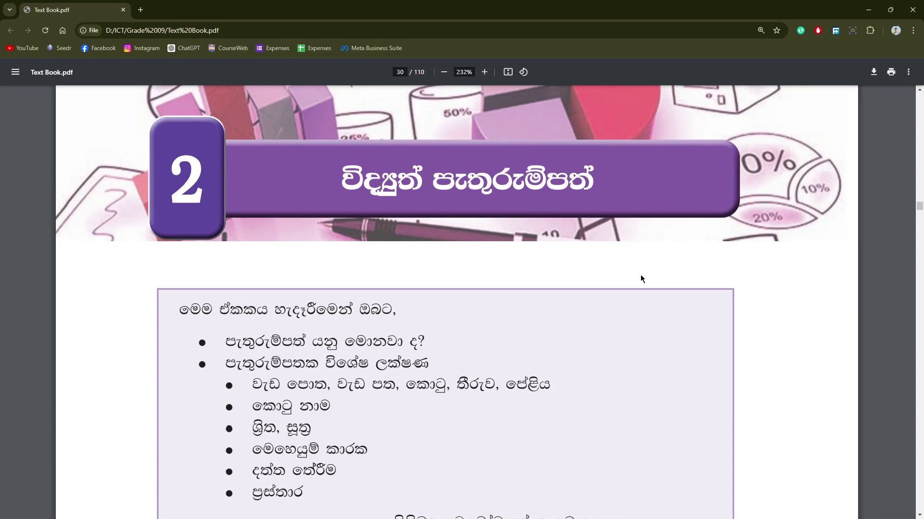
Step: Scroll from the chapter 2 title to the objectives box and section 2.1 heading on page 30
scroll(640, 278, "down", 2)
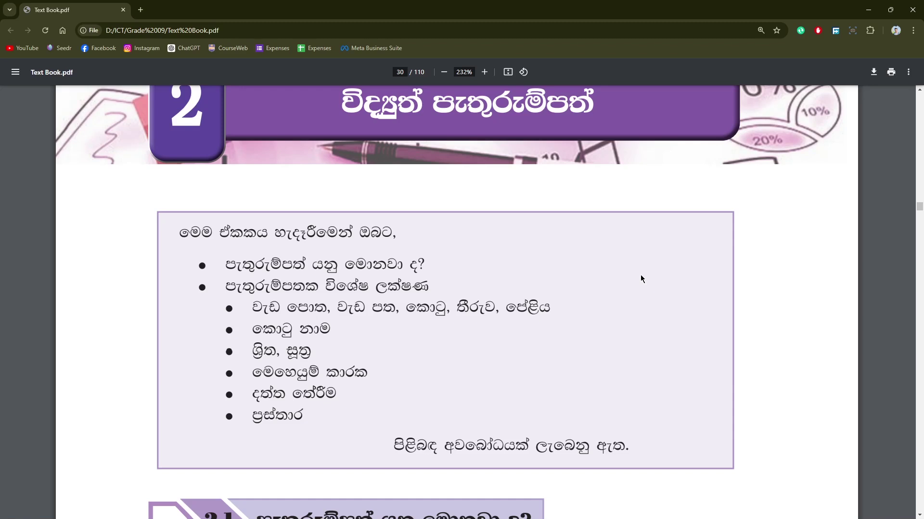
scroll(641, 278, "down", 1)
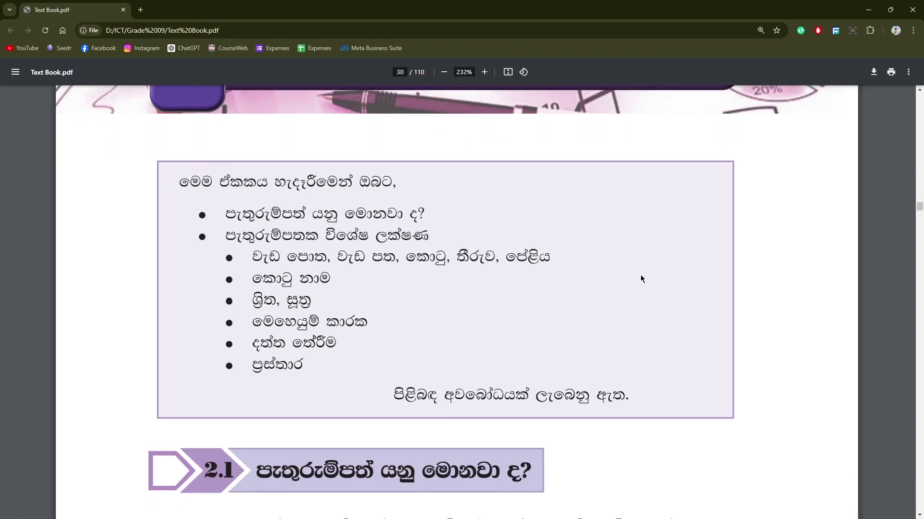
scroll(641, 279, "down", 1)
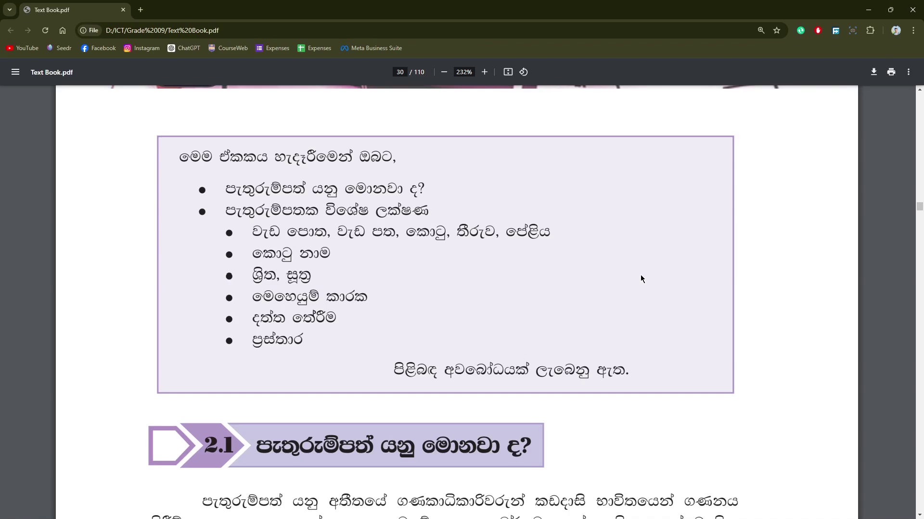
Step: Read down through the 2.1 paragraphs on spreadsheets, formulas and worksheets to page number 22
scroll(641, 279, "down", 3)
scroll(641, 278, "down", 2)
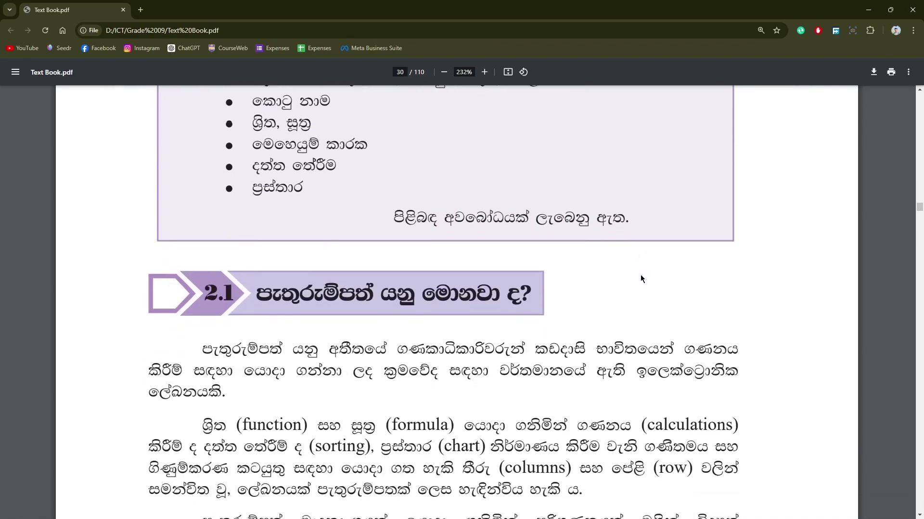
scroll(641, 278, "down", 3)
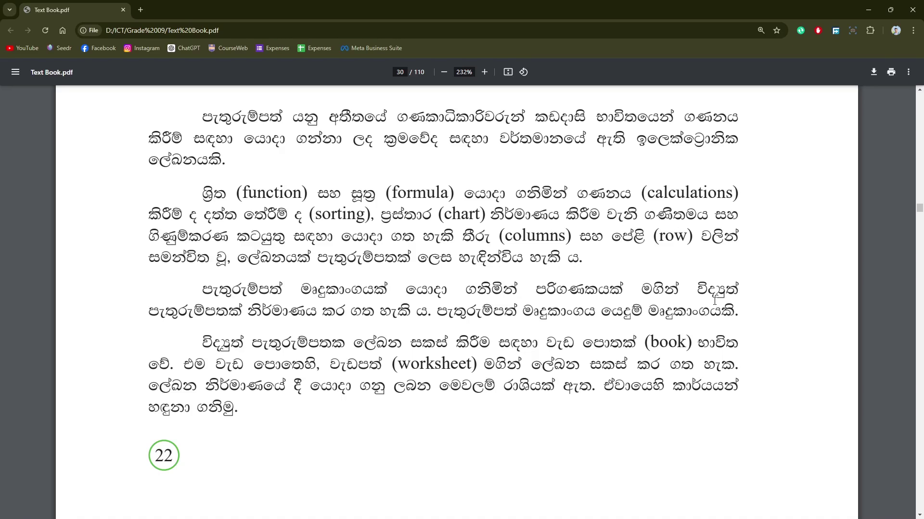
scroll(715, 300, "down", 1)
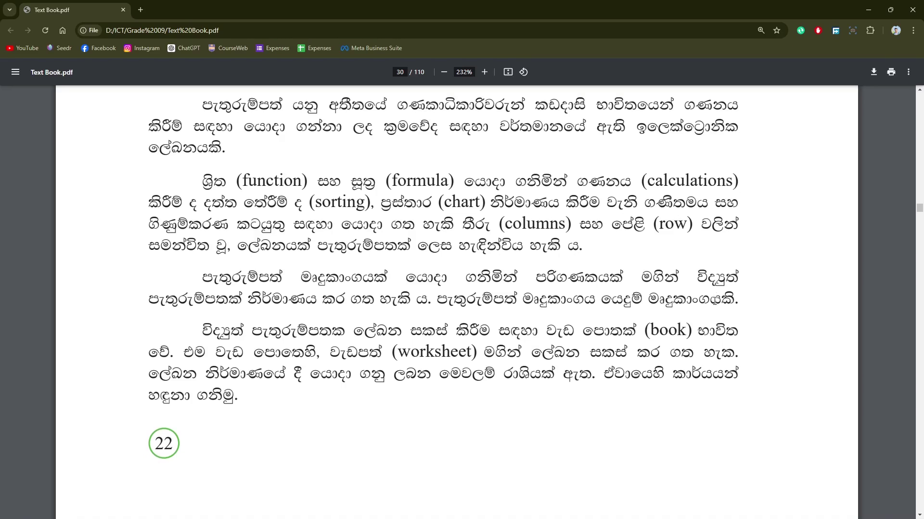
scroll(715, 300, "down", 1)
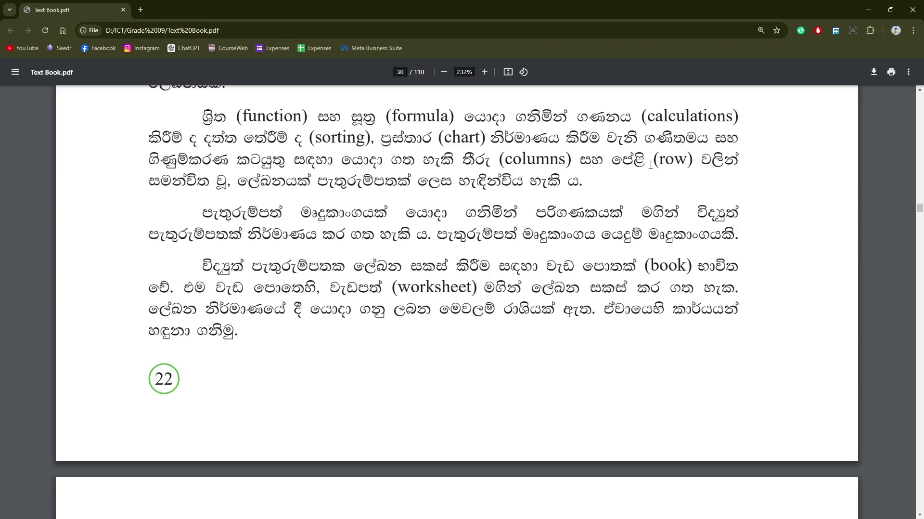
scroll(741, 286, "down", 1)
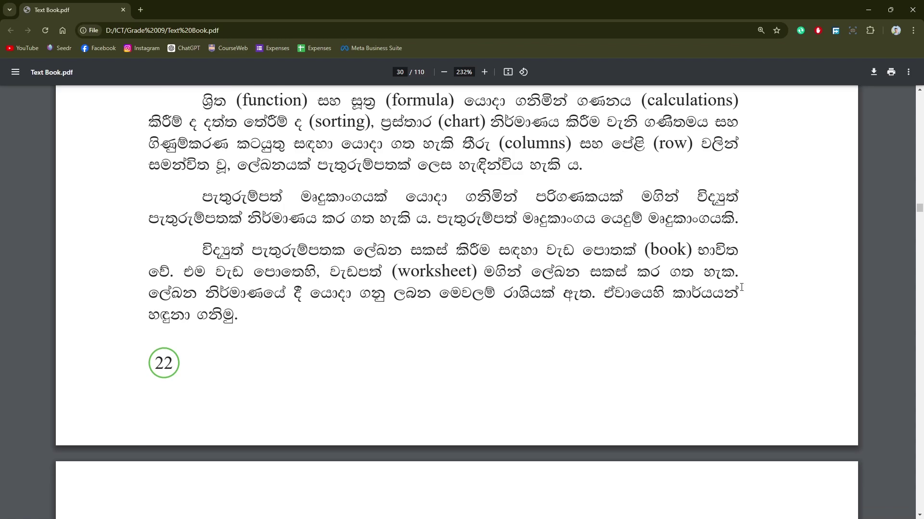
scroll(741, 287, "down", 1)
scroll(708, 225, "down", 3)
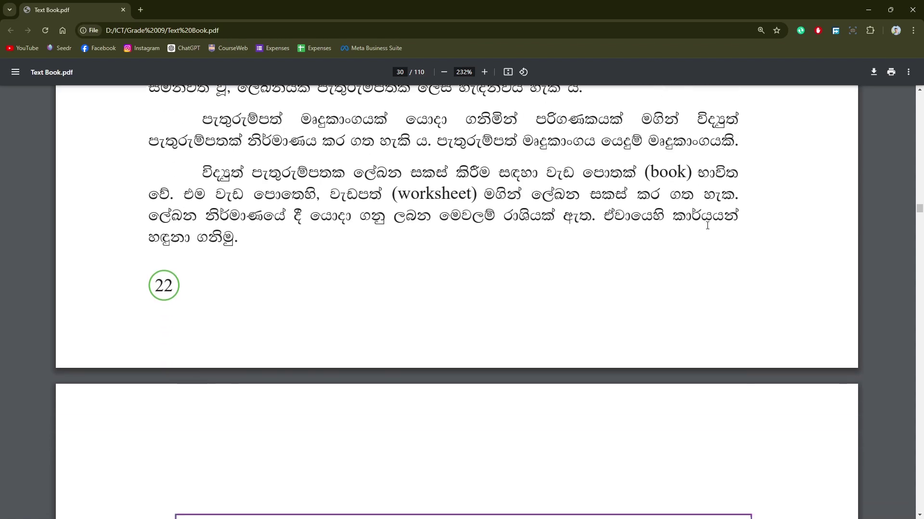
scroll(707, 225, "down", 1)
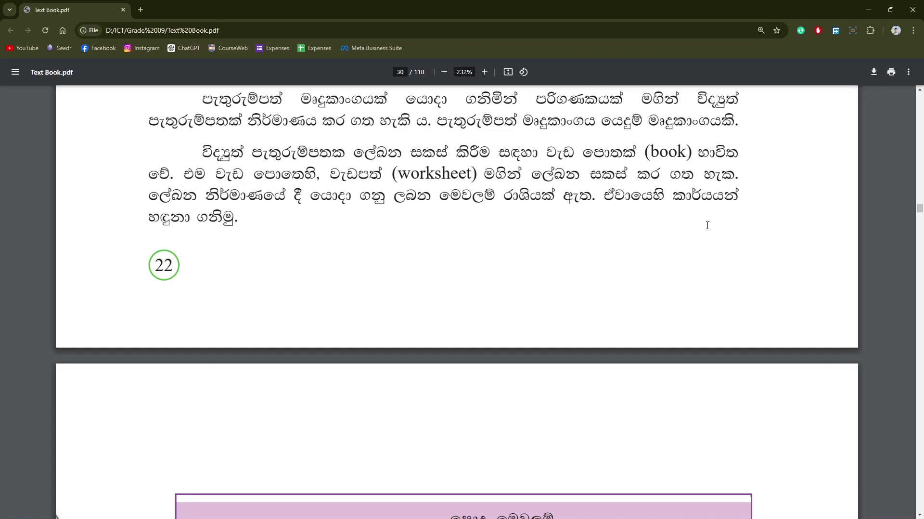
scroll(708, 225, "down", 1)
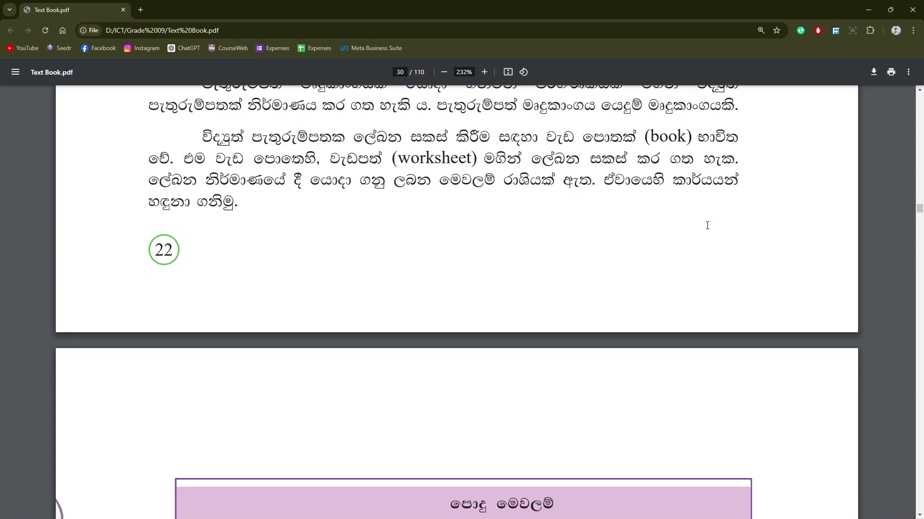
scroll(707, 225, "down", 1)
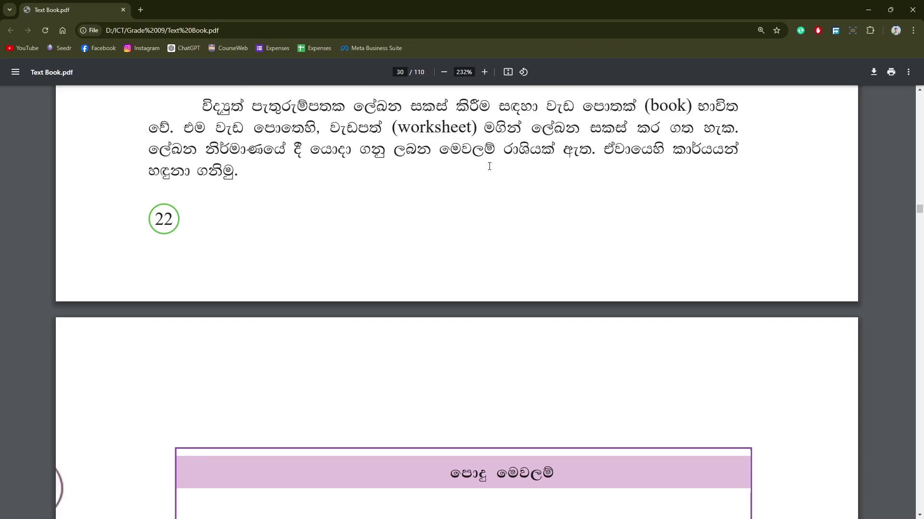
scroll(490, 166, "down", 1)
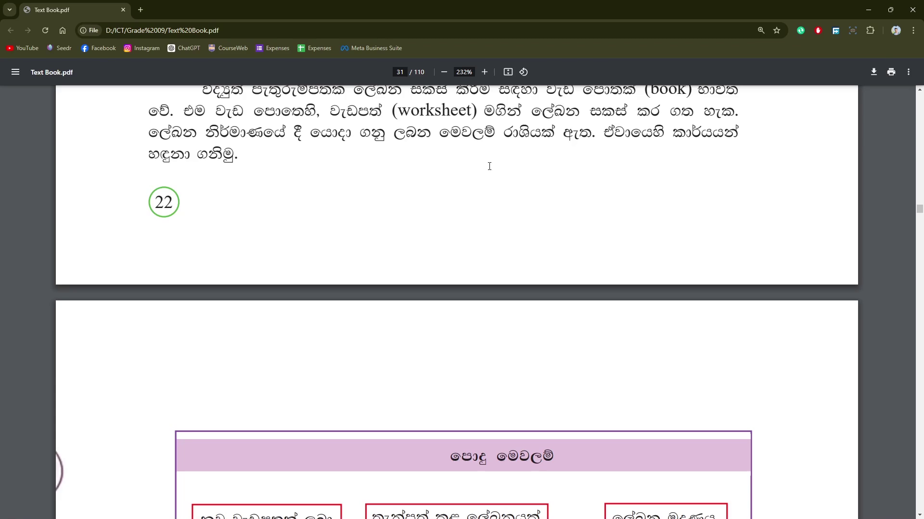
scroll(489, 166, "down", 2)
scroll(490, 166, "up", 4)
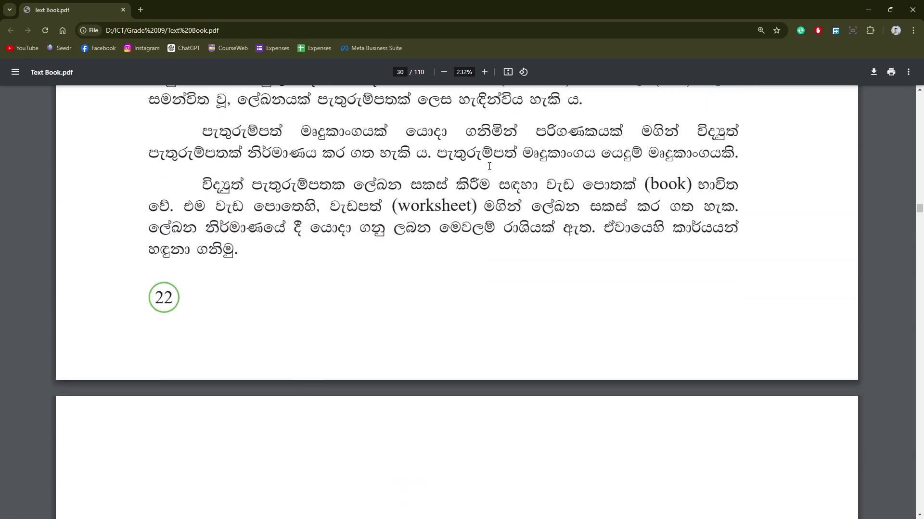
scroll(489, 166, "up", 3)
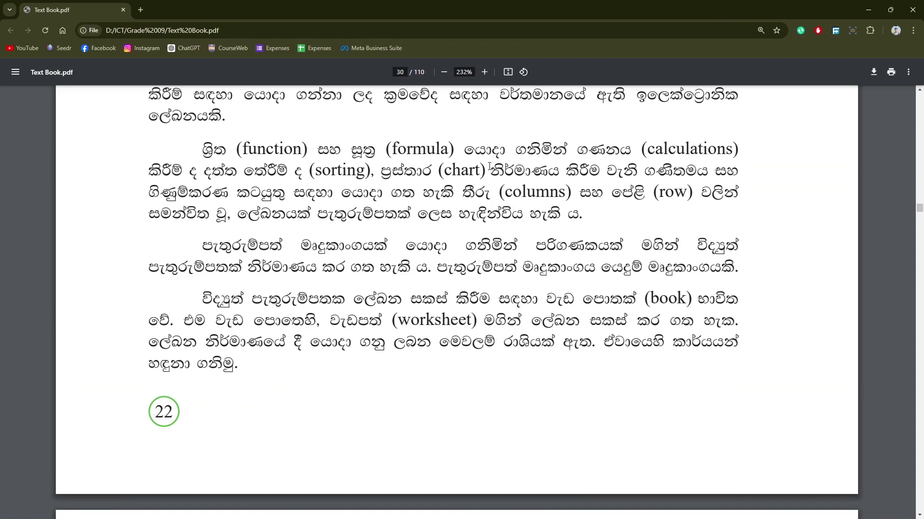
scroll(489, 166, "up", 1)
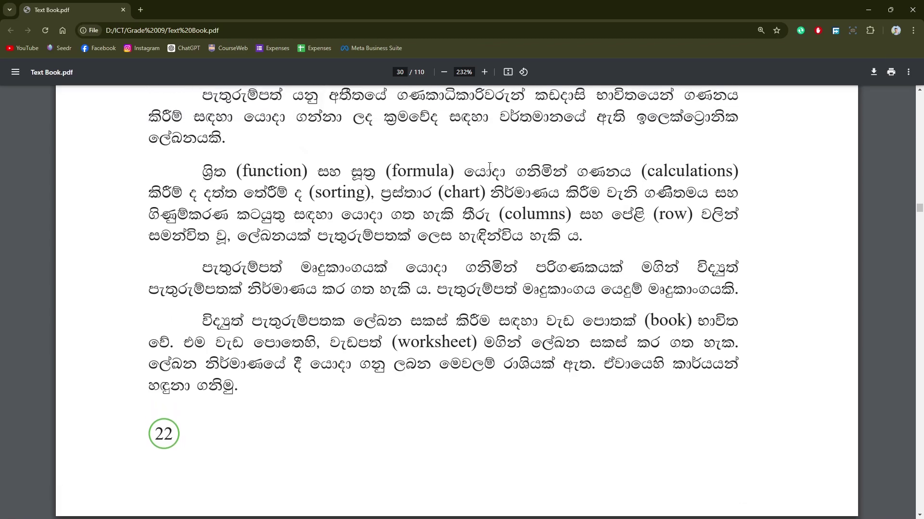
scroll(489, 167, "down", 1)
scroll(489, 166, "down", 3)
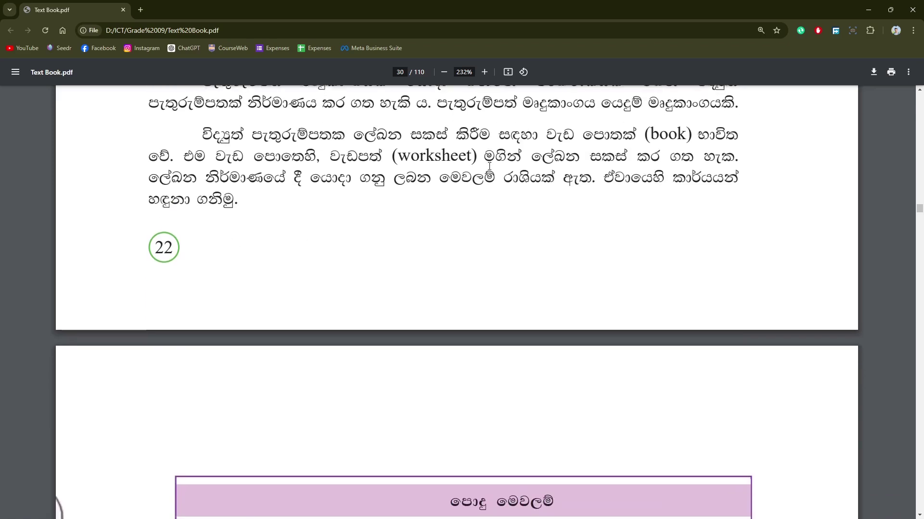
scroll(489, 167, "down", 5)
Step: Bring page 31's New, Save, Open, Print Preview and Print tools diagram fully into view
scroll(490, 167, "up", 2)
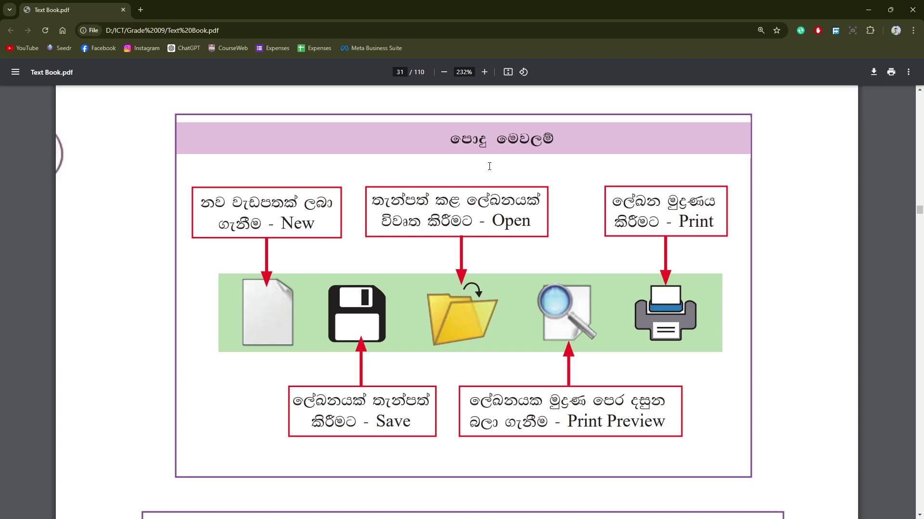
scroll(489, 166, "down", 1)
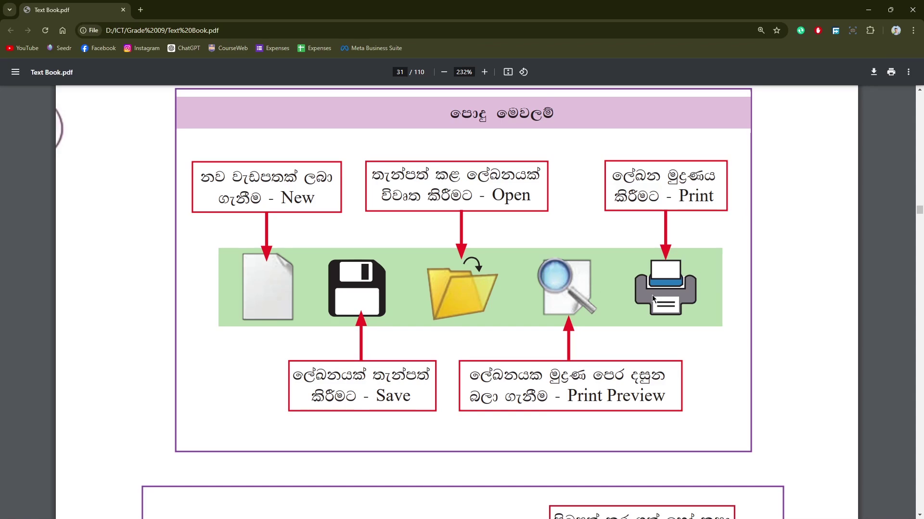
Step: Scroll past the Undo/Redo/Cut/Spelling diagram to page 32's Name Box, Column and Formula Bar diagram
scroll(672, 298, "down", 4)
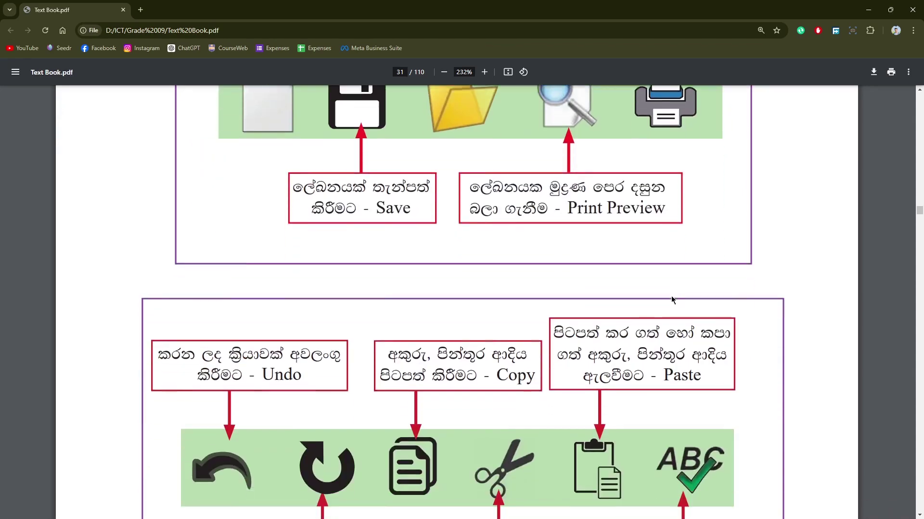
scroll(672, 296, "down", 4)
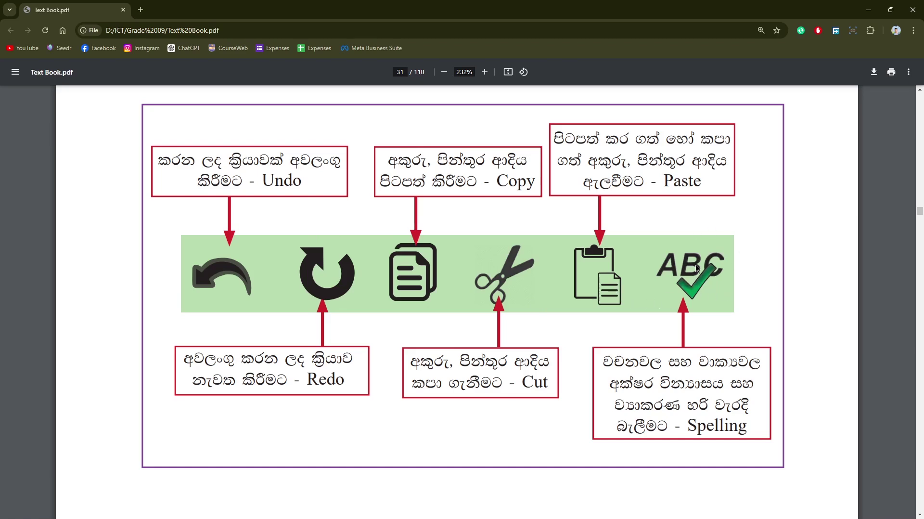
scroll(696, 268, "down", 3)
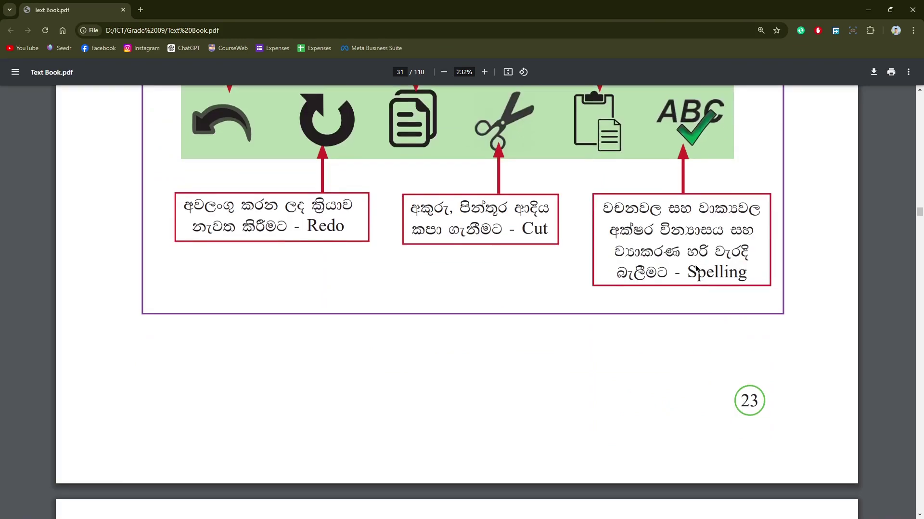
scroll(696, 268, "down", 5)
scroll(697, 268, "down", 5)
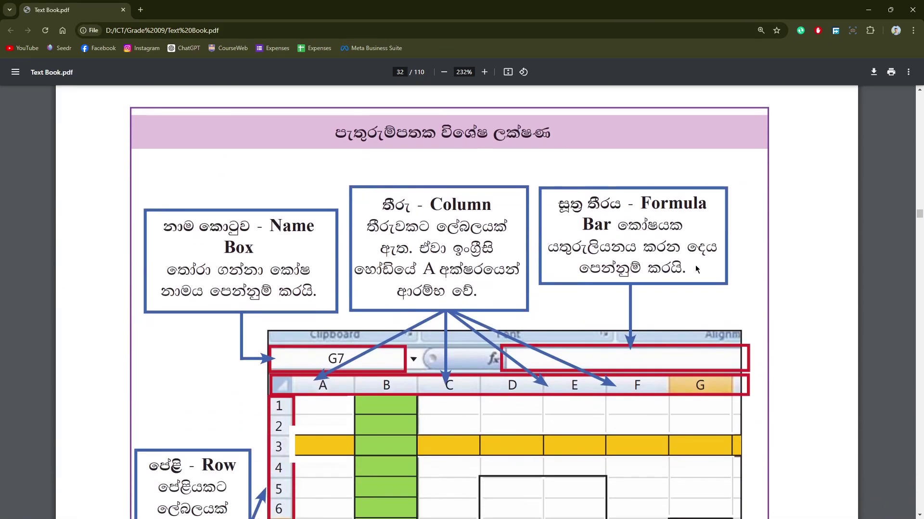
Step: Review page 32's Cell Range and Cell diagram, then move on to page 33's cell formatting tools
scroll(696, 268, "up", 5)
scroll(697, 268, "down", 6)
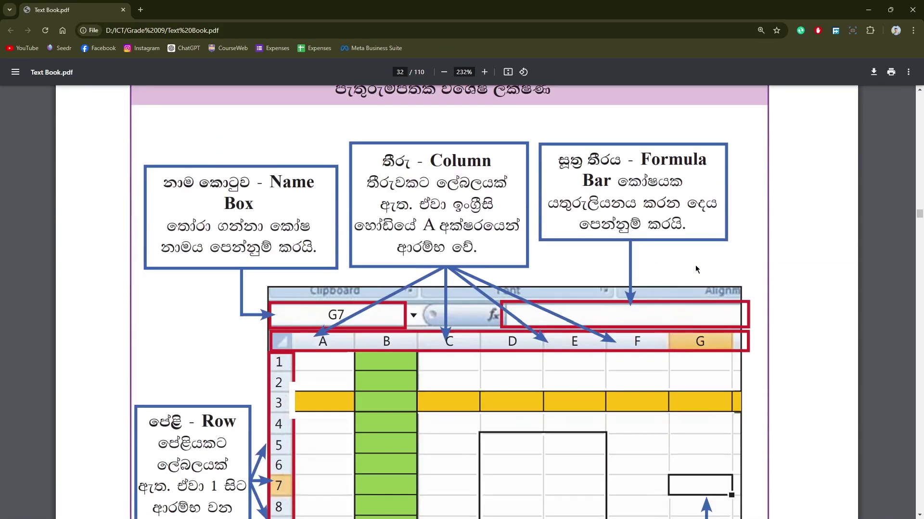
scroll(696, 268, "up", 1)
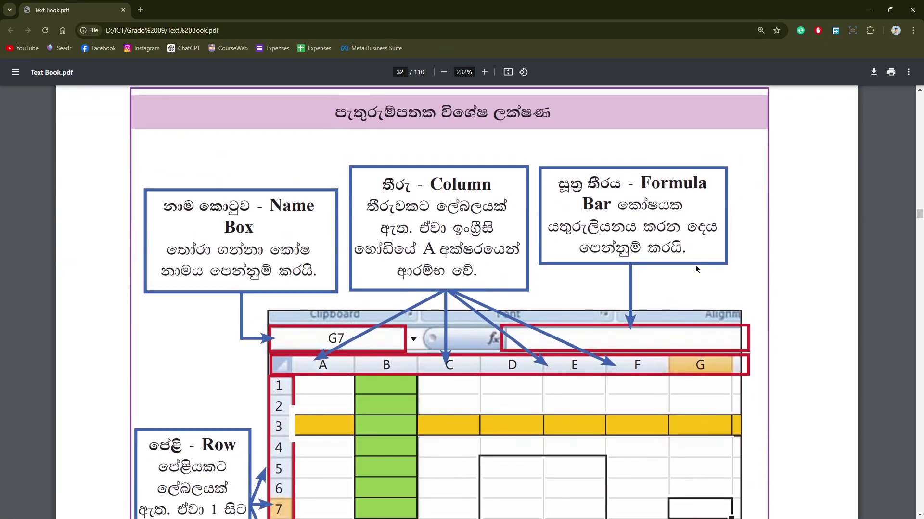
scroll(697, 268, "up", 1)
scroll(696, 268, "down", 1)
scroll(696, 268, "down", 1)
scroll(696, 268, "down", 1)
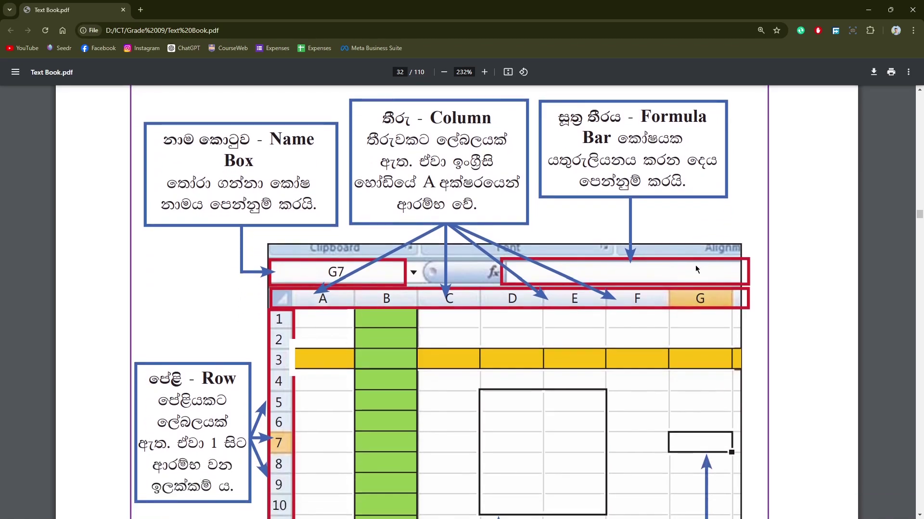
scroll(696, 268, "down", 1)
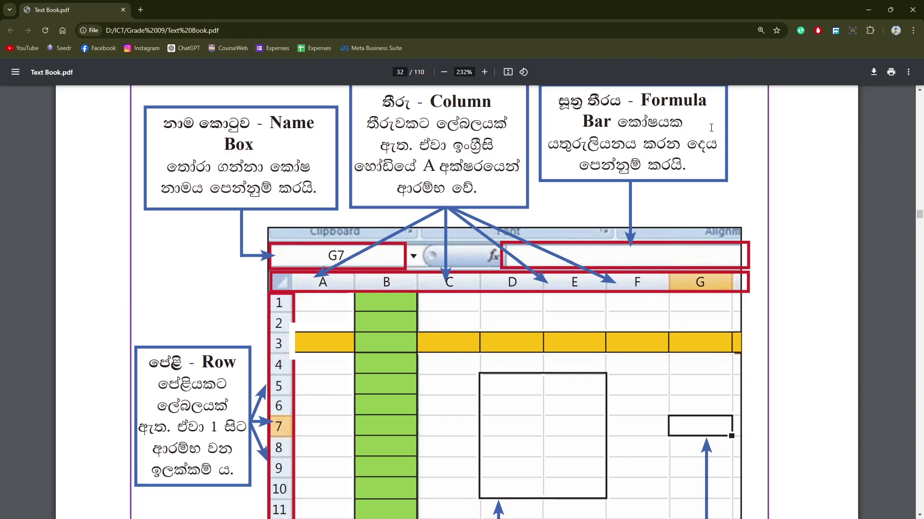
scroll(712, 128, "up", 1)
scroll(711, 128, "up", 1)
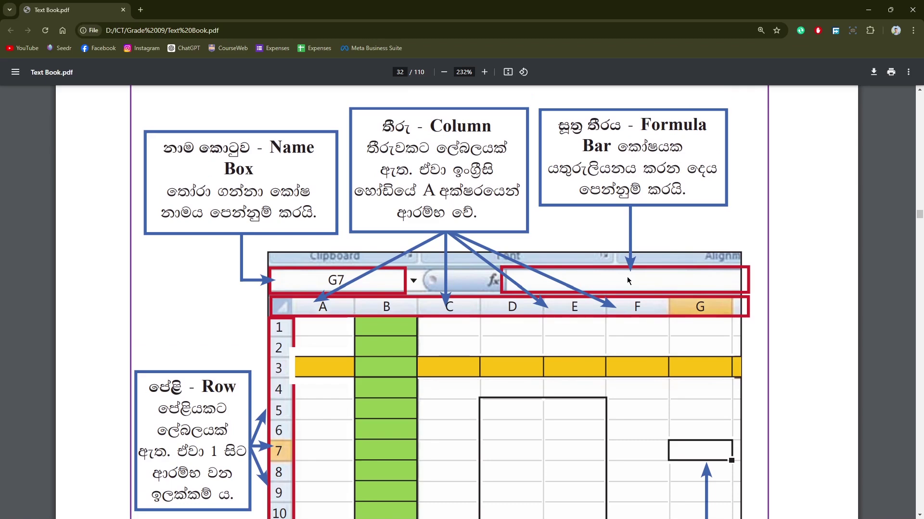
scroll(628, 279, "down", 3)
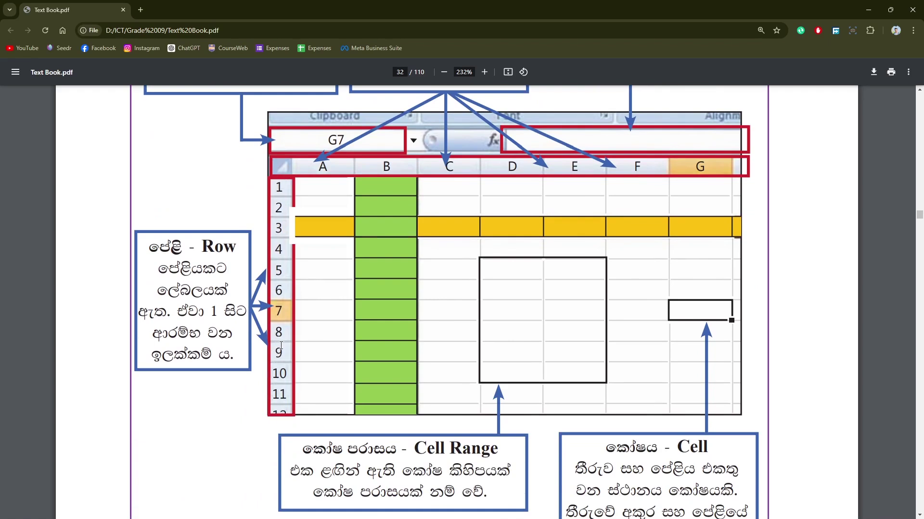
scroll(434, 259, "down", 3)
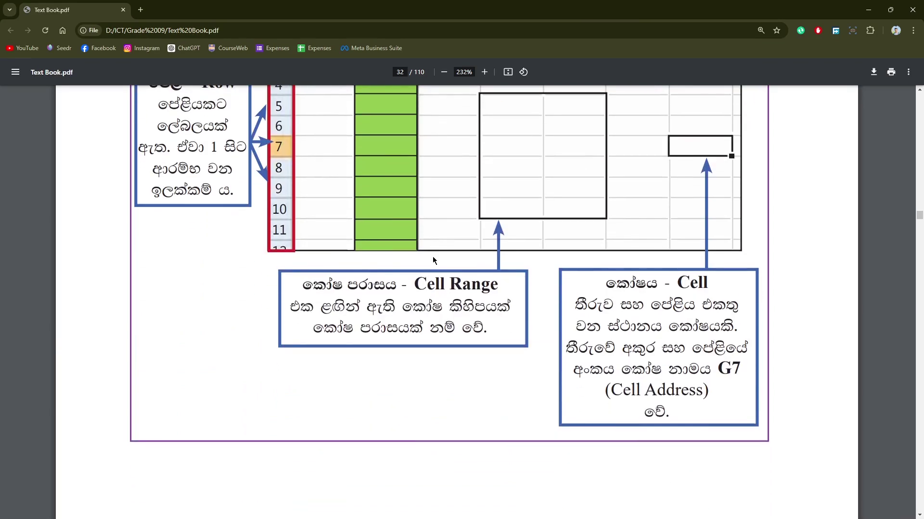
scroll(433, 259, "up", 2)
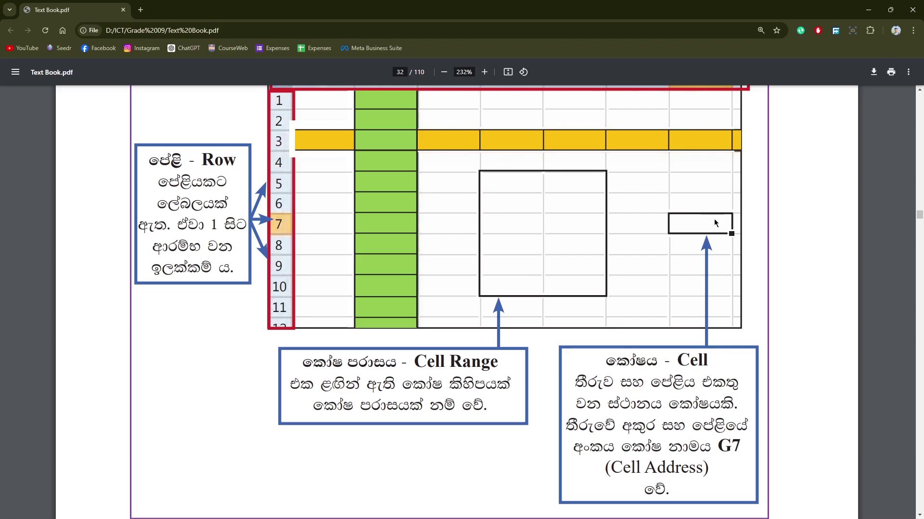
scroll(715, 222, "down", 2)
scroll(715, 223, "down", 5)
Step: Scroll through page 33's cell formatting tools diagram
scroll(714, 222, "down", 4)
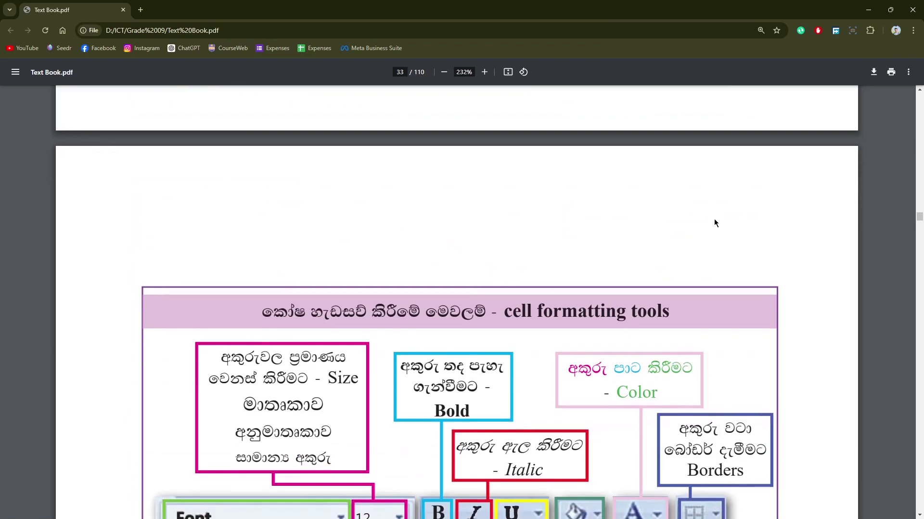
scroll(715, 223, "down", 1)
scroll(715, 222, "down", 1)
scroll(715, 222, "down", 1)
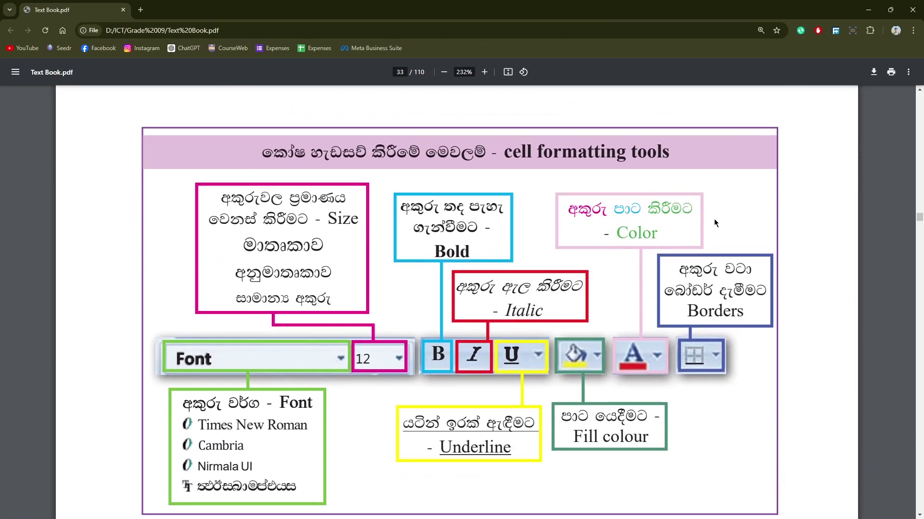
scroll(715, 223, "down", 1)
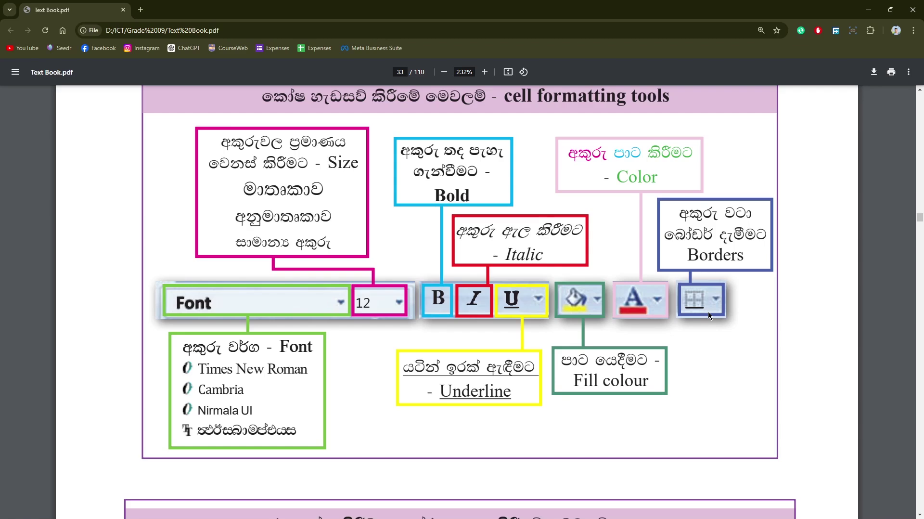
Step: Read the alignment tools, briefly highlighting the Merge and Center label, down to Wrap Text
scroll(709, 315, "down", 1)
scroll(709, 316, "down", 3)
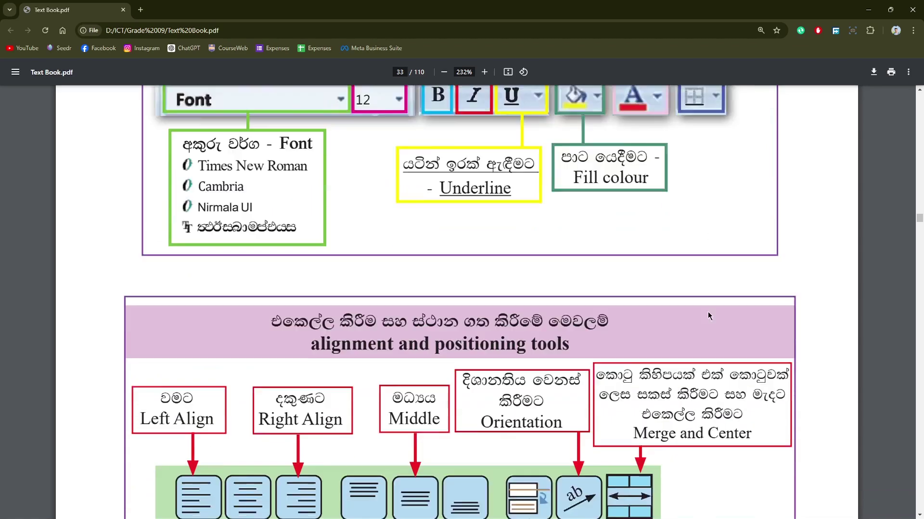
scroll(709, 315, "down", 2)
scroll(709, 315, "down", 2)
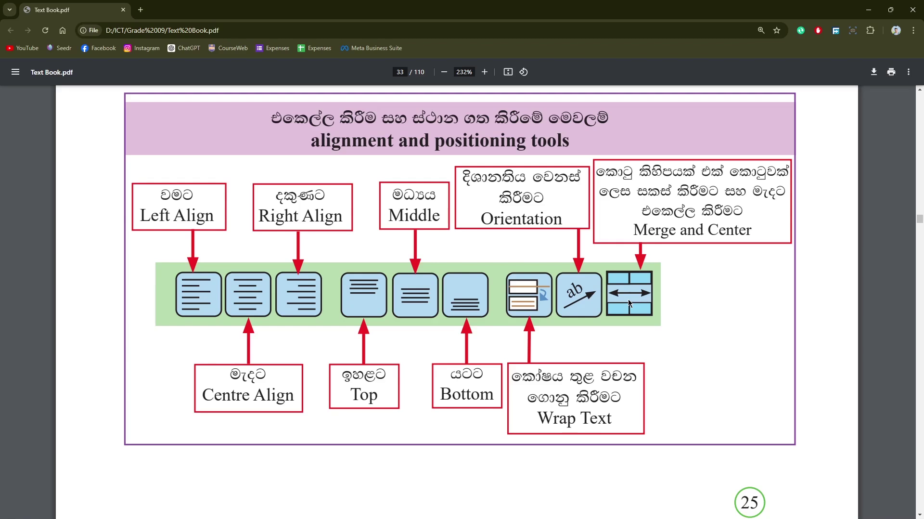
mouse_move(630, 225)
left_mouse_down()
mouse_move(738, 212)
mouse_move(753, 230)
left_mouse_up()
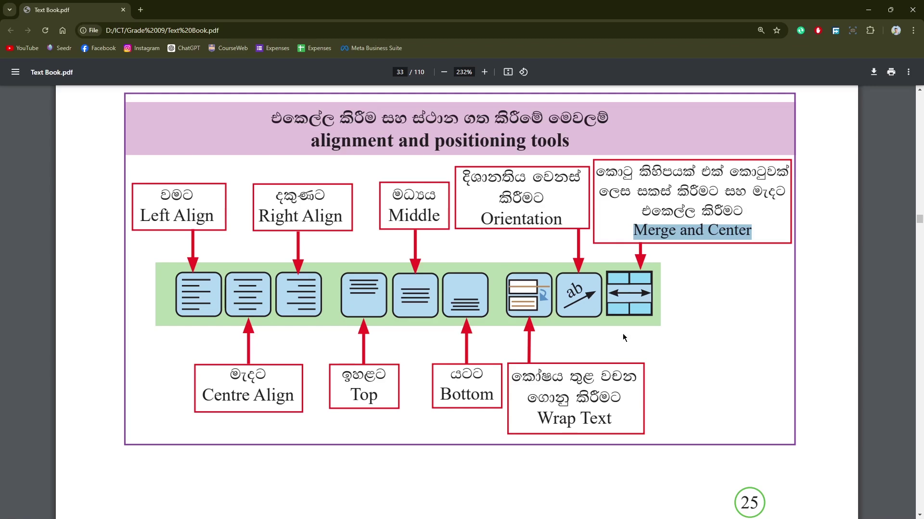
left_click(688, 284)
Step: Scroll through the number formatting tools list on page 34
scroll(688, 289, "down", 4)
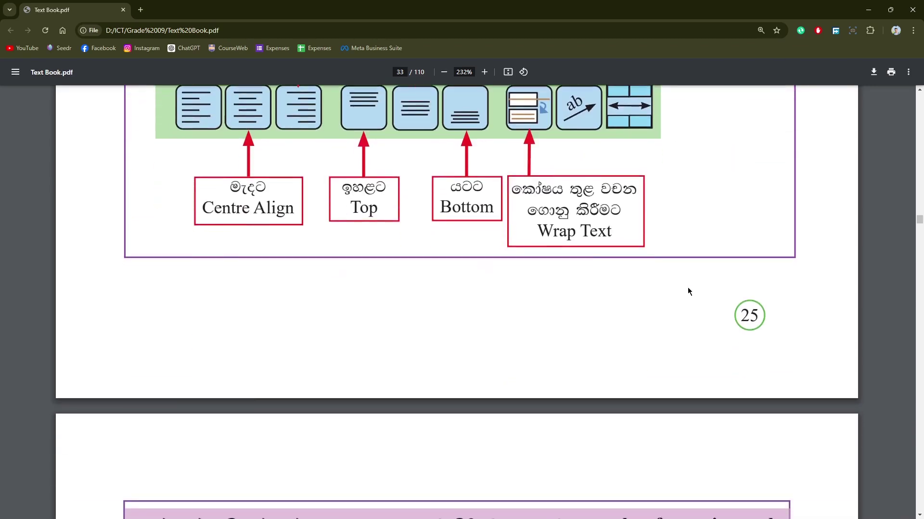
scroll(688, 290, "down", 6)
scroll(688, 290, "down", 1)
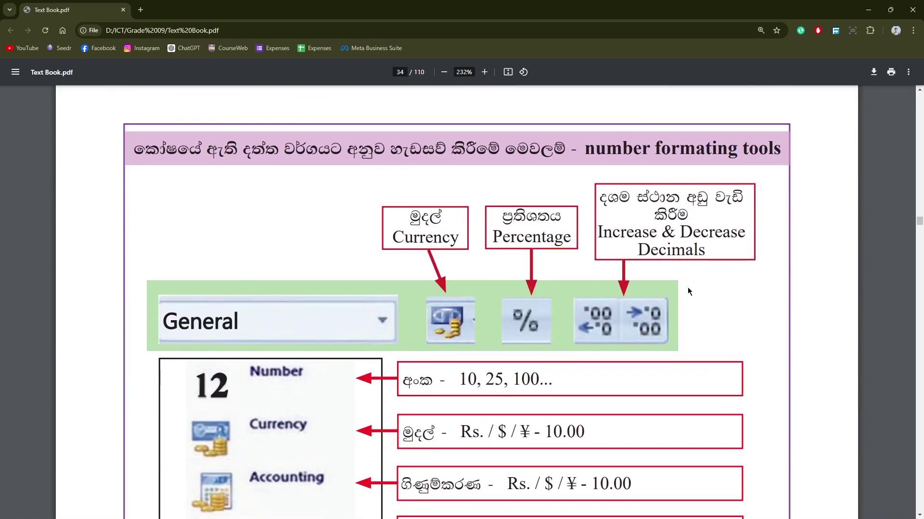
scroll(689, 291, "down", 2)
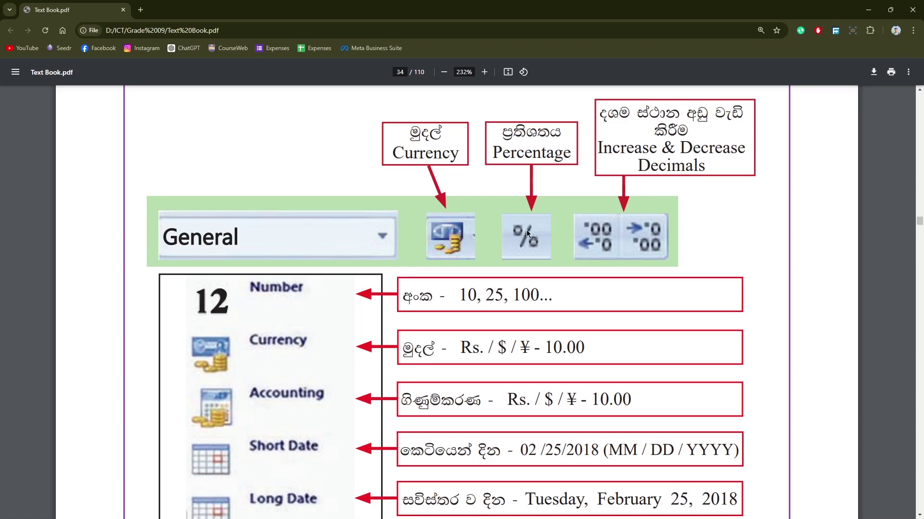
scroll(689, 269, "down", 4)
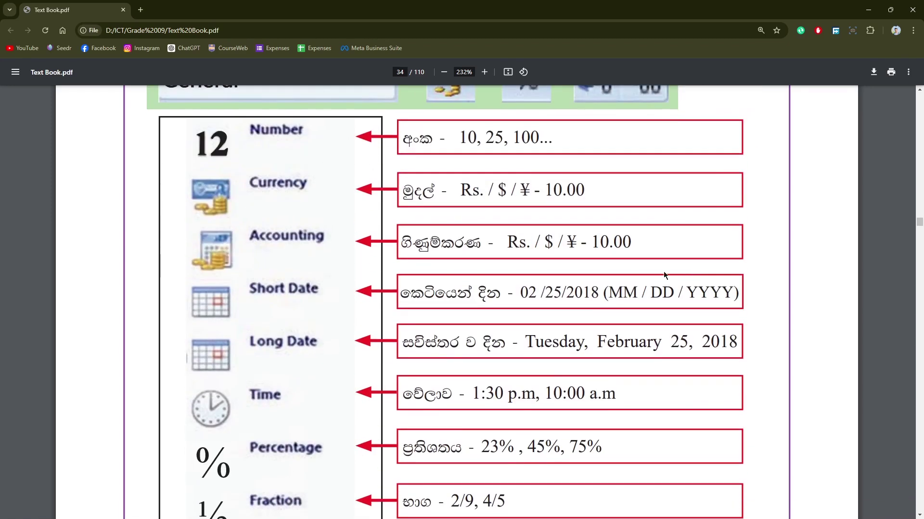
scroll(663, 270, "up", 2)
scroll(567, 220, "down", 3)
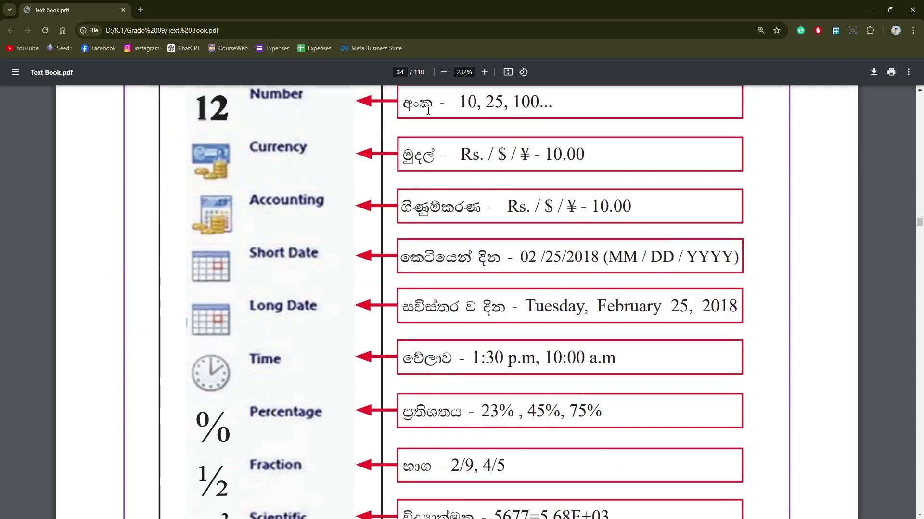
Step: Continue down to the symbols used in formulas table on page 35
scroll(429, 170, "down", 1)
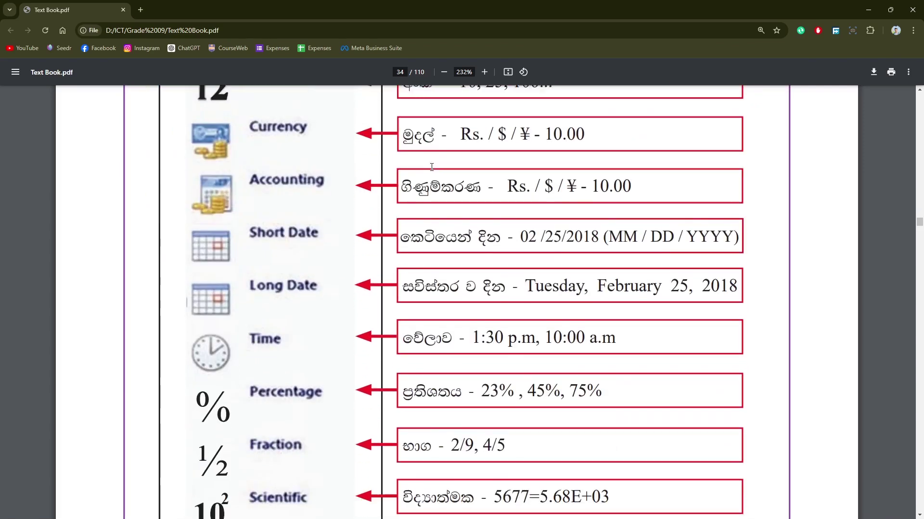
scroll(459, 181, "down", 1)
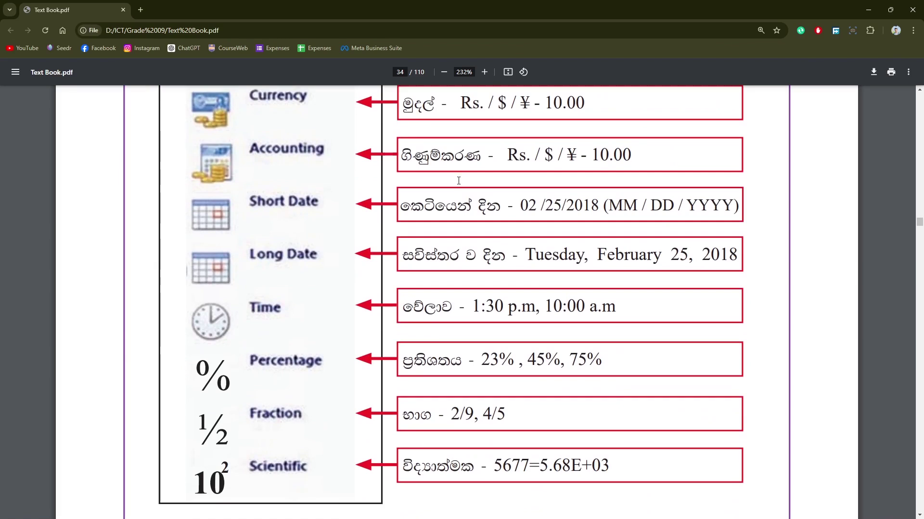
scroll(448, 173, "down", 1)
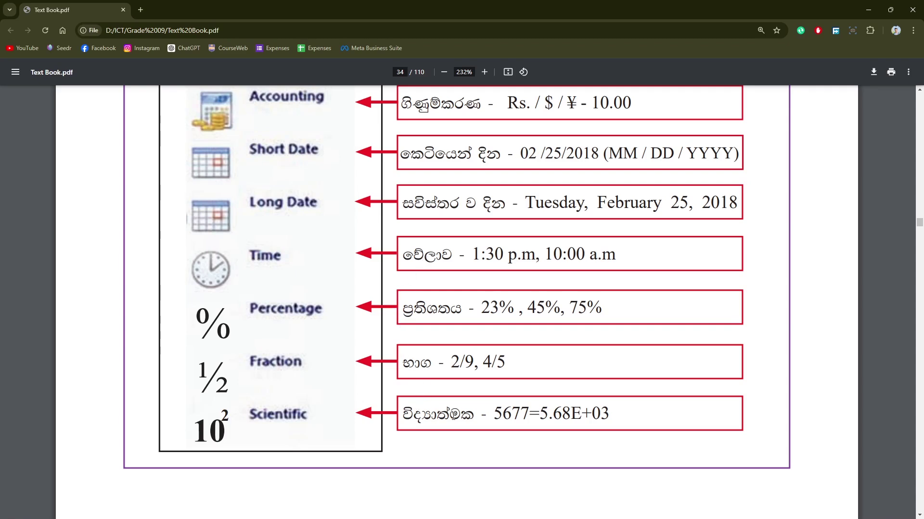
scroll(488, 414, "down", 1)
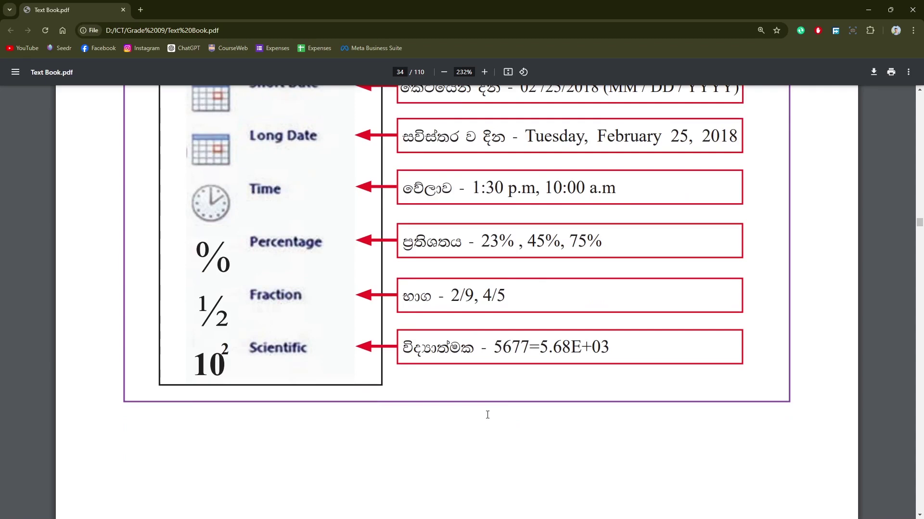
scroll(488, 414, "down", 1)
scroll(487, 414, "down", 2)
Step: Scroll down to the Function box on page 35
scroll(487, 414, "down", 3)
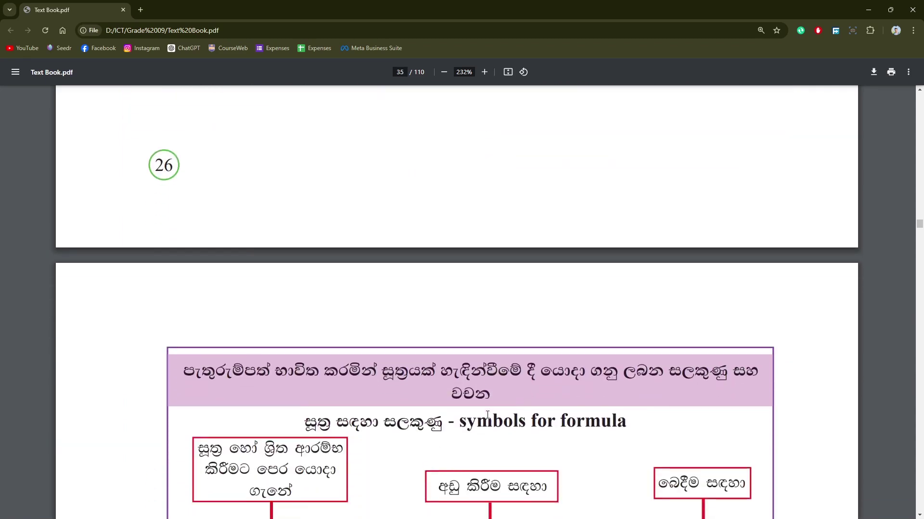
scroll(488, 414, "down", 3)
scroll(487, 414, "down", 1)
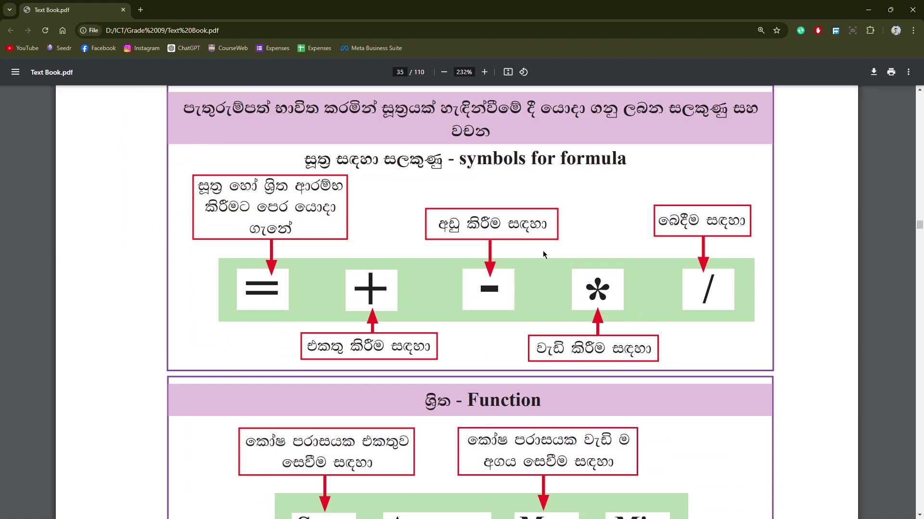
scroll(543, 254, "down", 1)
scroll(543, 254, "down", 4)
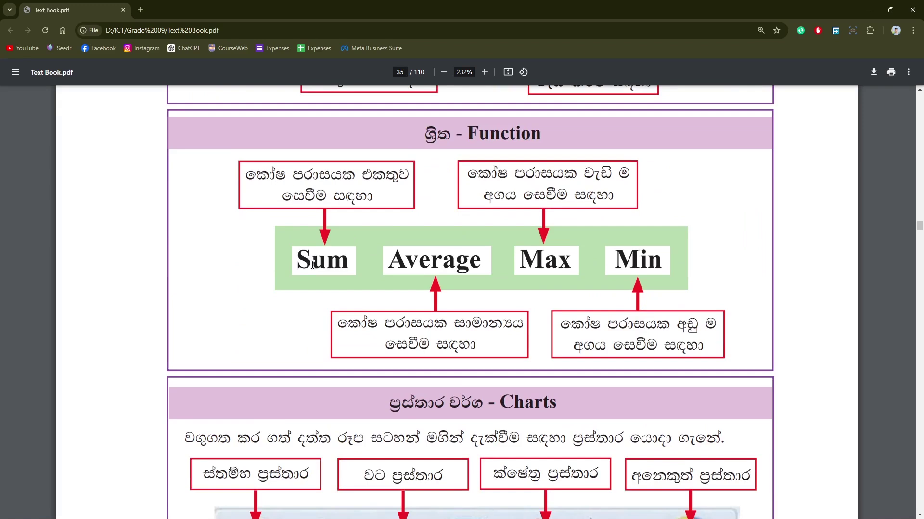
Step: Highlight the Sum, Average, Max and Min function names, then continue to the Charts diagram
left_click_drag(296, 258, 349, 254)
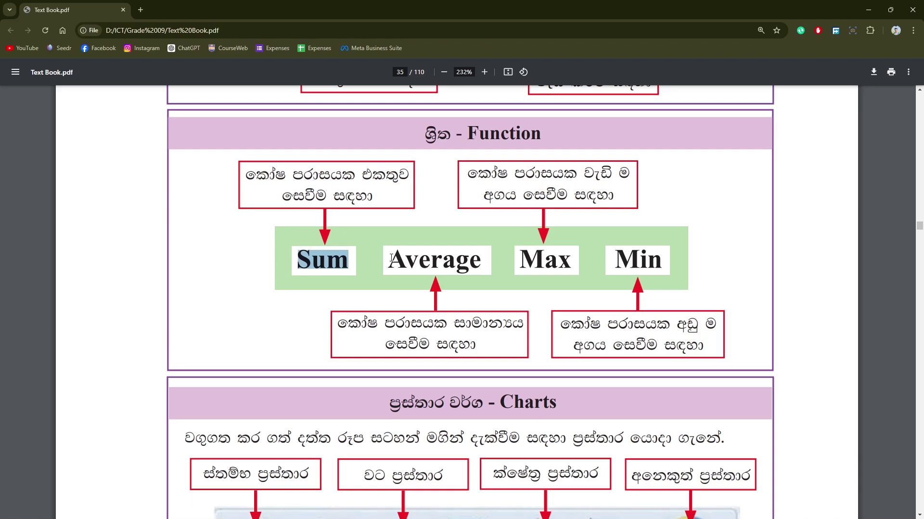
left_click_drag(388, 259, 460, 264)
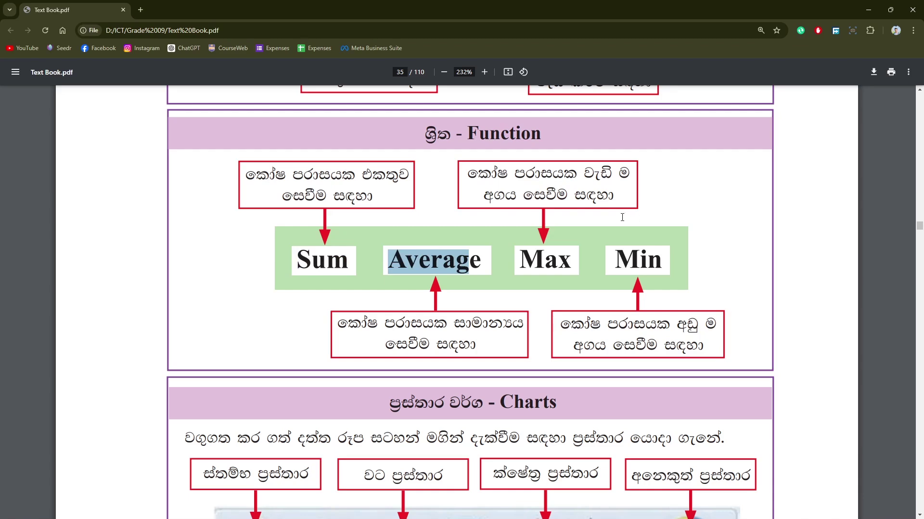
double_click(539, 256)
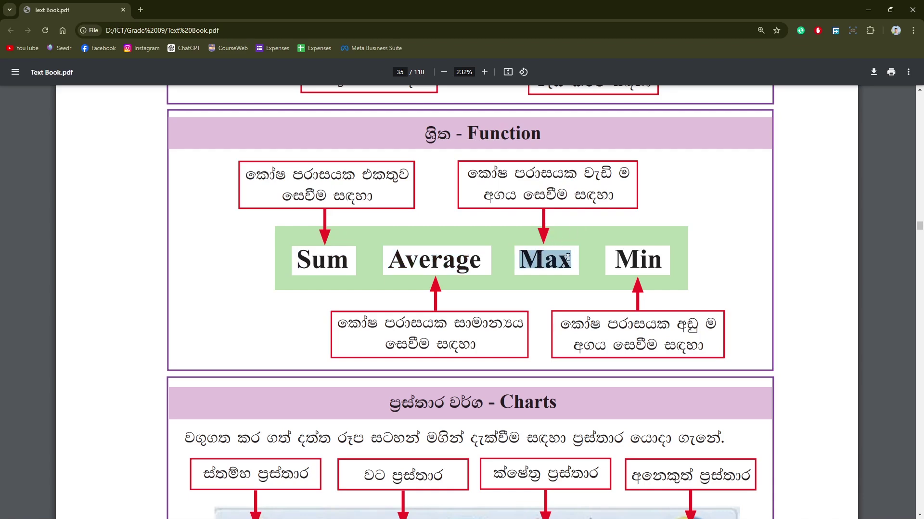
double_click(618, 259)
scroll(620, 259, "down", 3)
scroll(619, 259, "down", 2)
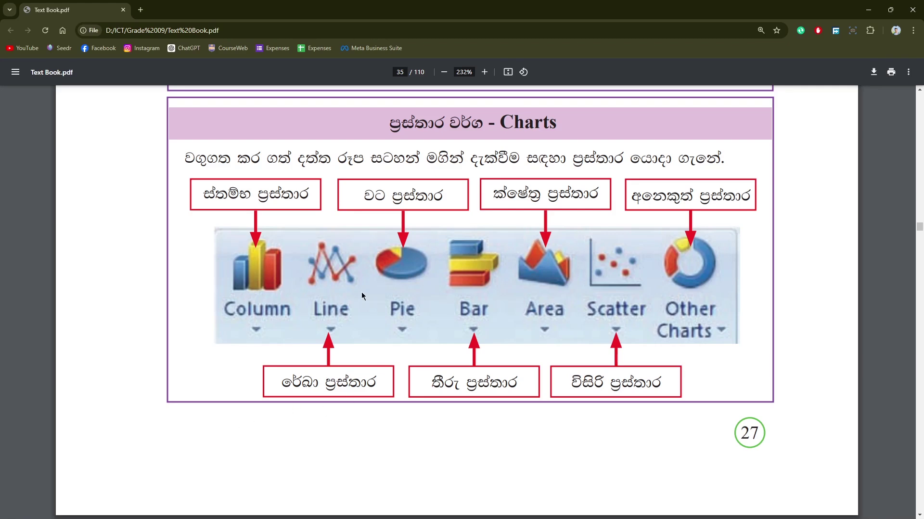
Step: Scroll down to the chapter summary on page 36
scroll(557, 408, "down", 5)
scroll(557, 408, "down", 5)
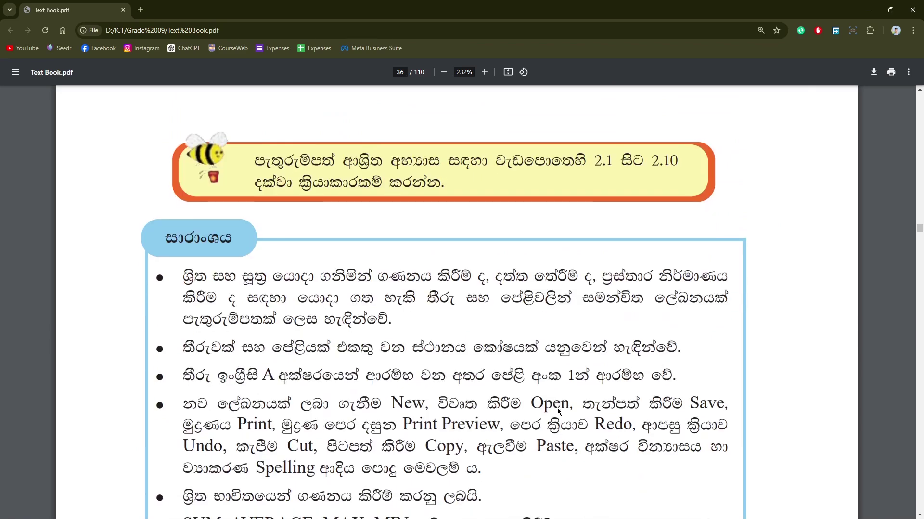
scroll(557, 407, "down", 1)
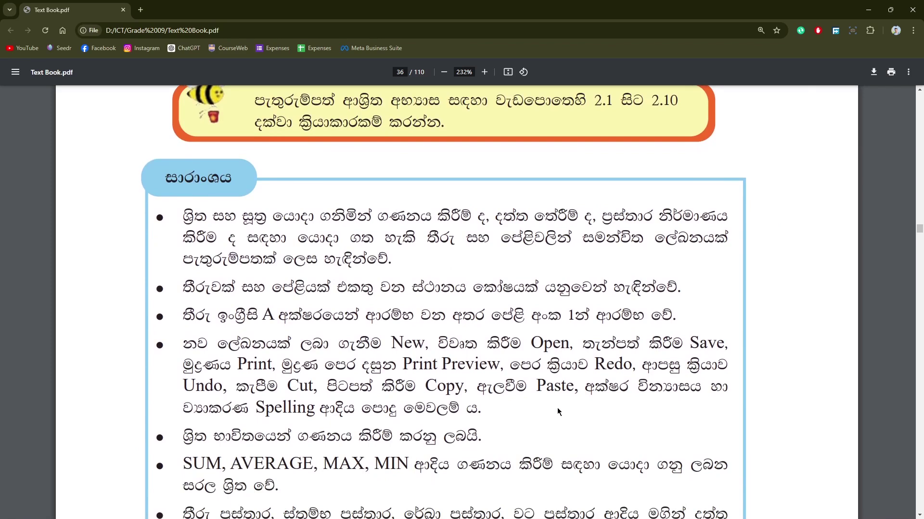
scroll(559, 411, "down", 1)
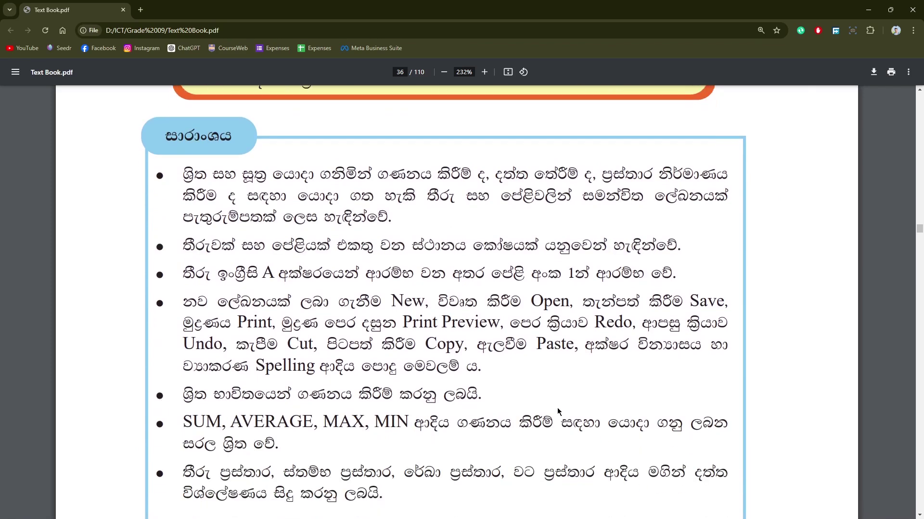
scroll(558, 410, "down", 1)
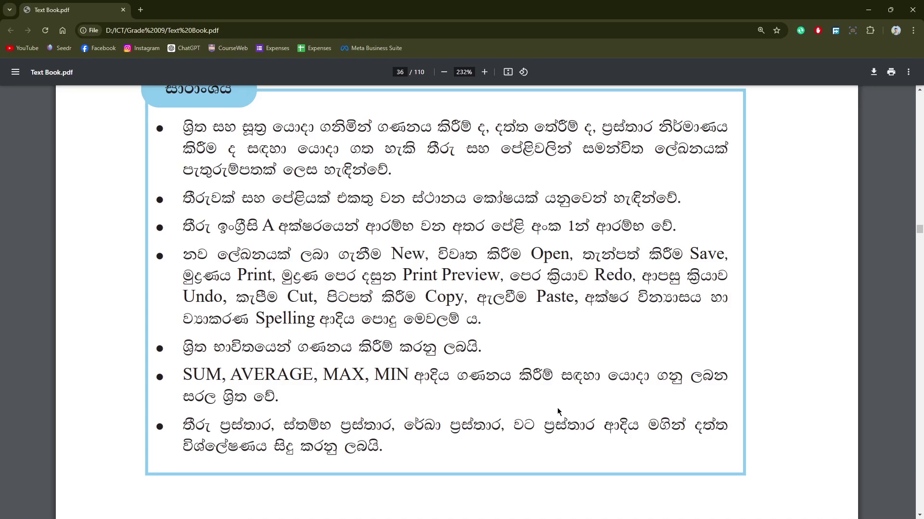
scroll(559, 412, "down", 1)
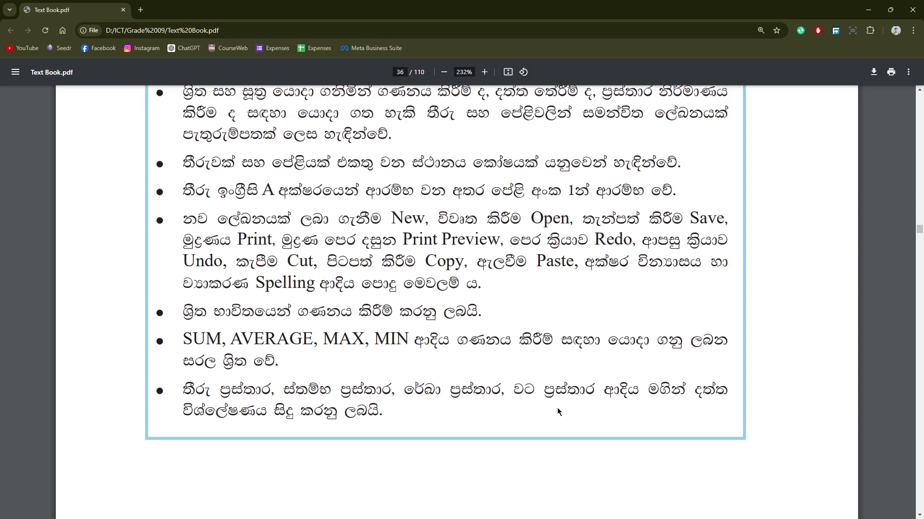
scroll(558, 411, "down", 1)
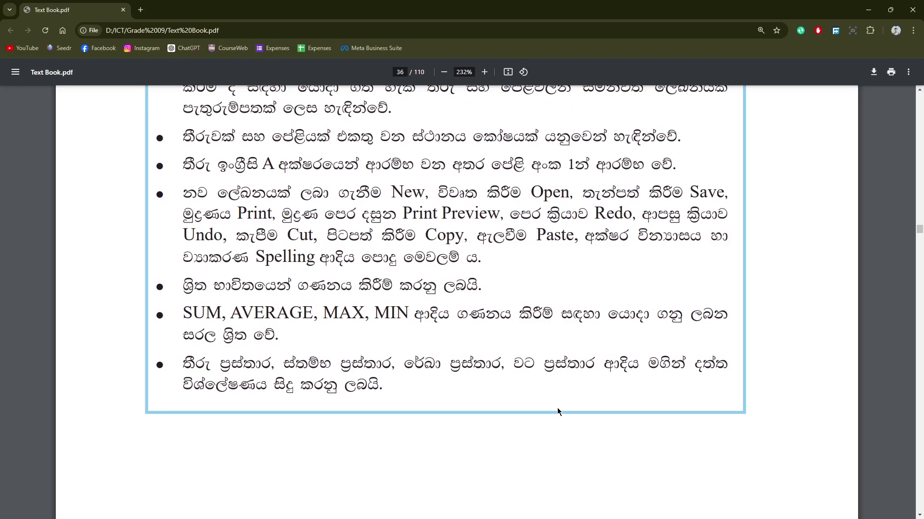
scroll(559, 411, "down", 1)
scroll(558, 410, "down", 2)
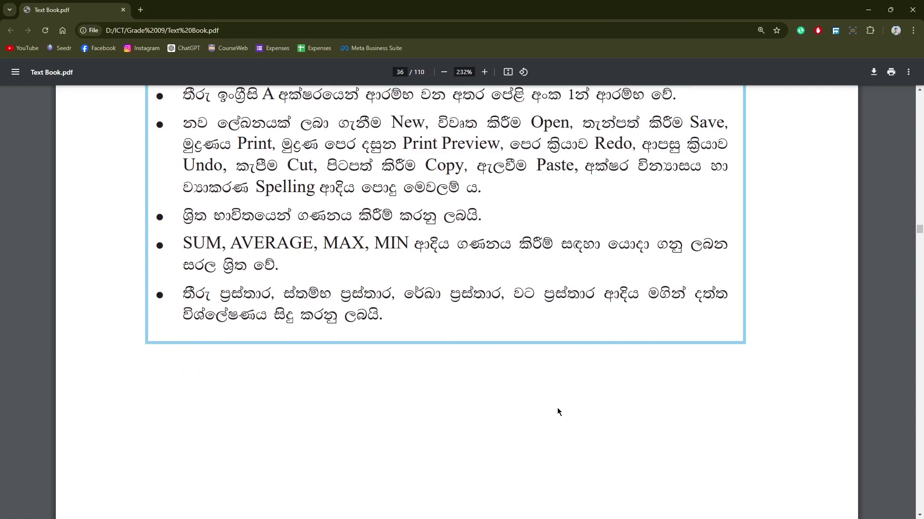
scroll(559, 411, "down", 2)
Step: Return to the page-35 Charts figure ending above page number 27
scroll(558, 411, "up", 2)
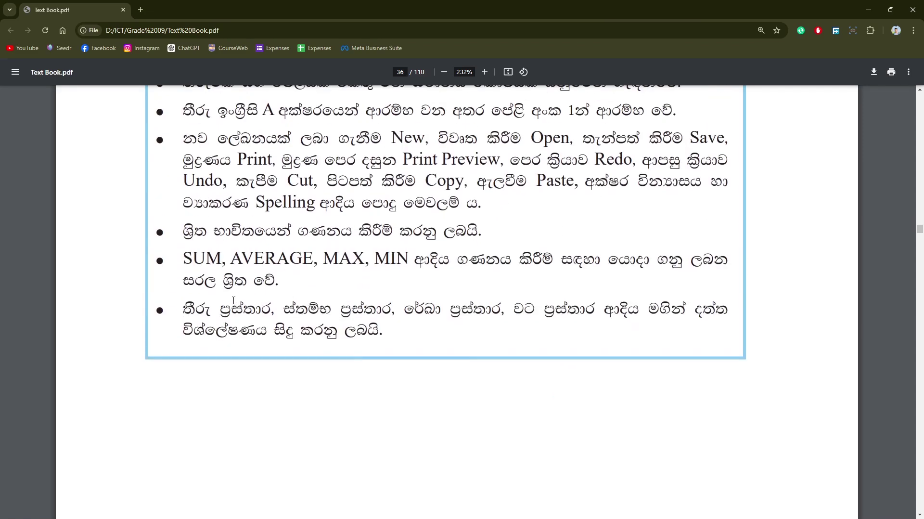
scroll(510, 338, "up", 10)
scroll(510, 339, "down", 5)
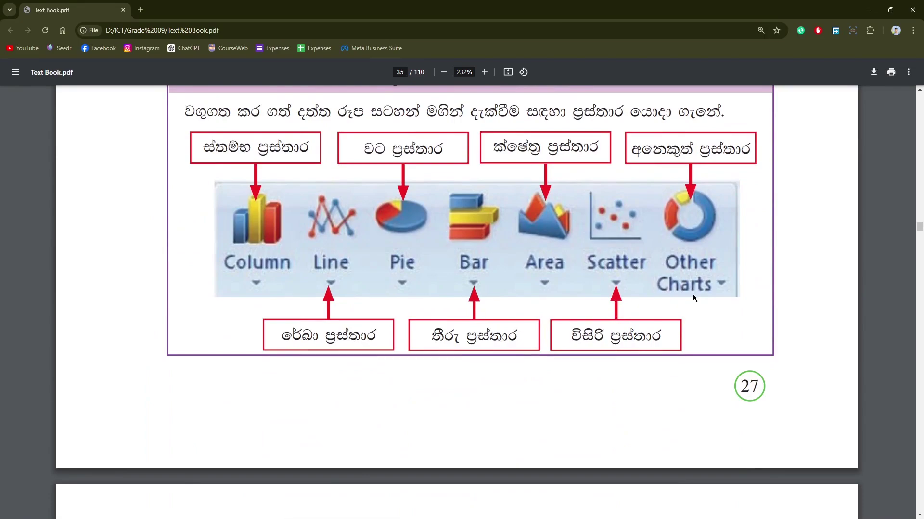
Step: Scroll back up past the number-format and font-tools figures to page 32's rows, columns and cell range diagram
scroll(694, 297, "down", 8)
scroll(694, 297, "down", 8)
scroll(694, 297, "down", 1)
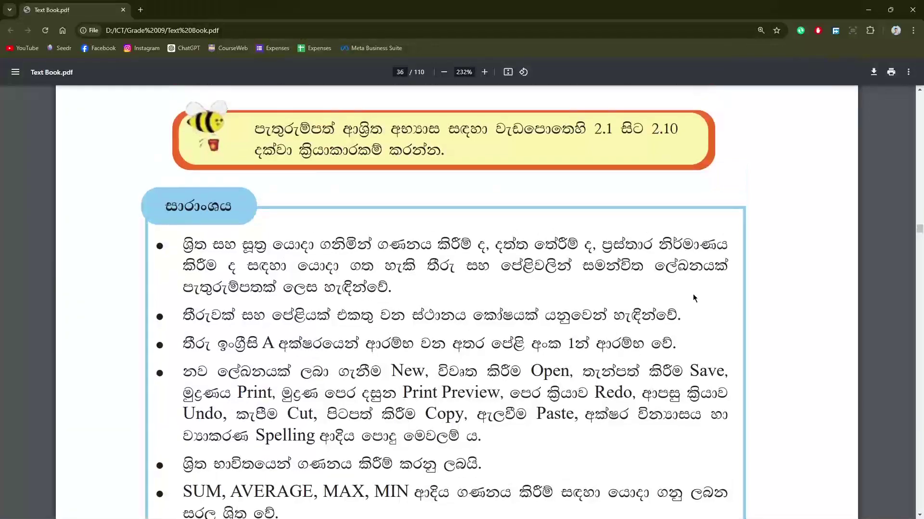
scroll(694, 297, "up", 5)
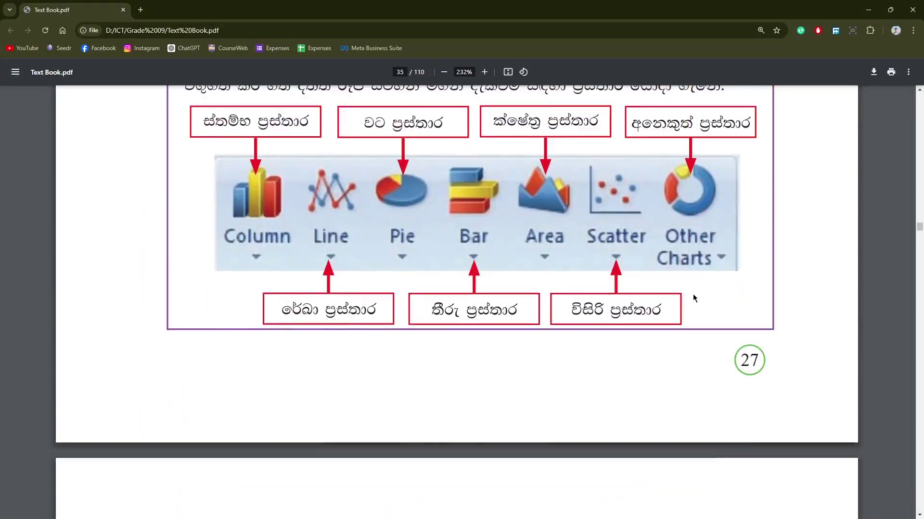
scroll(694, 297, "up", 5)
scroll(694, 297, "up", 5)
scroll(695, 297, "up", 5)
scroll(693, 295, "up", 5)
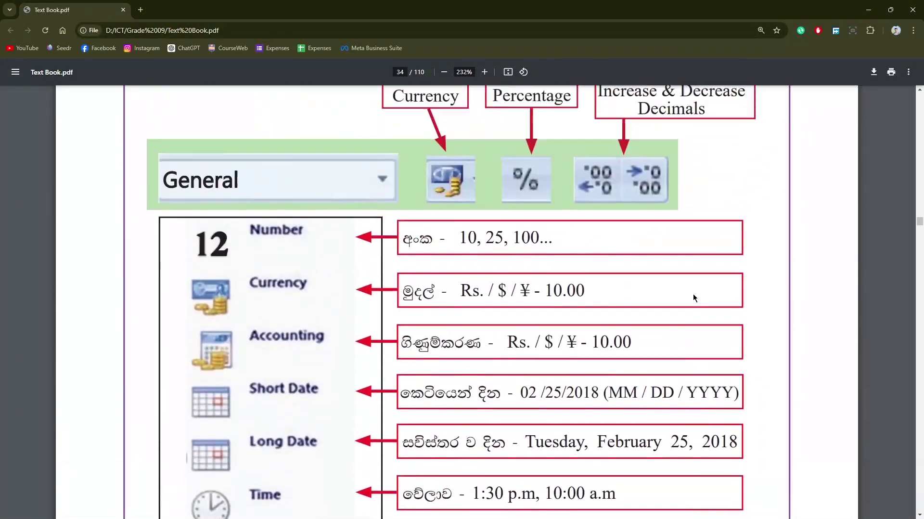
scroll(693, 295, "up", 5)
scroll(693, 295, "up", 3)
scroll(693, 295, "up", 5)
scroll(695, 297, "up", 3)
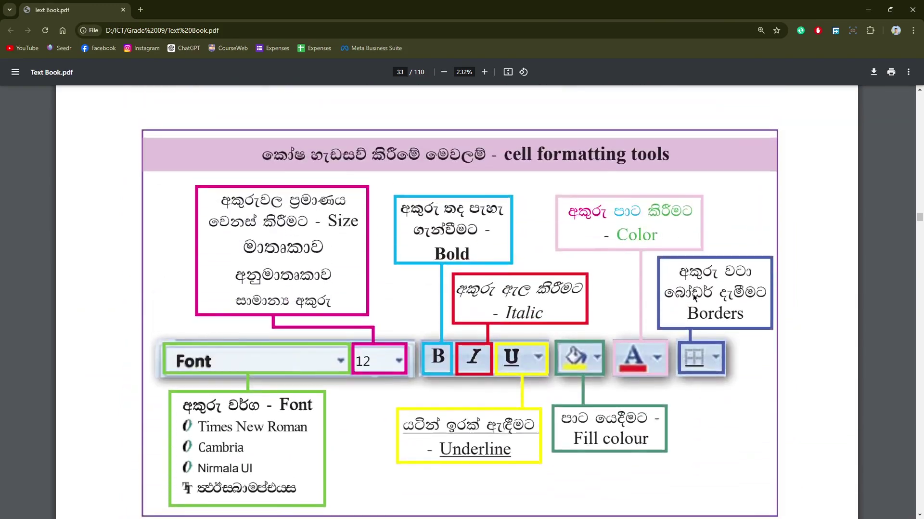
scroll(694, 297, "up", 5)
scroll(694, 297, "up", 3)
scroll(694, 297, "down", 7)
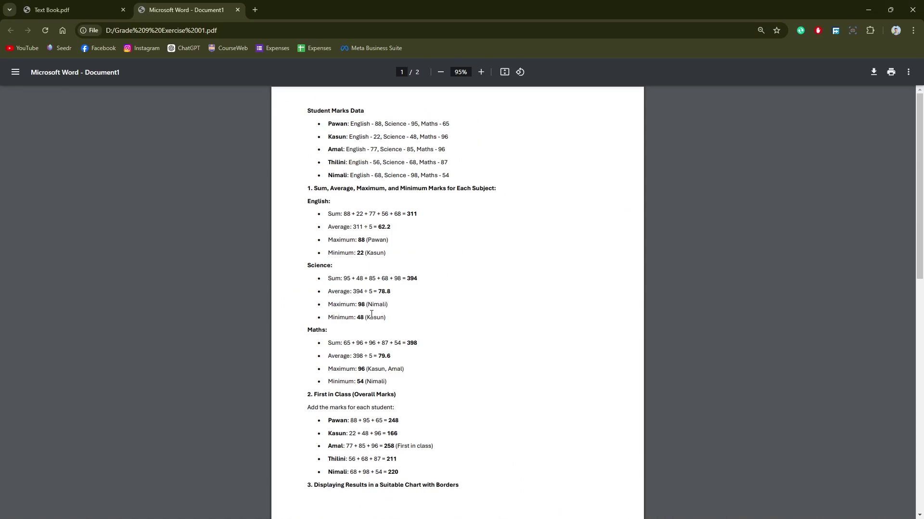
Step: Zoom into Exercise 01.pdf, then scroll to the page-2 results table and back to page 1
scroll(429, 284, "up", 5)
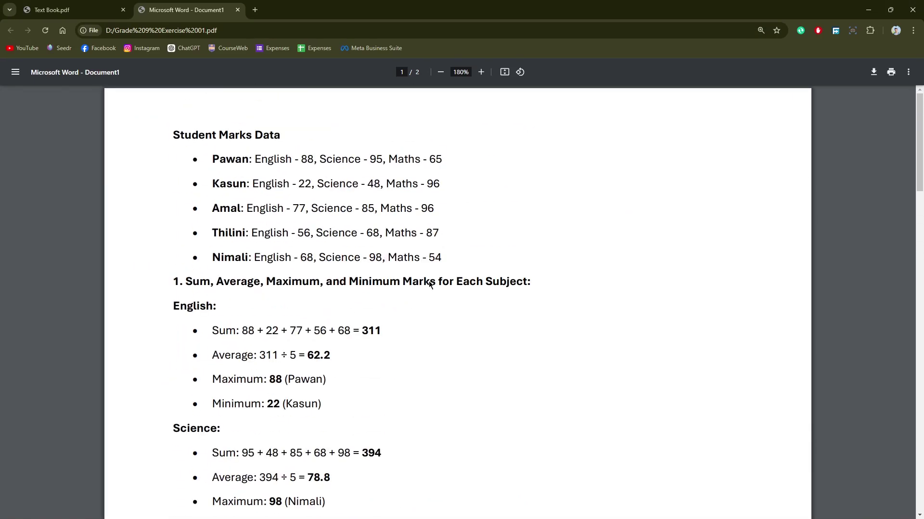
scroll(430, 284, "down", 2)
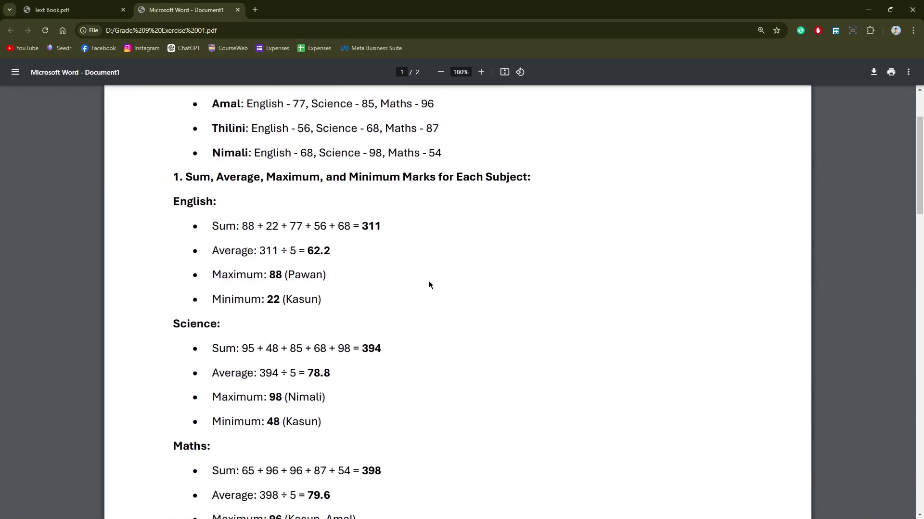
scroll(430, 283, "down", 5)
scroll(430, 284, "down", 7)
scroll(429, 284, "up", 1)
scroll(430, 284, "up", 1)
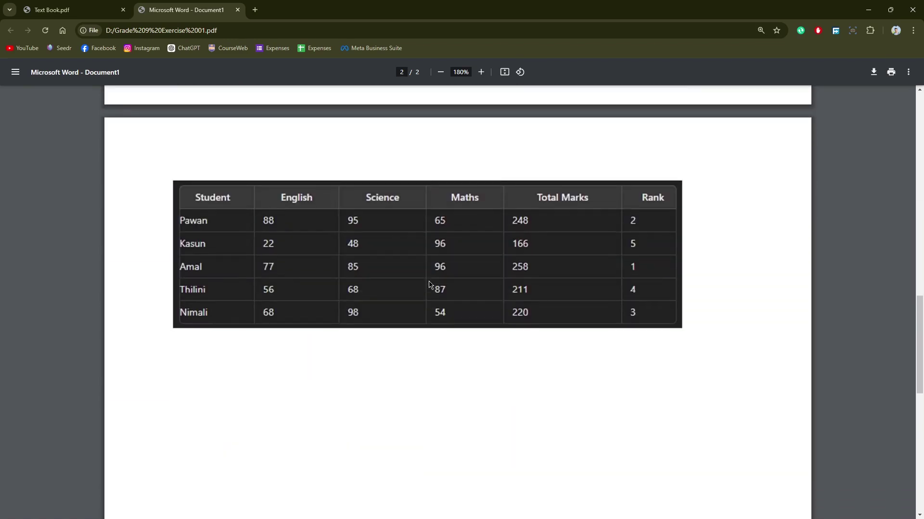
scroll(429, 283, "up", 5)
scroll(429, 284, "up", 5)
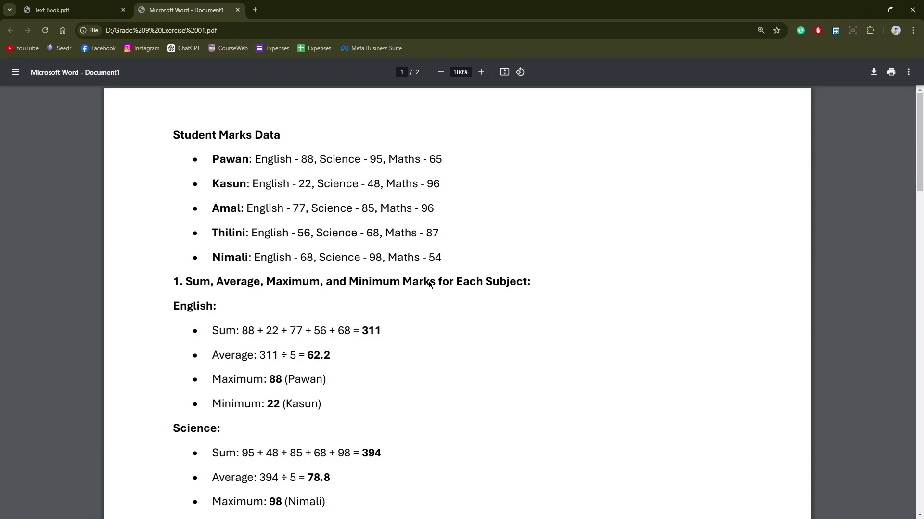
Step: Search the Windows Start menu for Excel and launch it
key("super")
key("super")
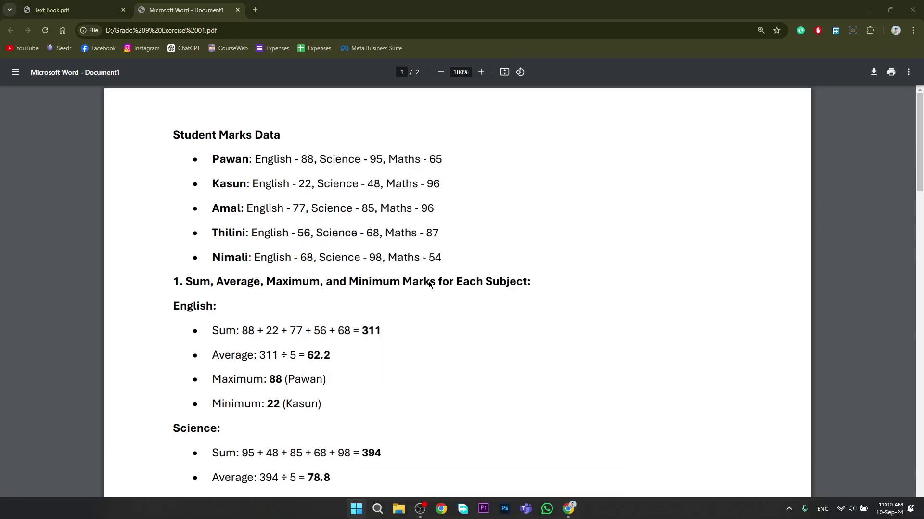
key("super")
type("exe")
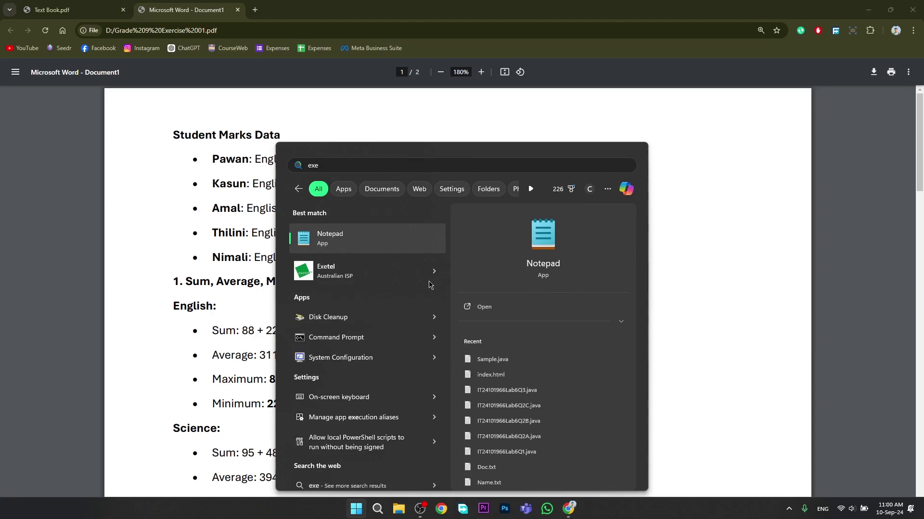
key("BackSpace")
key("BackSpace")
key("BackSpace")
type("ex")
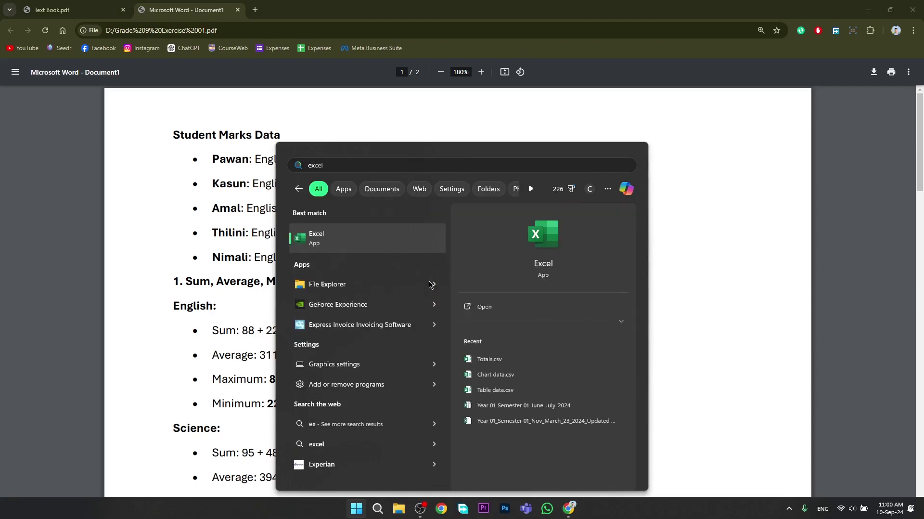
key("Return")
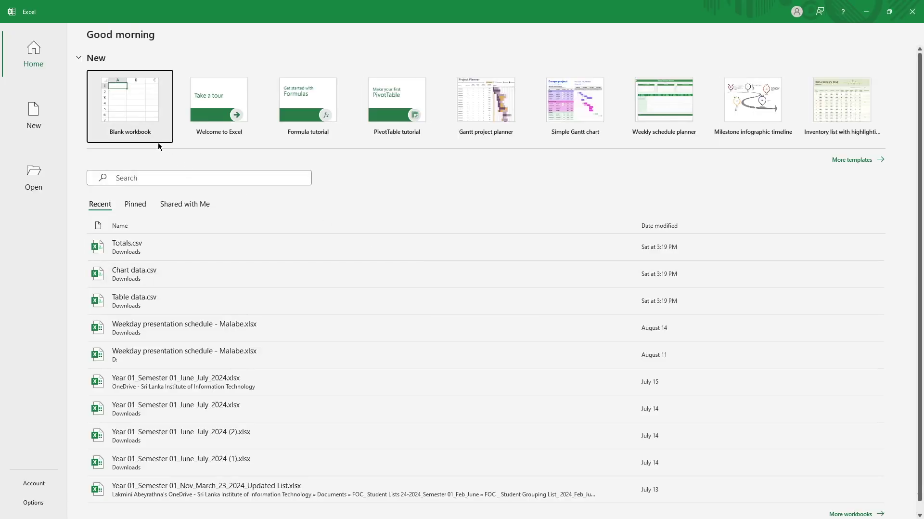
Step: Create a blank workbook, then bring the textbook PDF in Chrome back to the front
left_click(153, 138)
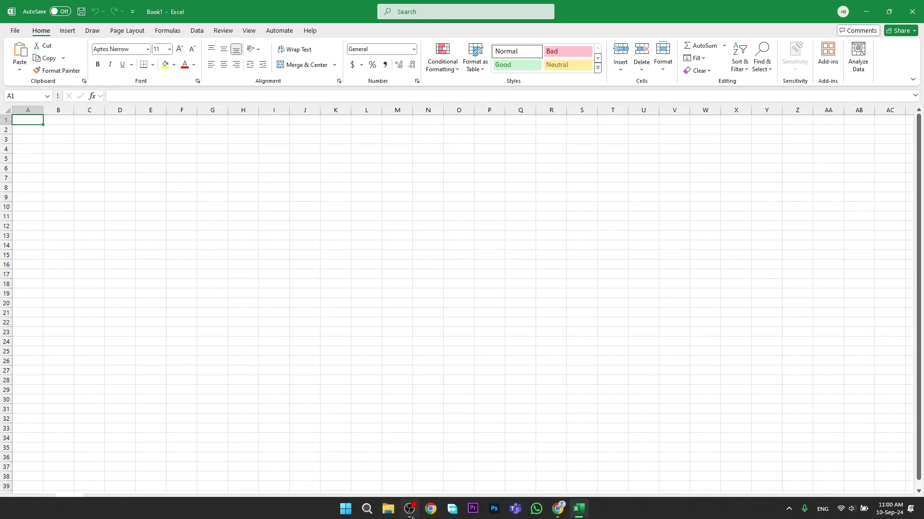
left_click(411, 510)
Step: Check the Text Book.pdf spreadsheet diagram, then return to the blank Book1 in Excel
left_click(73, 9)
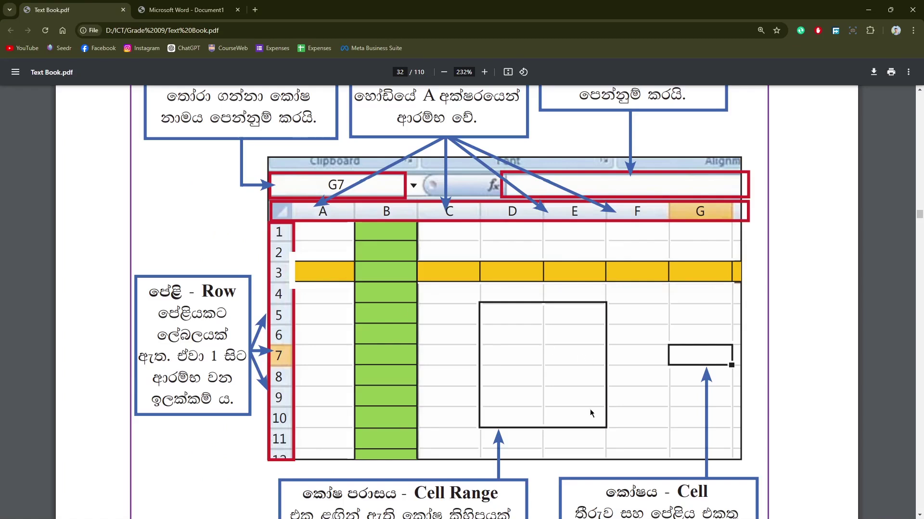
left_click(579, 508)
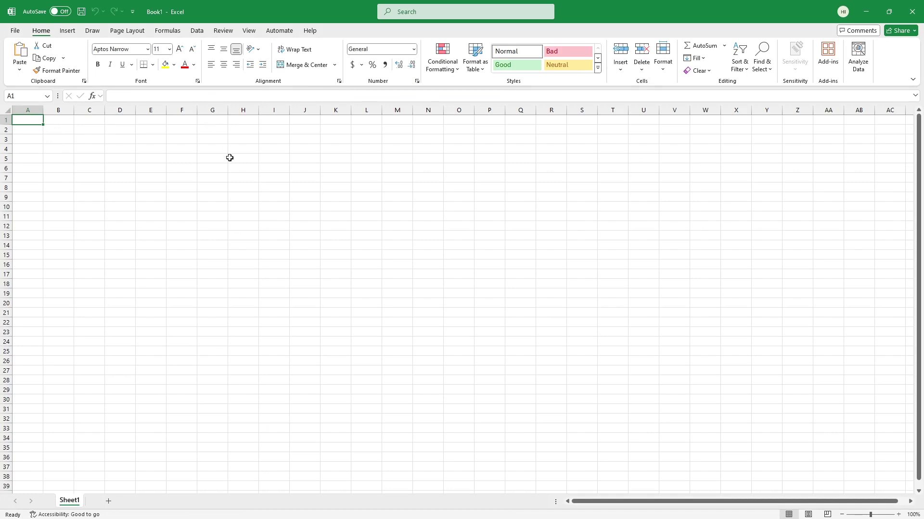
Step: Select single cells G9, H9, I9, I12, K8, L13, F6, J1 and K1 on the empty sheet
left_click(208, 198)
left_click(236, 195)
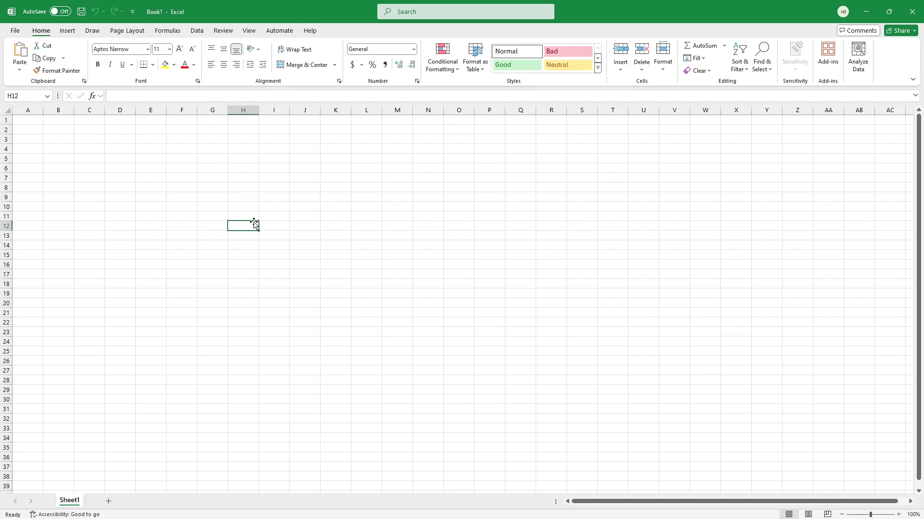
left_click(274, 198)
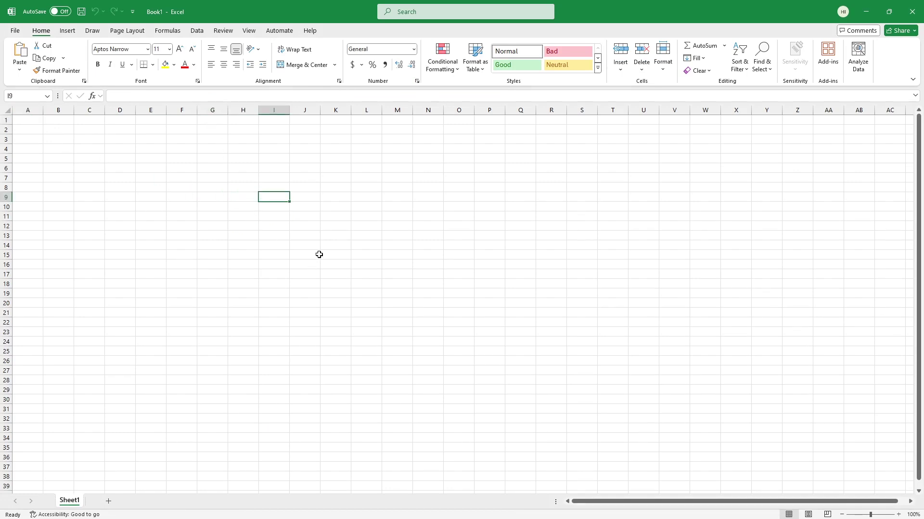
left_click(246, 197)
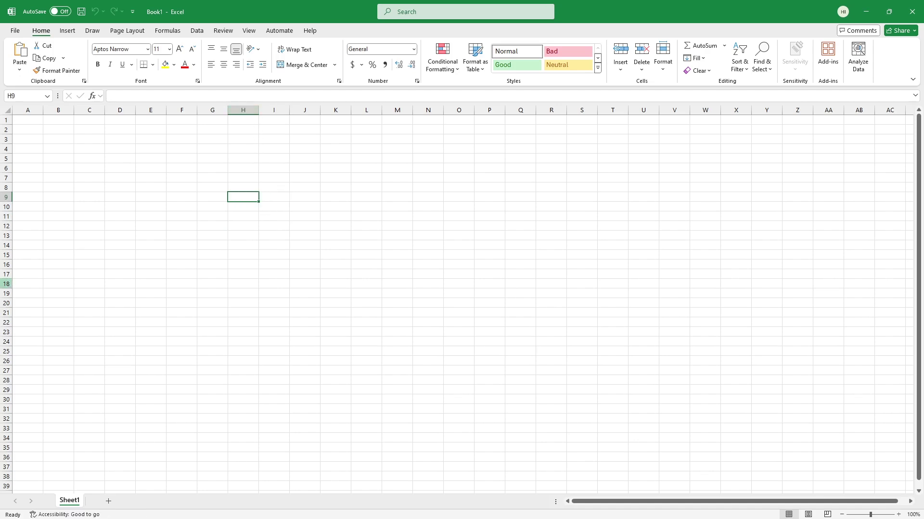
left_click(288, 226)
left_click(323, 189)
left_click(356, 237)
left_click(194, 165)
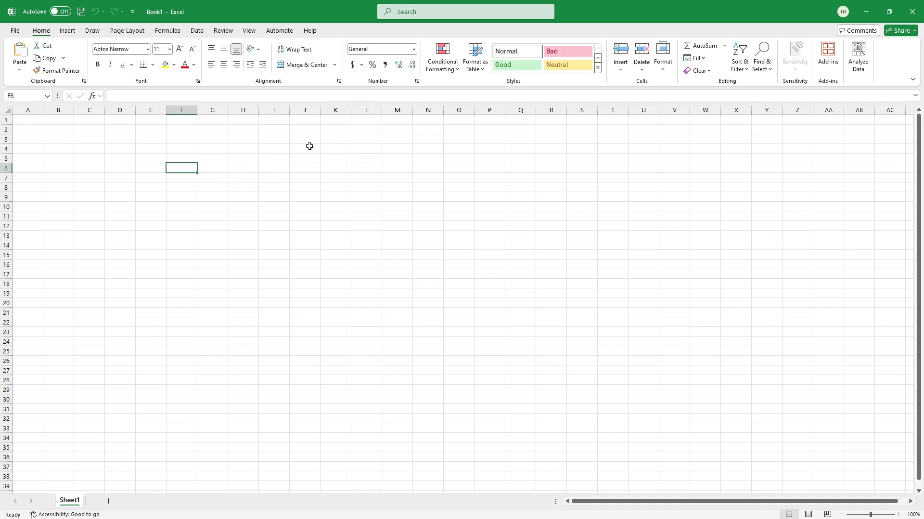
left_click(307, 120)
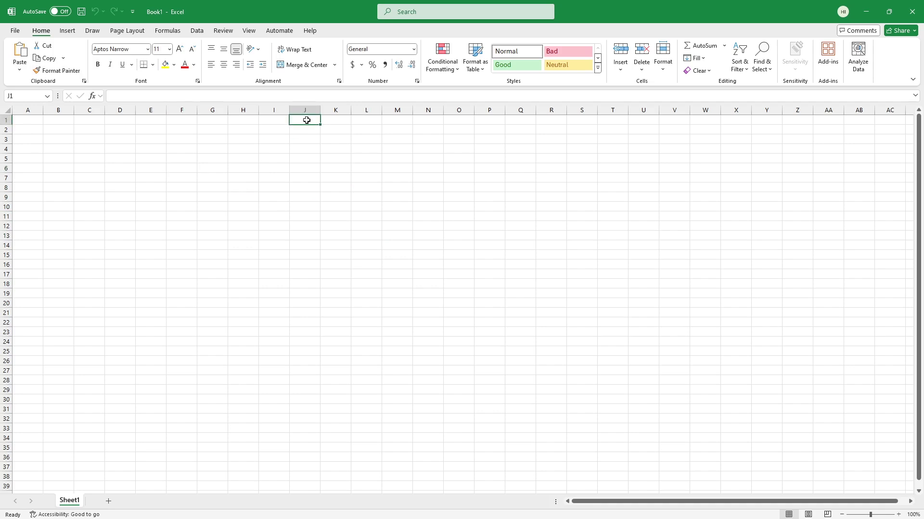
left_click(342, 123)
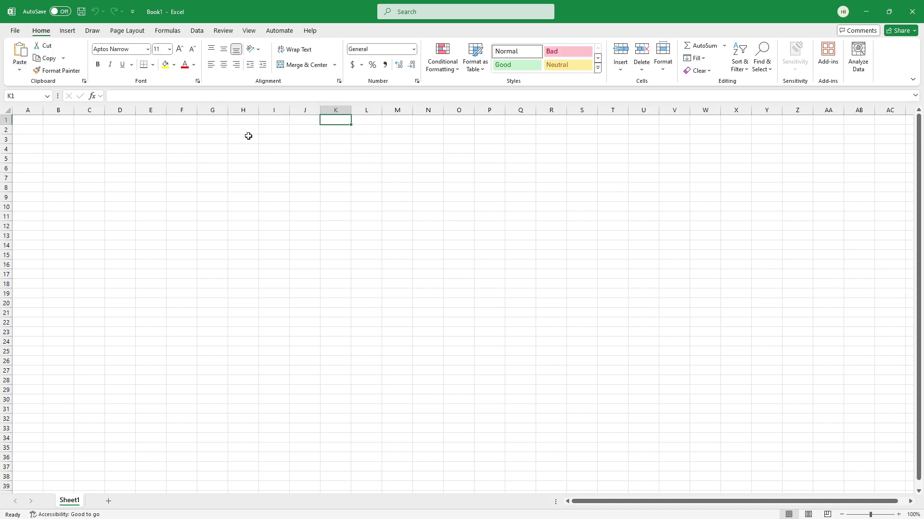
Step: Select ranges H3:L3, H5:J10 and C4:G10, then enter and leave edit mode on J14
left_click_drag(247, 138, 368, 138)
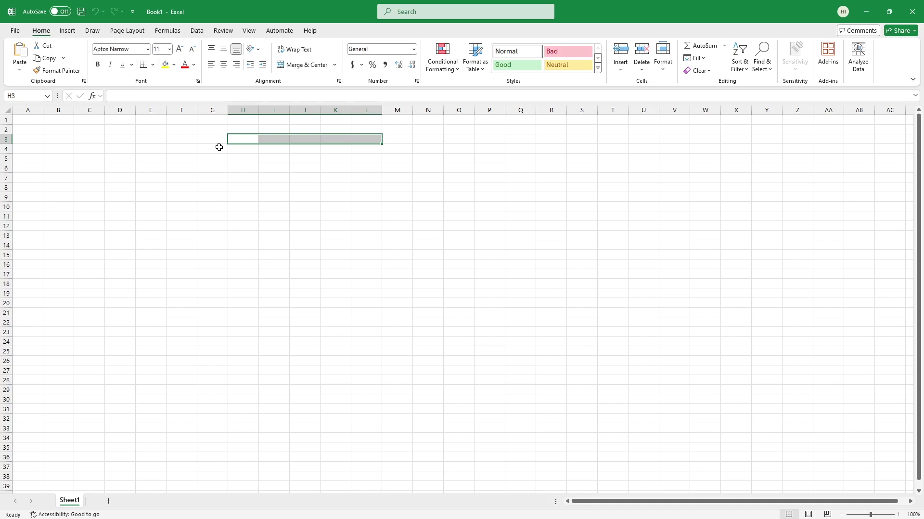
left_click_drag(239, 158, 313, 209)
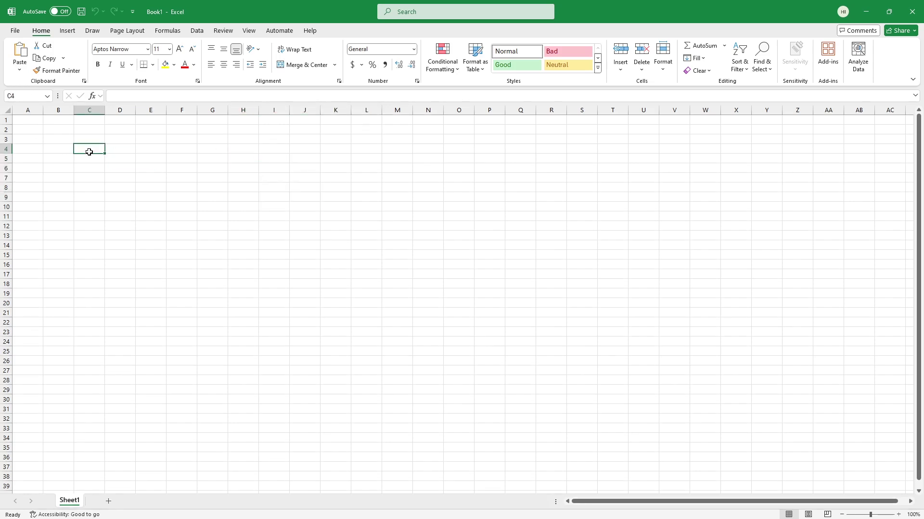
left_click_drag(87, 149, 207, 196)
left_click(305, 244)
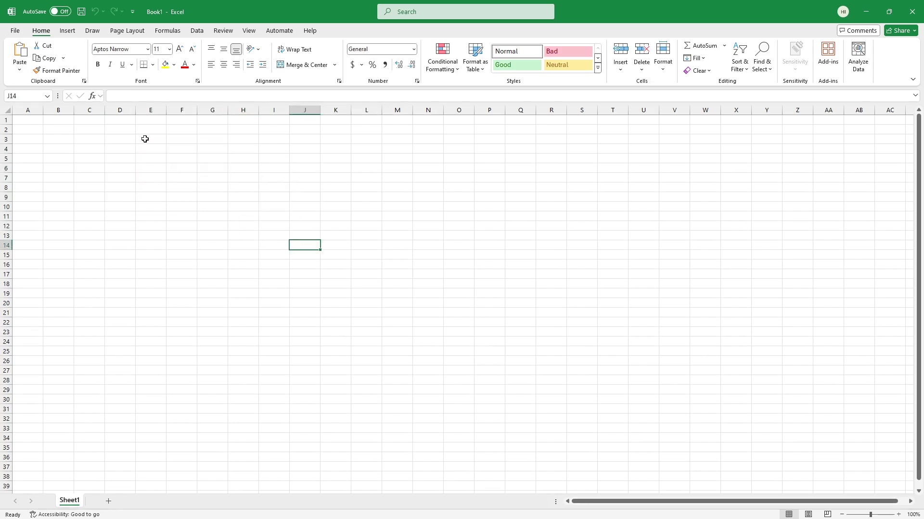
left_click(120, 90)
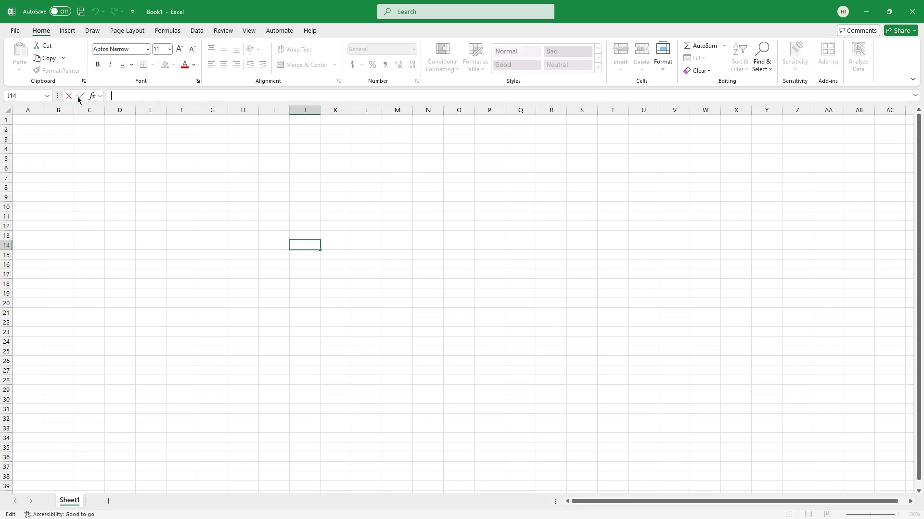
left_click(179, 330)
Step: Erase the stray characters typed into D4 so the sheet stays empty
left_click(119, 153)
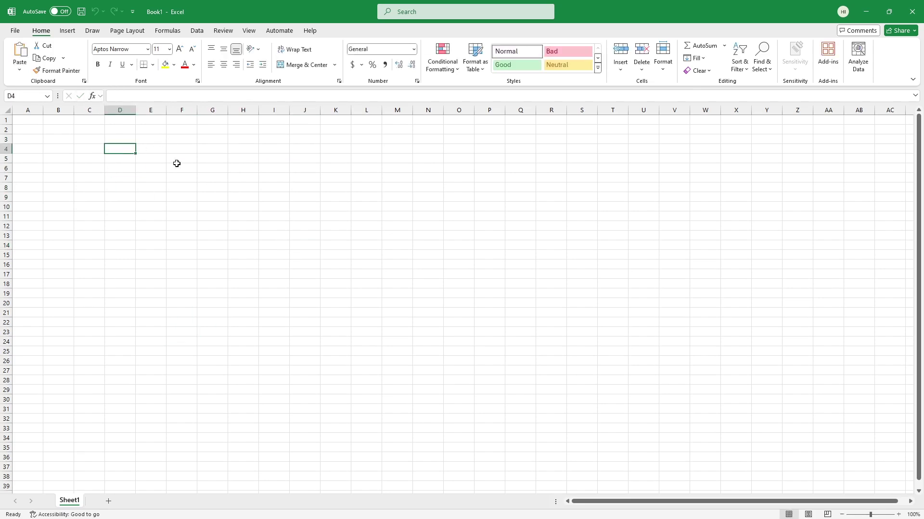
type("zgfsydf")
key("BackSpace")
key("BackSpace")
key("BackSpace")
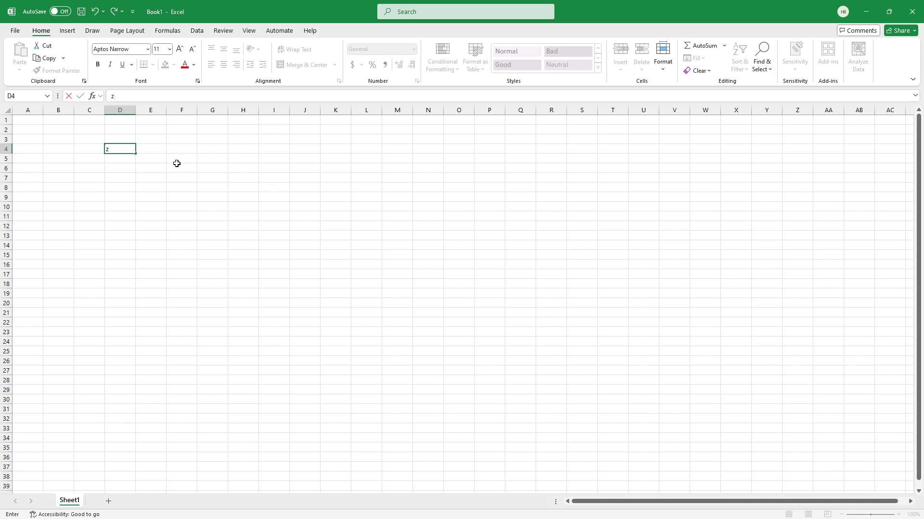
left_click(247, 176)
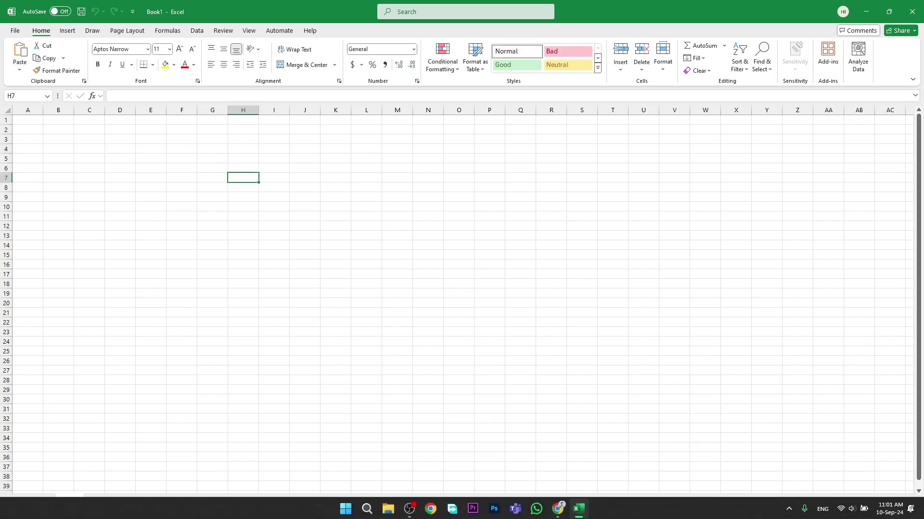
mouse_move(558, 508)
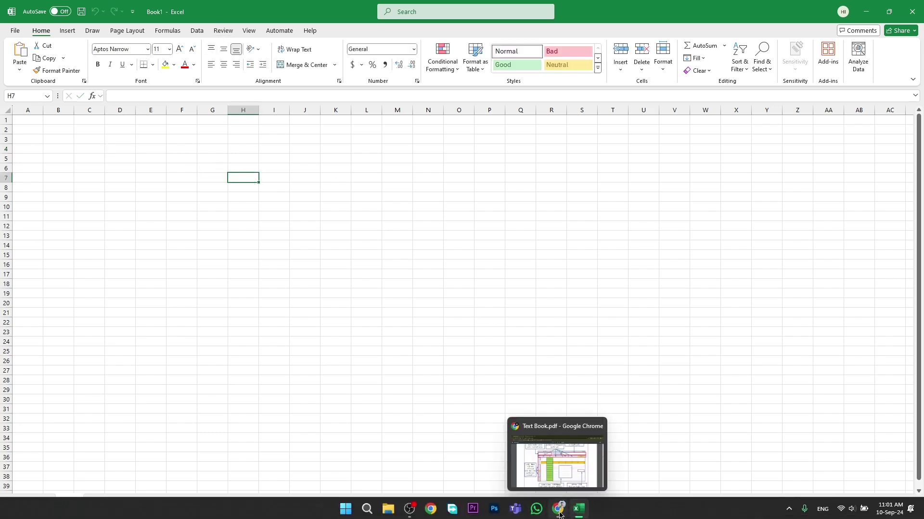
Step: Switch to the Student Marks Data PDF in Chrome and scroll through its data and results table
left_click(561, 514)
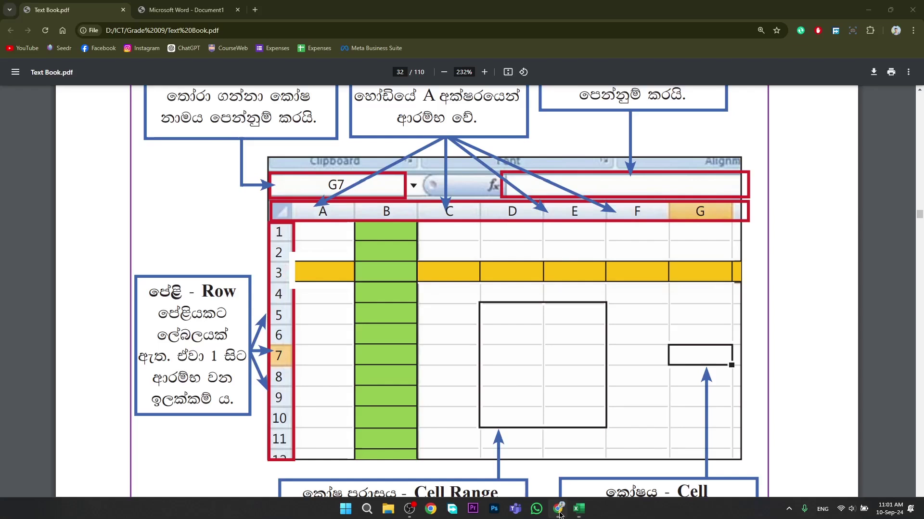
left_click(189, 7)
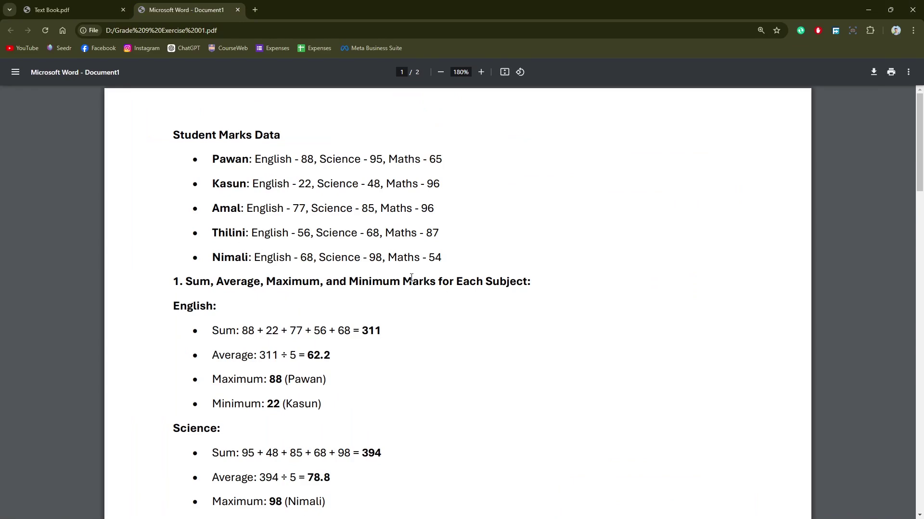
scroll(411, 278, "down", 6)
scroll(412, 278, "down", 3)
scroll(411, 278, "down", 8)
scroll(411, 278, "up", 3)
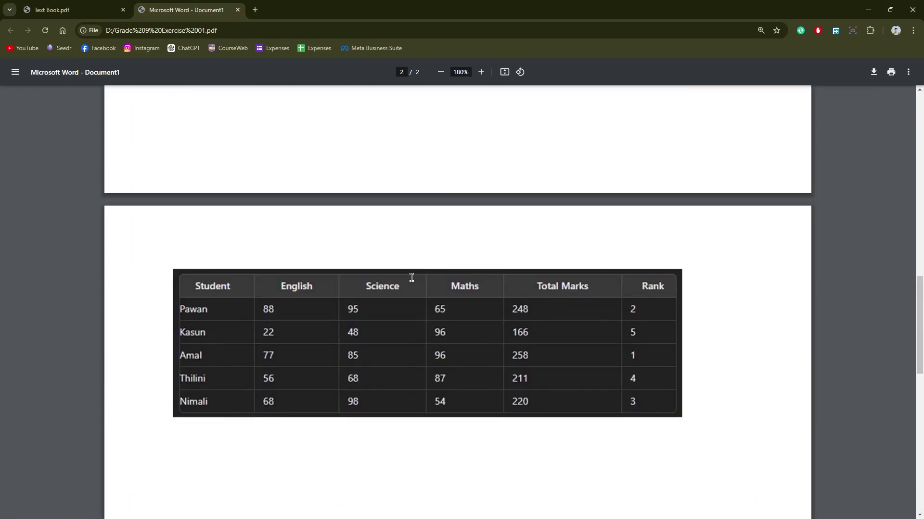
scroll(412, 278, "down", 1)
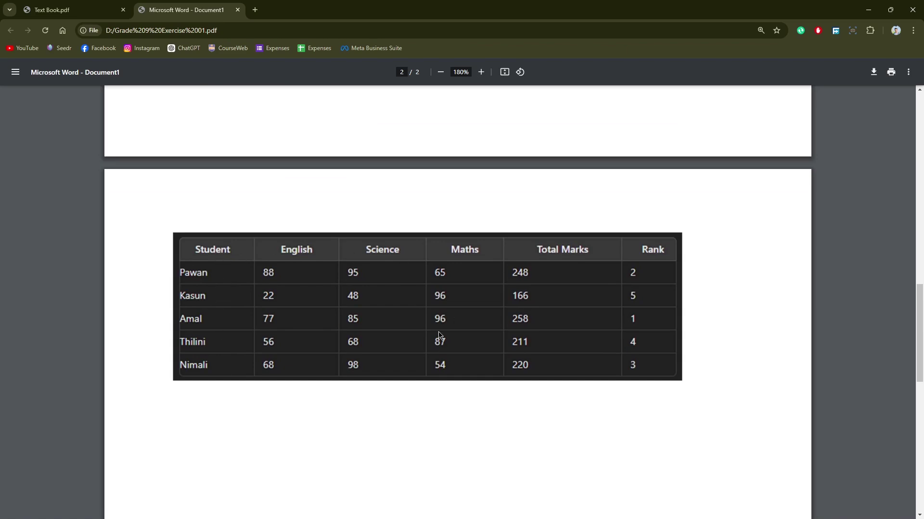
scroll(439, 336, "up", 15)
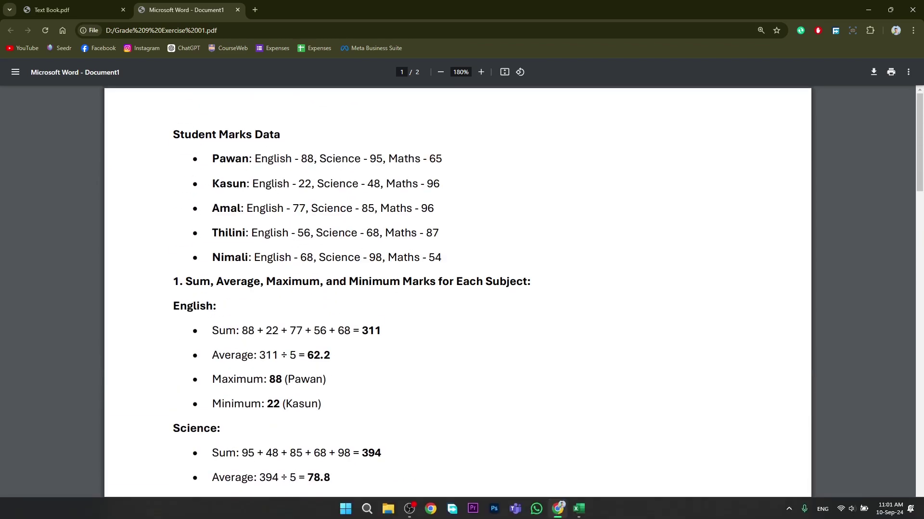
Step: Enter headers Name, English, Science and Maths in A1:D1, checking the PDF for reference
left_click(578, 507)
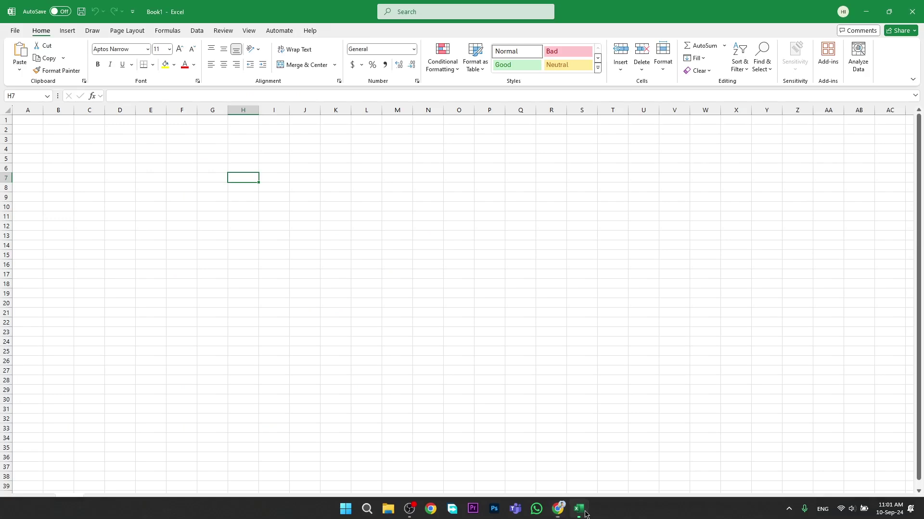
left_click(31, 118)
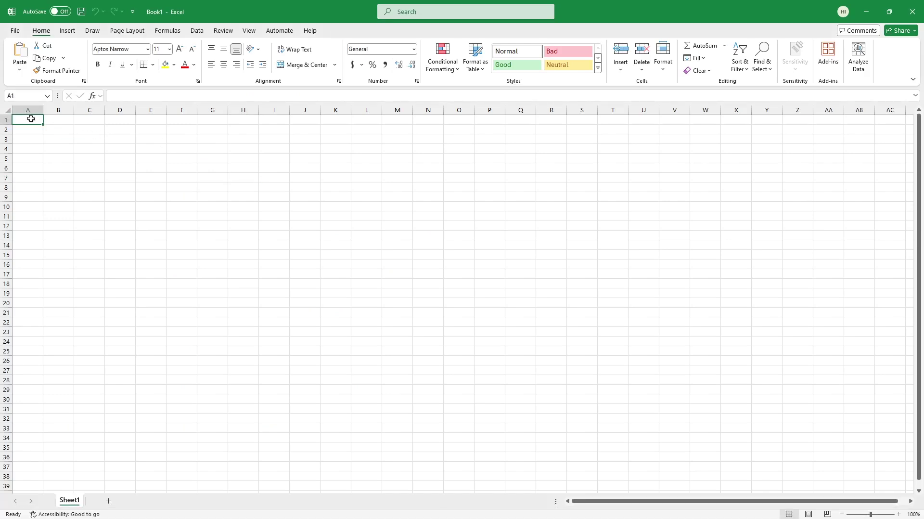
type("Name")
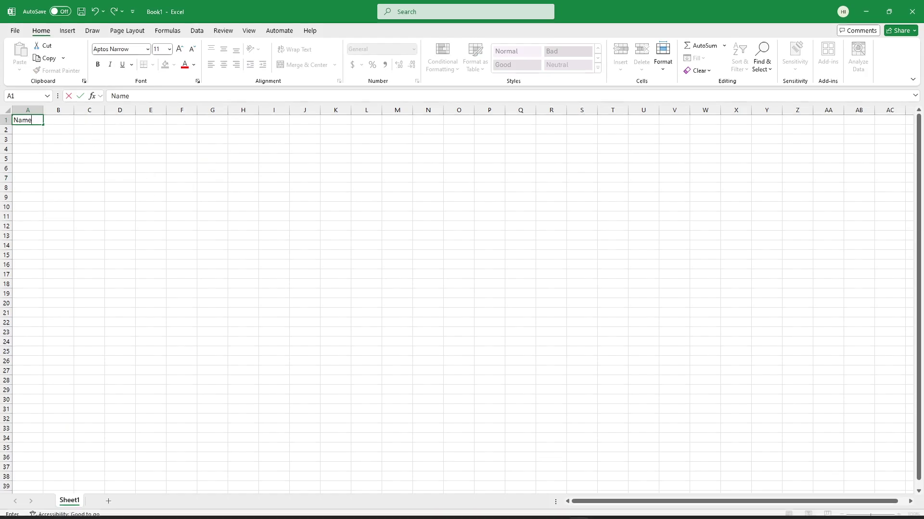
left_click(559, 509)
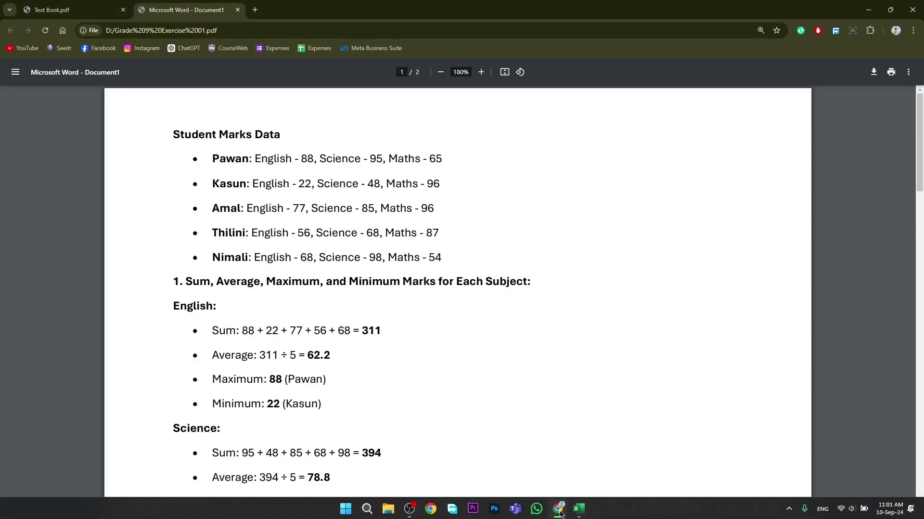
left_click(559, 509)
left_click(63, 119)
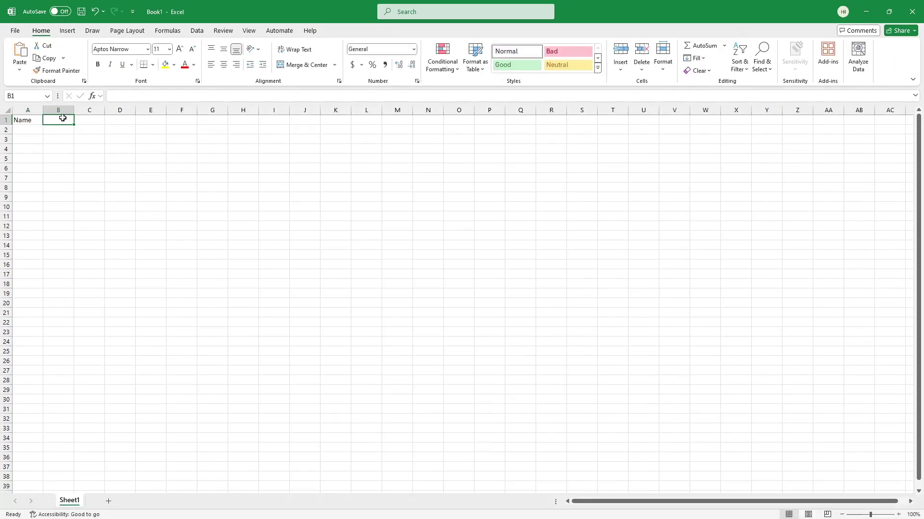
type("English")
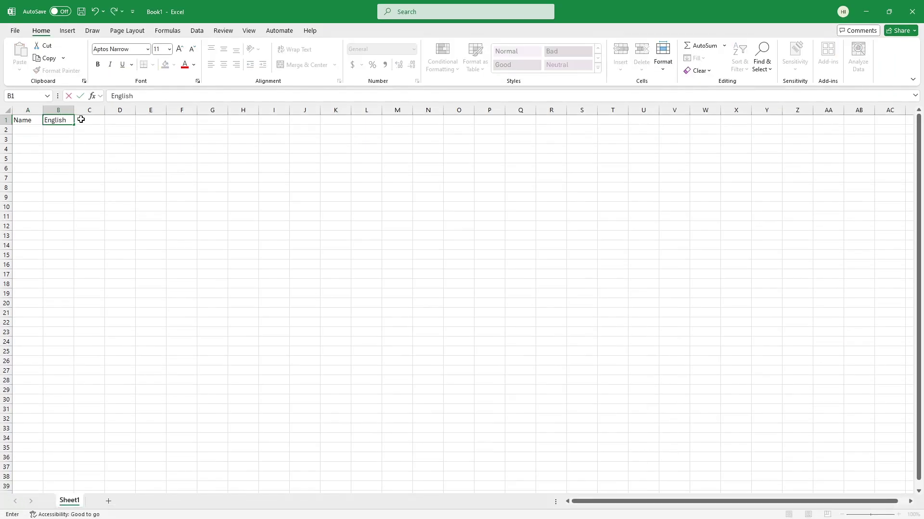
left_click(95, 123)
type("Science")
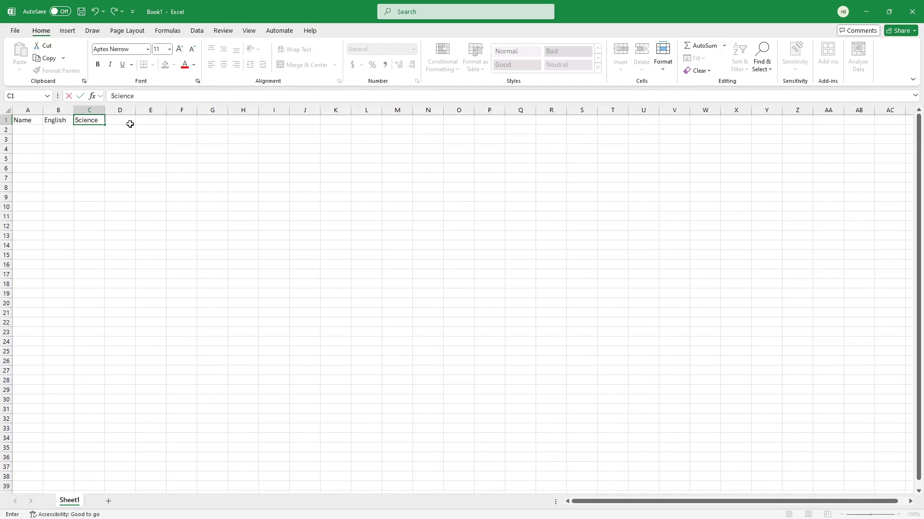
left_click(130, 124)
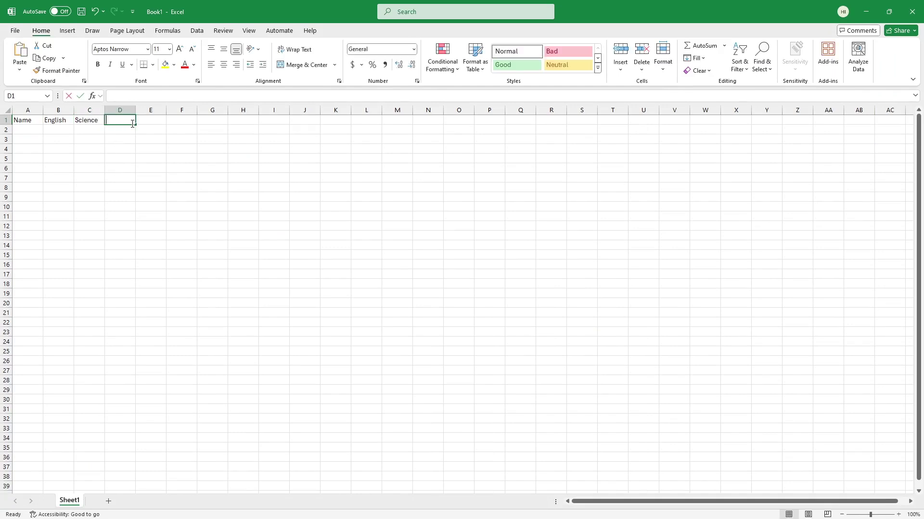
type("Maths")
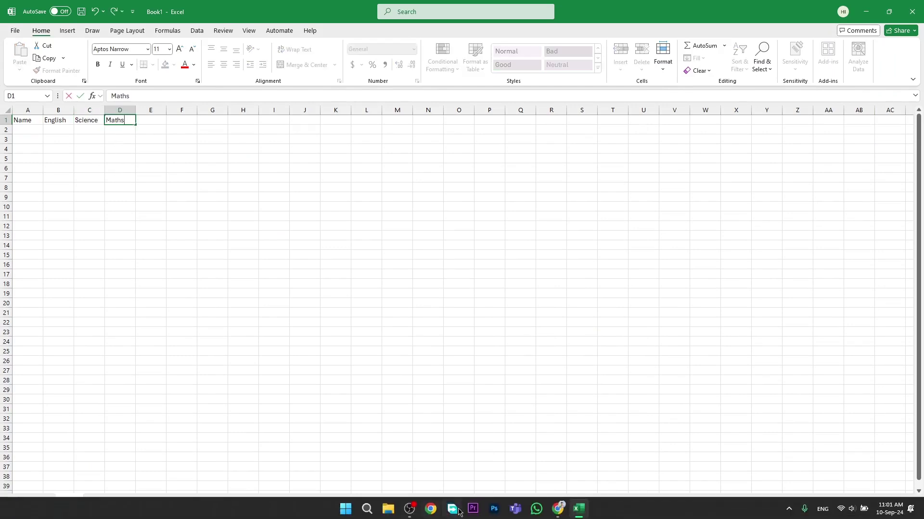
Step: Add headers Sum, Average, Max and Min in E1:H1
left_click(558, 514)
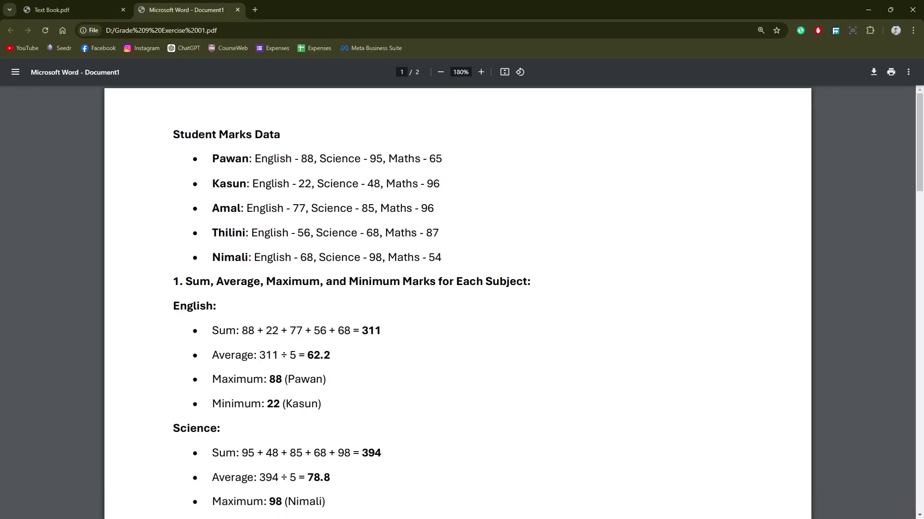
left_click(579, 508)
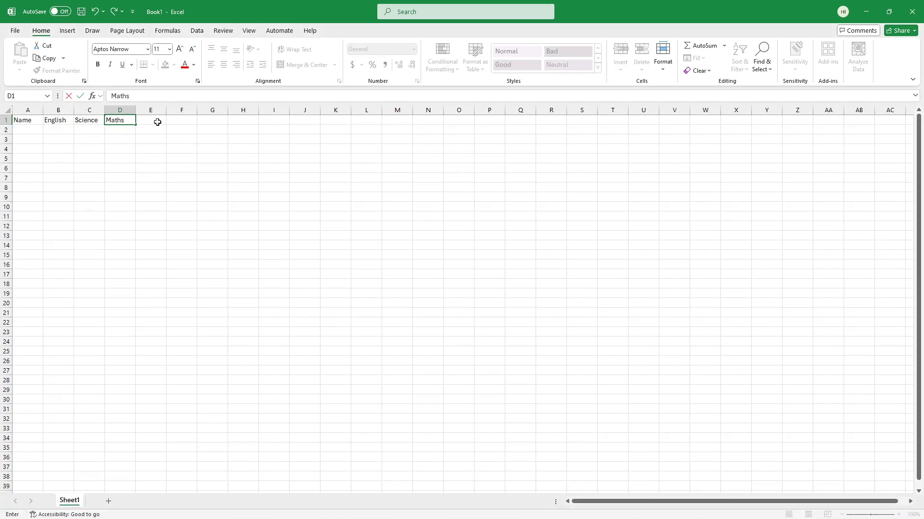
left_click(157, 122)
type("Sum")
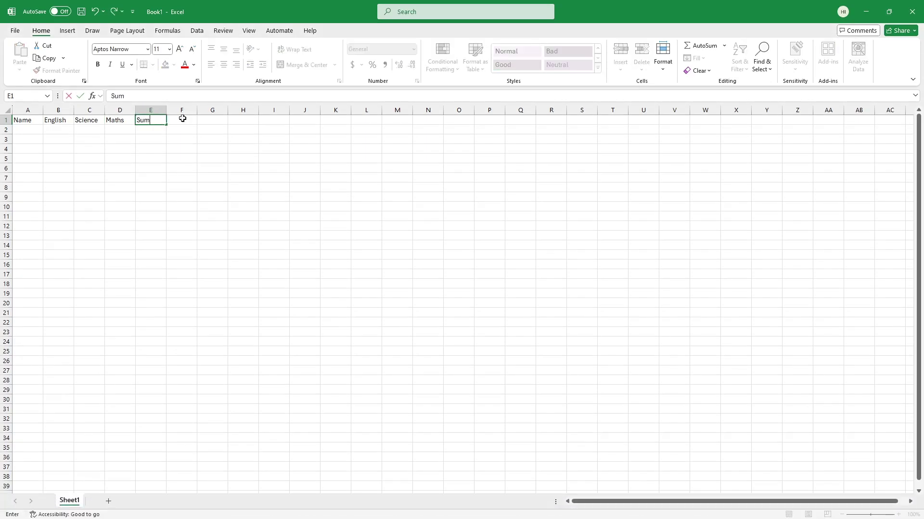
left_click(182, 118)
type("Aver")
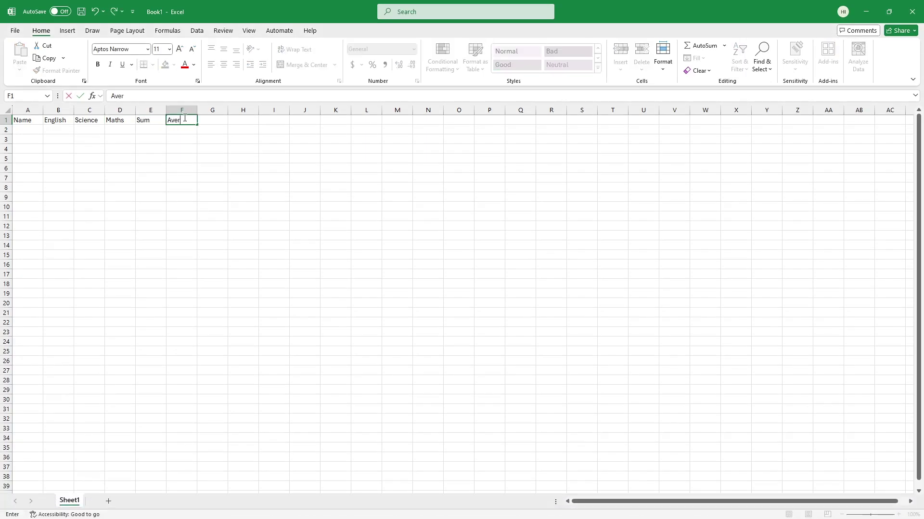
type("age")
left_click(210, 121)
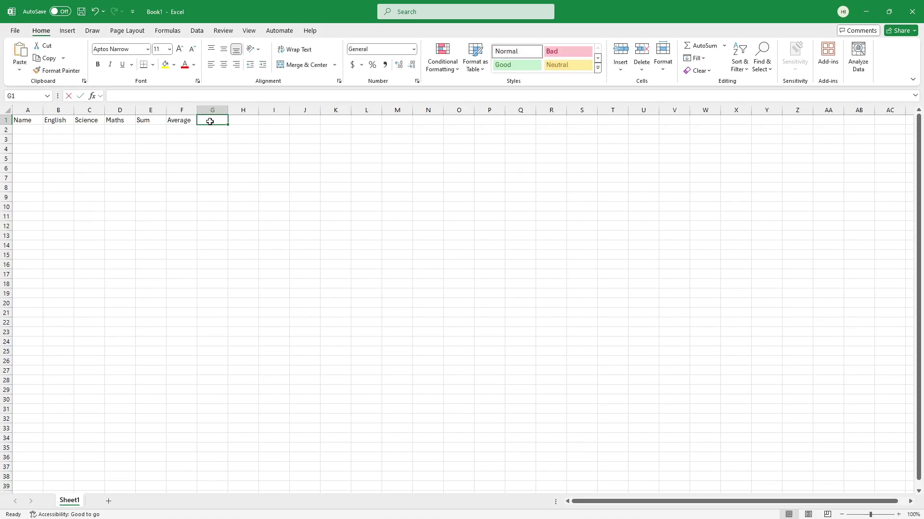
type("Max")
left_click(244, 124)
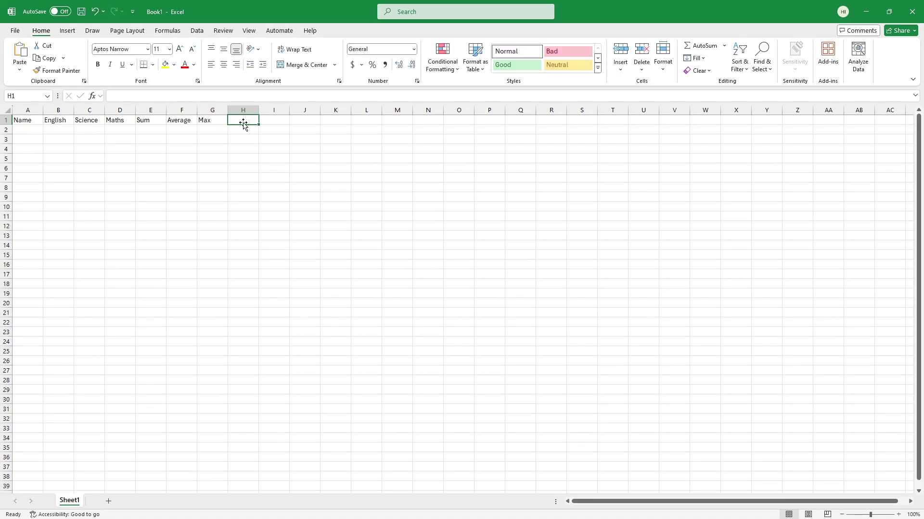
type("Min")
left_click(261, 137)
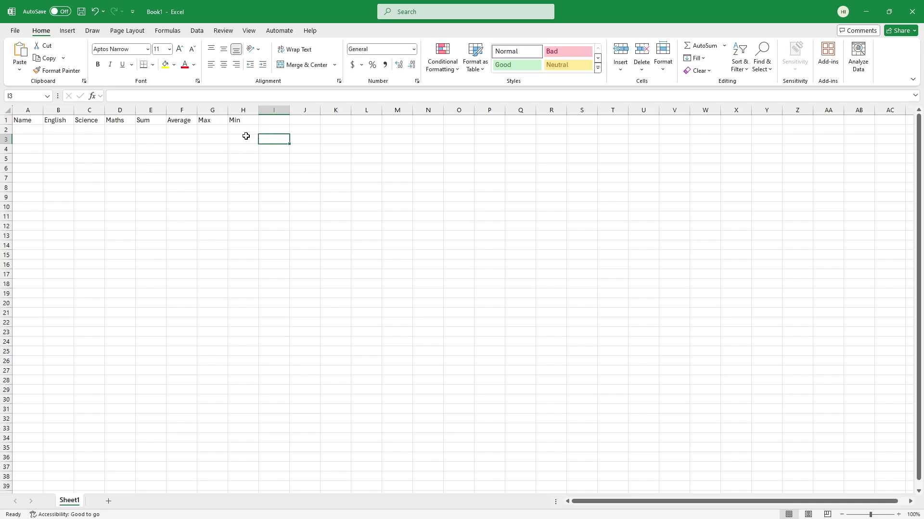
Step: Recheck the Max header in G1, select columns A to H below, and glance at the PDF
double_click(216, 120)
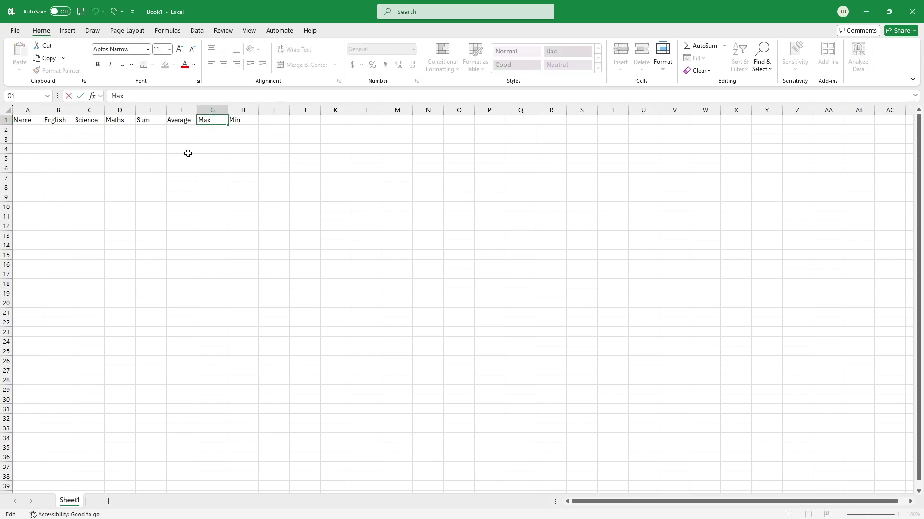
left_click(243, 120)
left_click_drag(243, 120, 6, 377)
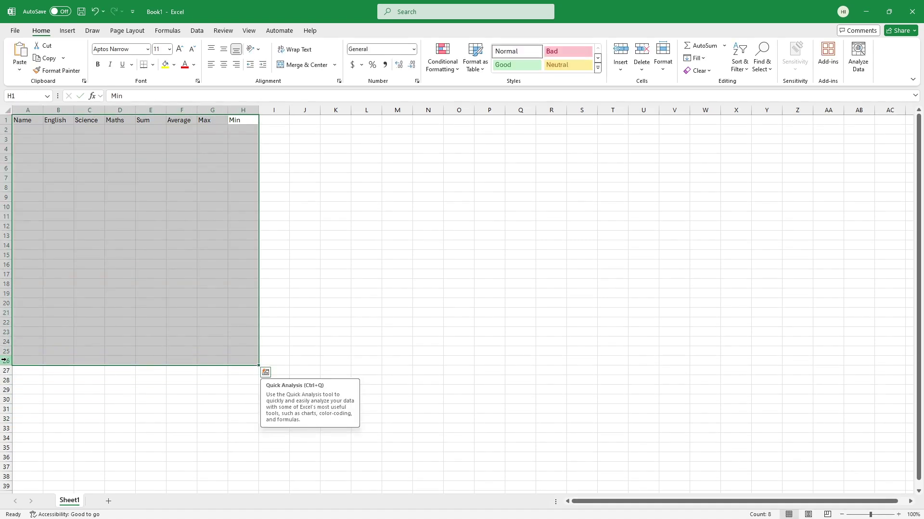
left_click(121, 225)
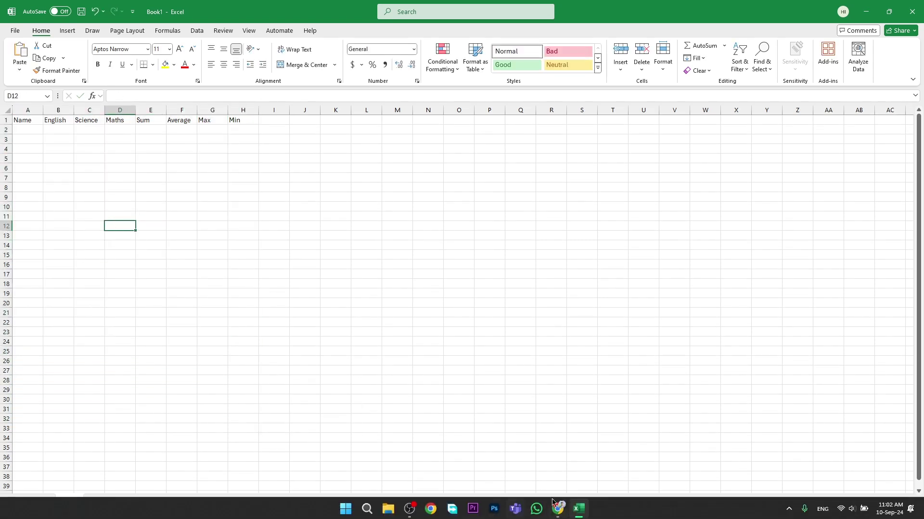
left_click(558, 508)
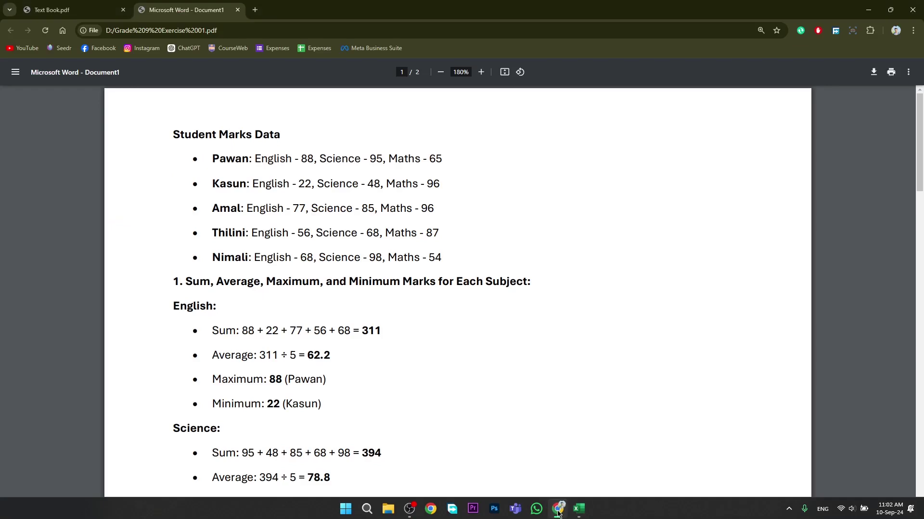
left_click(558, 510)
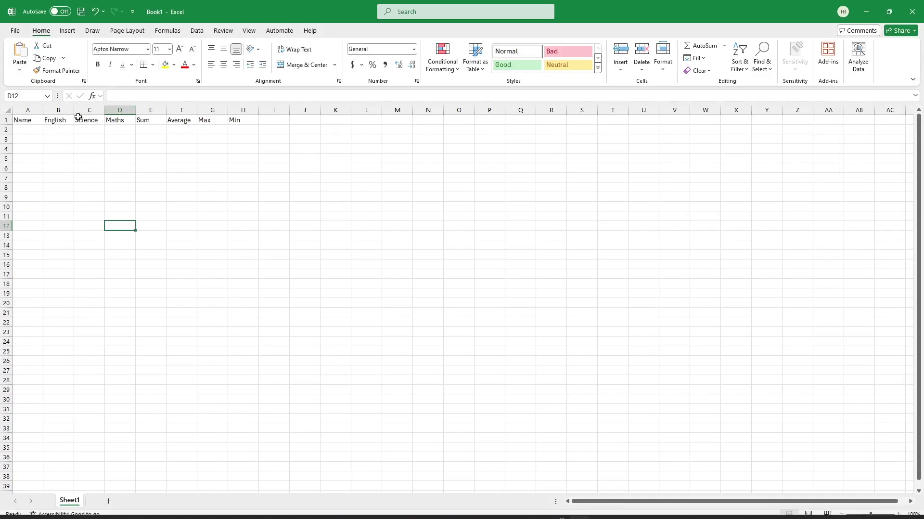
Step: Enter the five student names in A2:A6, then bring the Student Marks PDF to the front
left_click(31, 130)
type("Pawan")
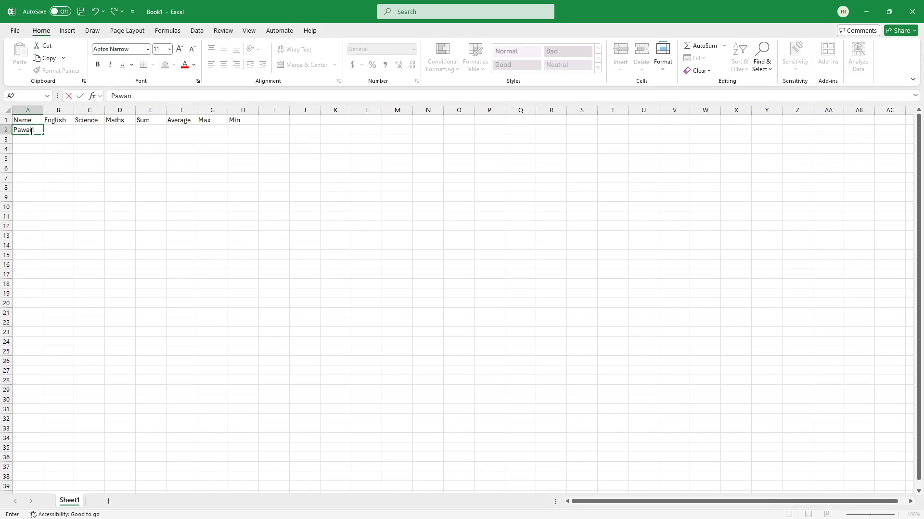
left_click(24, 141)
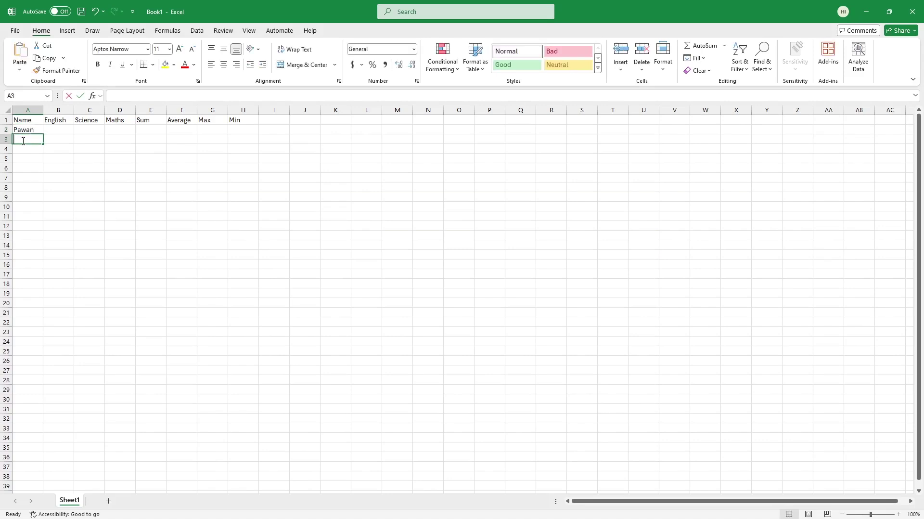
type("Kasun")
left_click(23, 148)
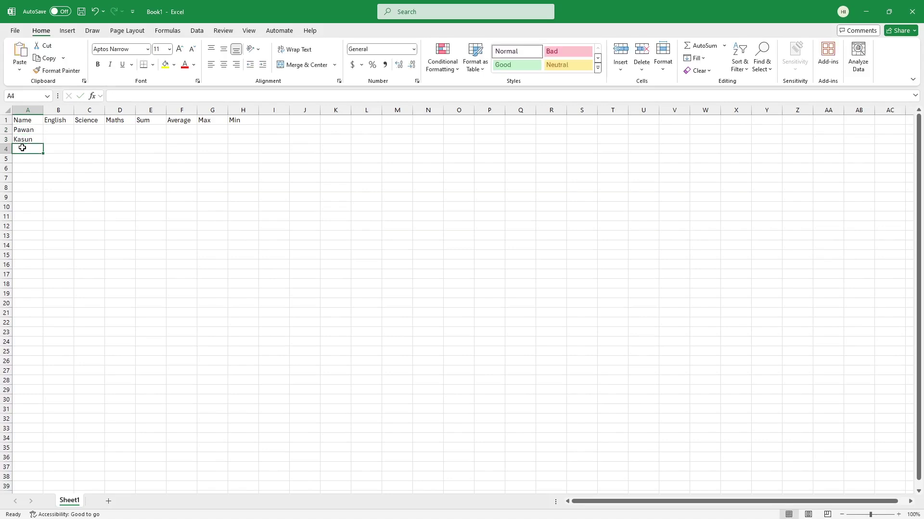
type("Amal")
left_click(30, 158)
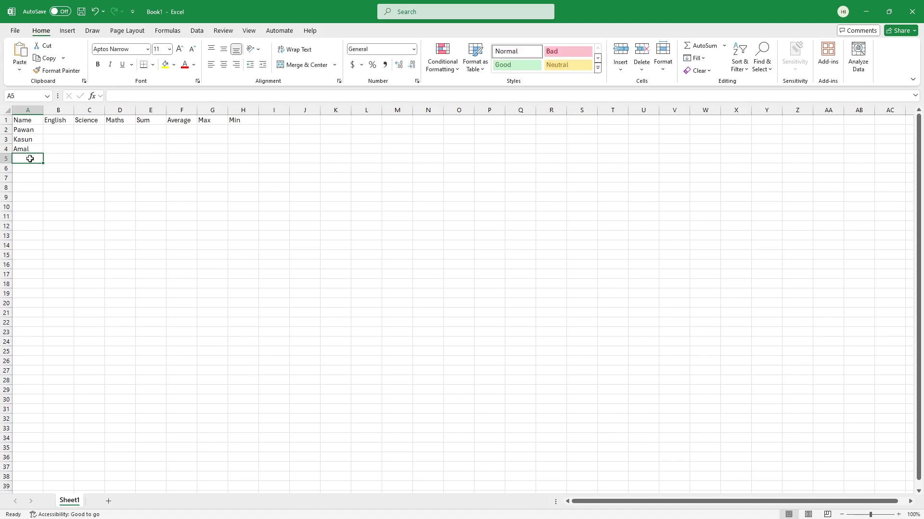
type("Thilini")
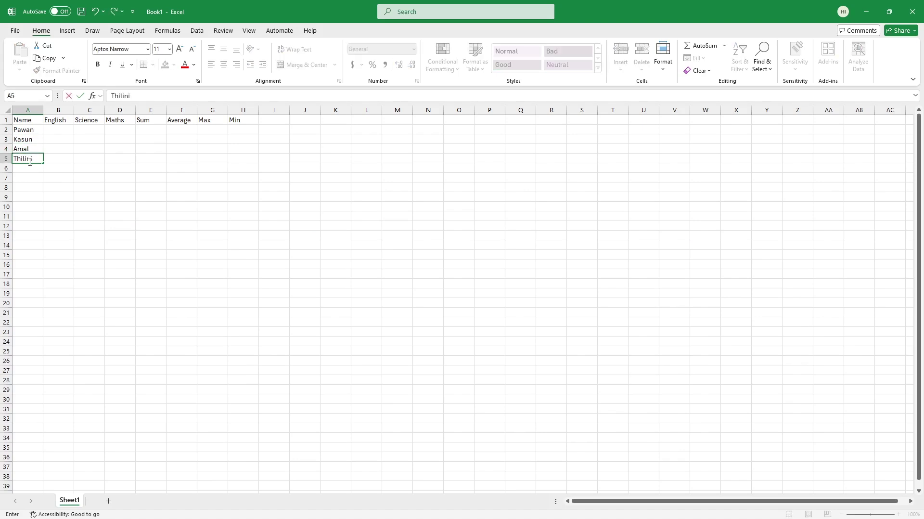
left_click(29, 168)
type("Nimali")
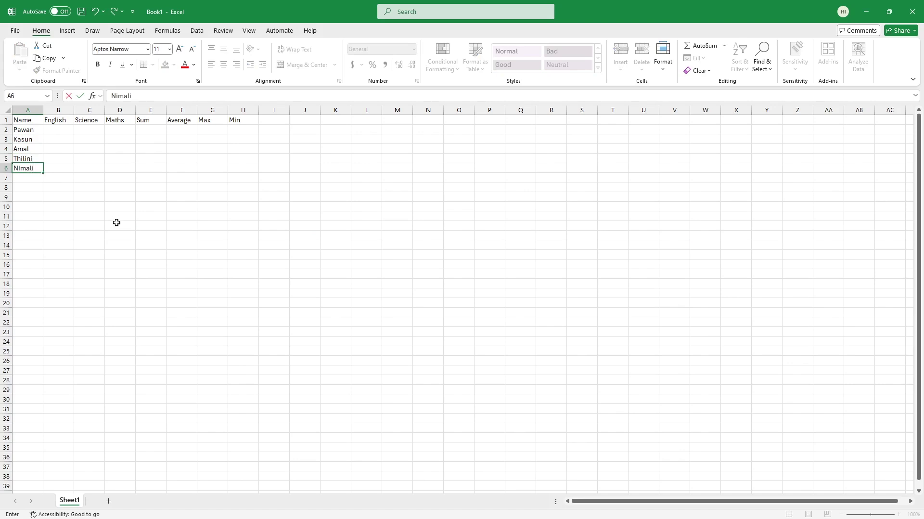
left_click(63, 128)
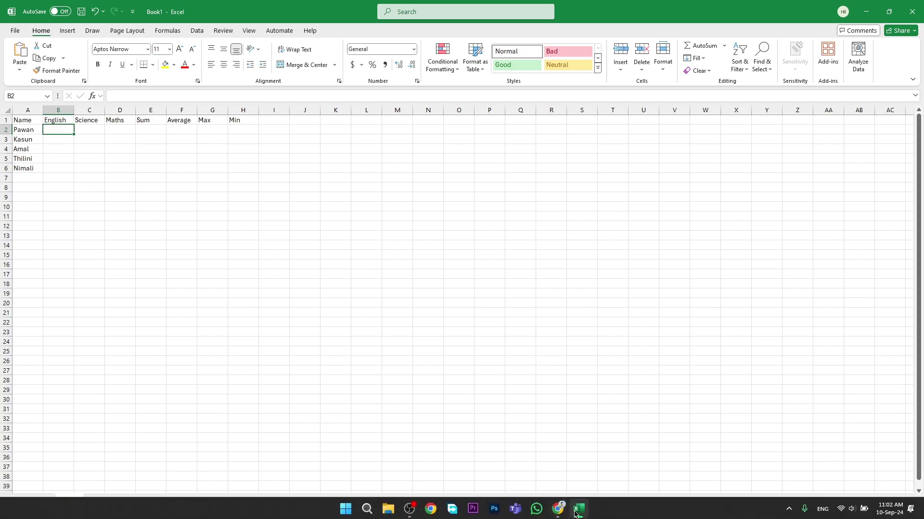
left_click(558, 509)
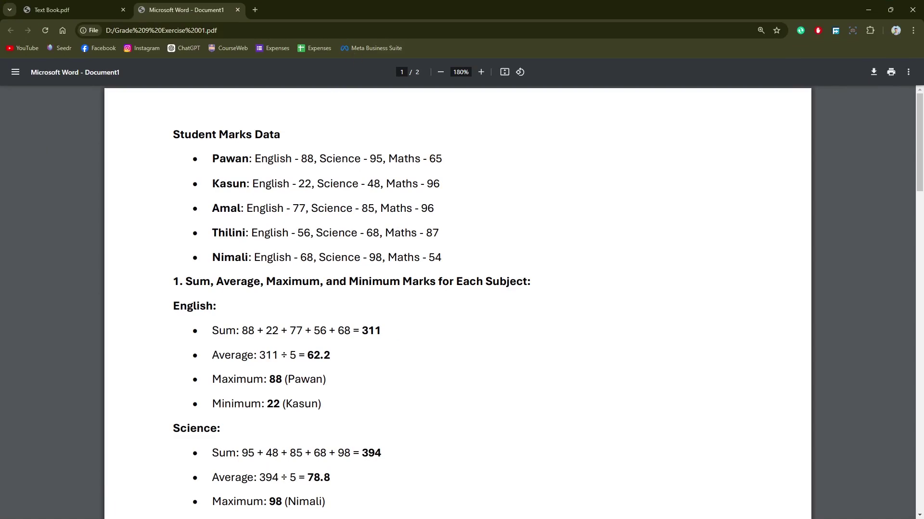
mouse_move(579, 508)
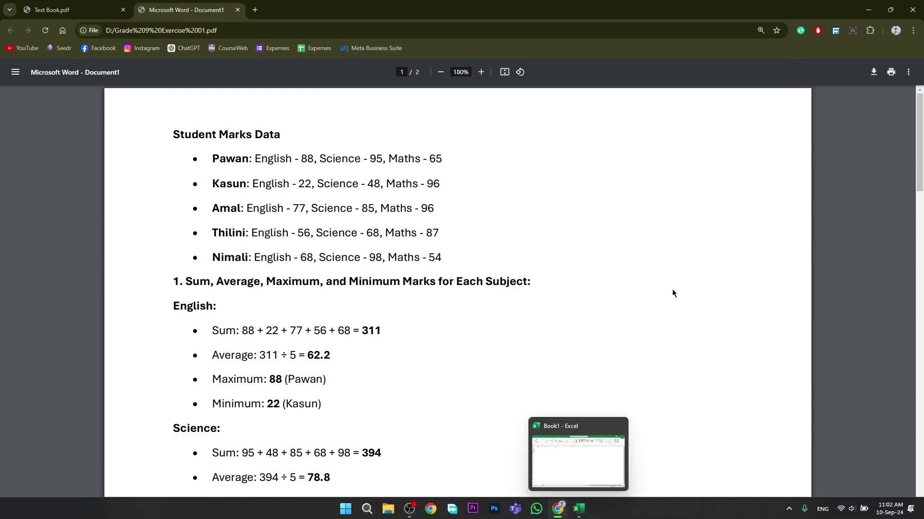
Step: Snap the PDF right and Excel left, then enter English marks 88, 22, 77, 56, 68 in B2:B6
key("super+Right")
left_click(234, 201)
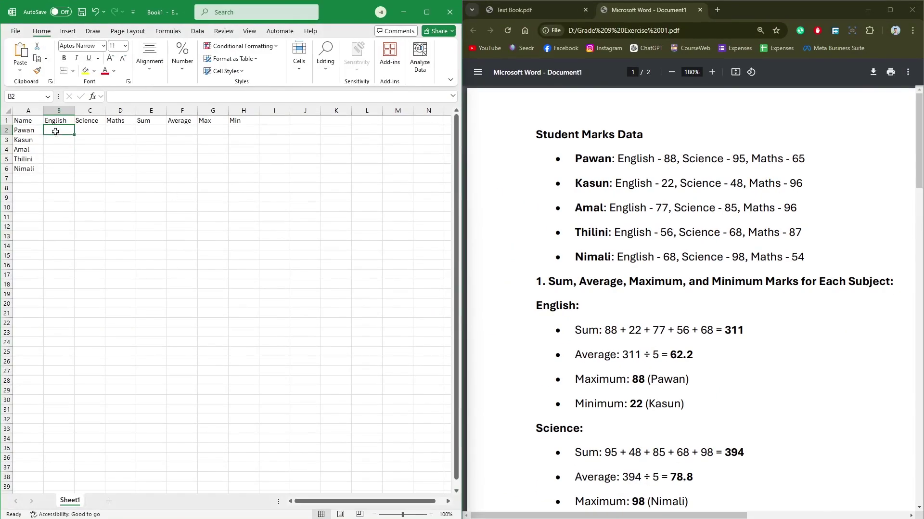
type("88")
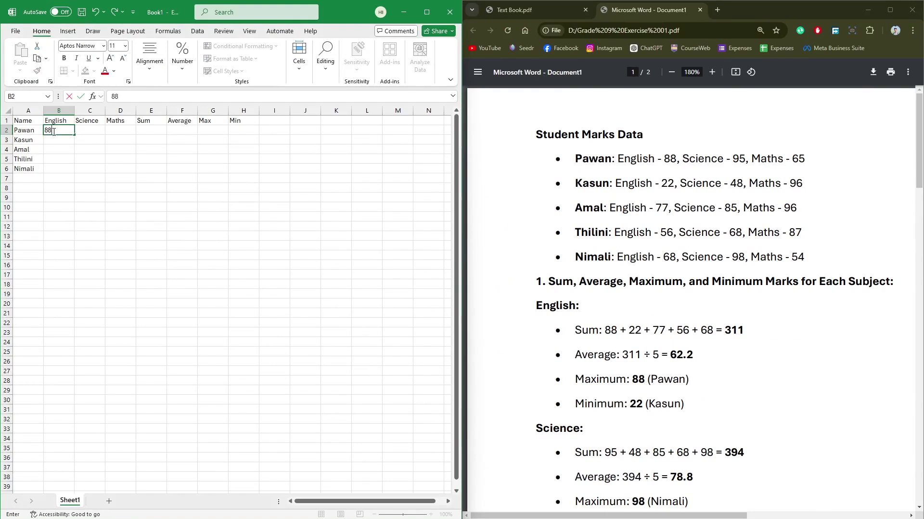
key("Return")
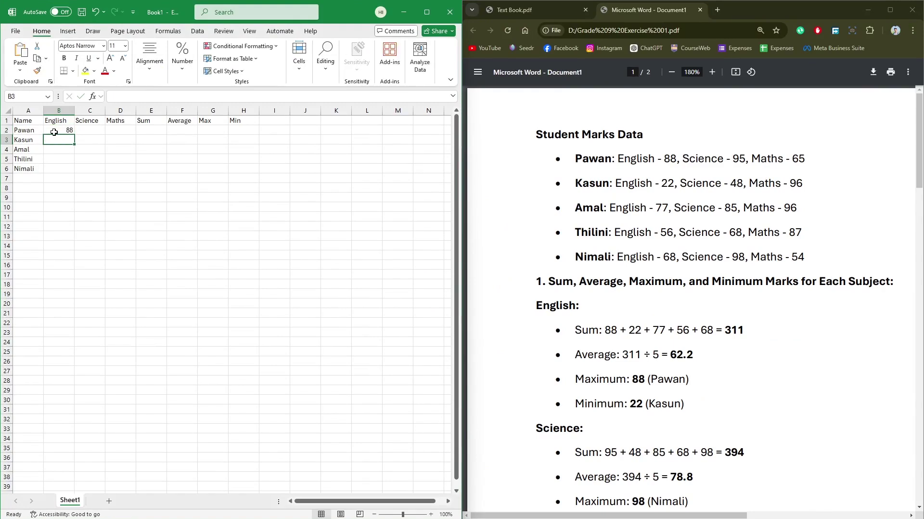
type("22")
key("Return")
type("77")
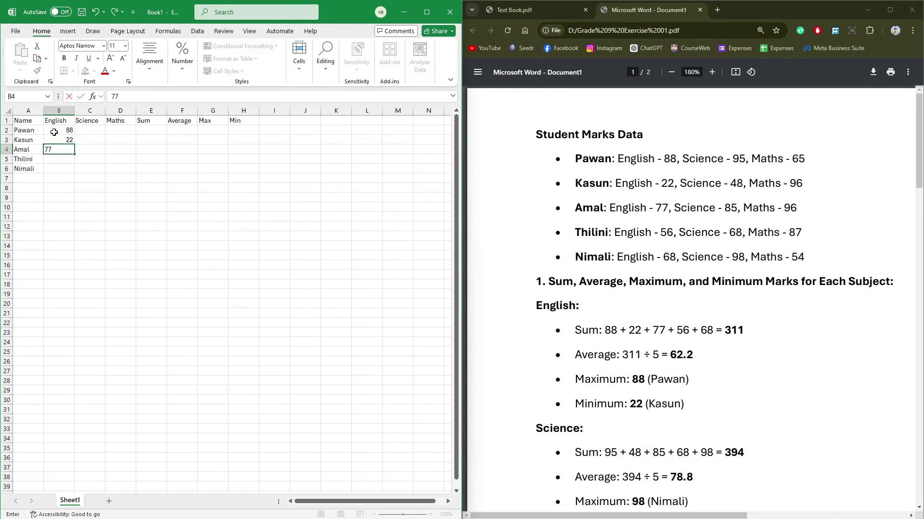
key("Up")
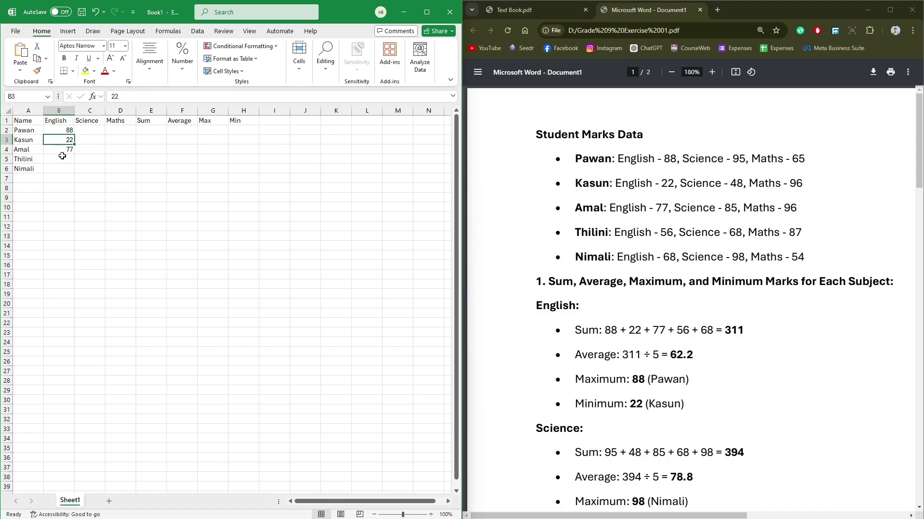
left_click(62, 162)
type("56")
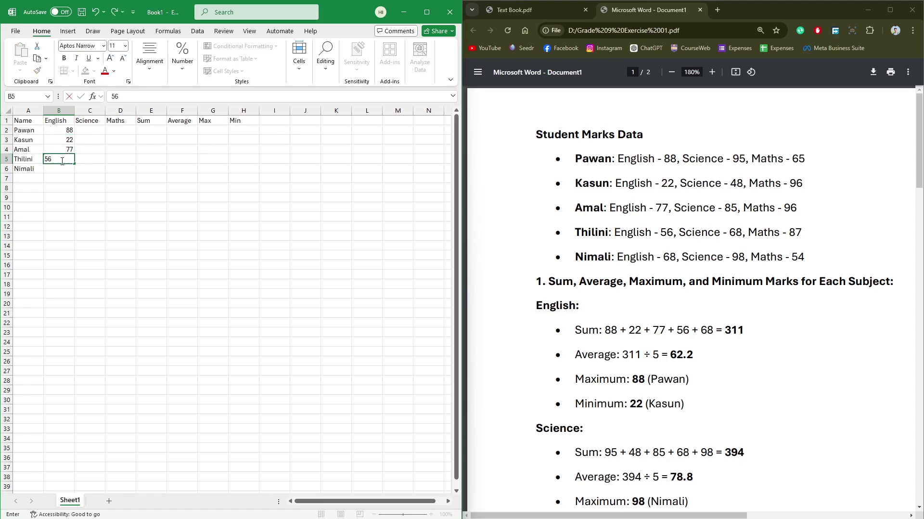
key("Return")
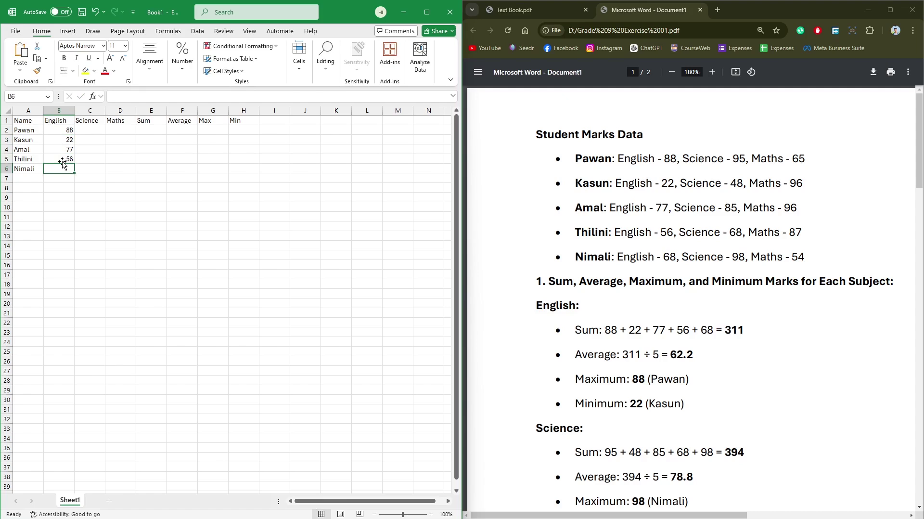
type("68")
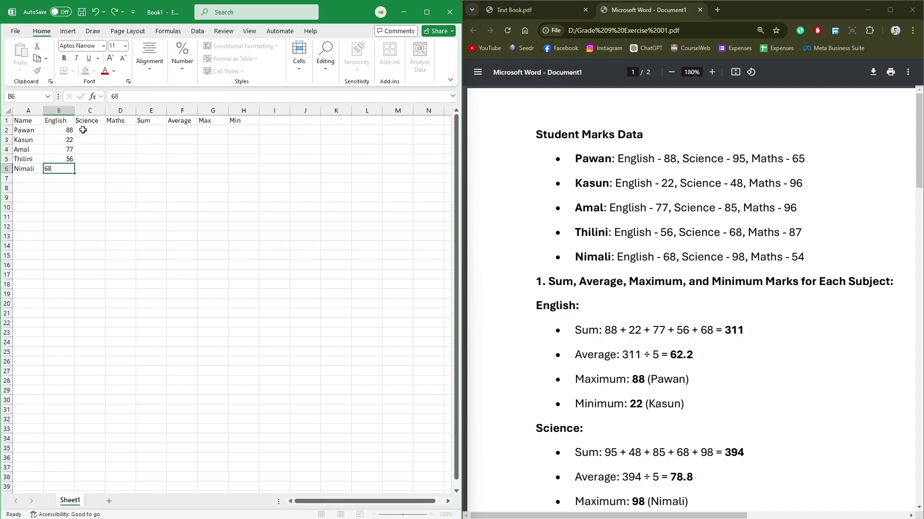
left_click(83, 130)
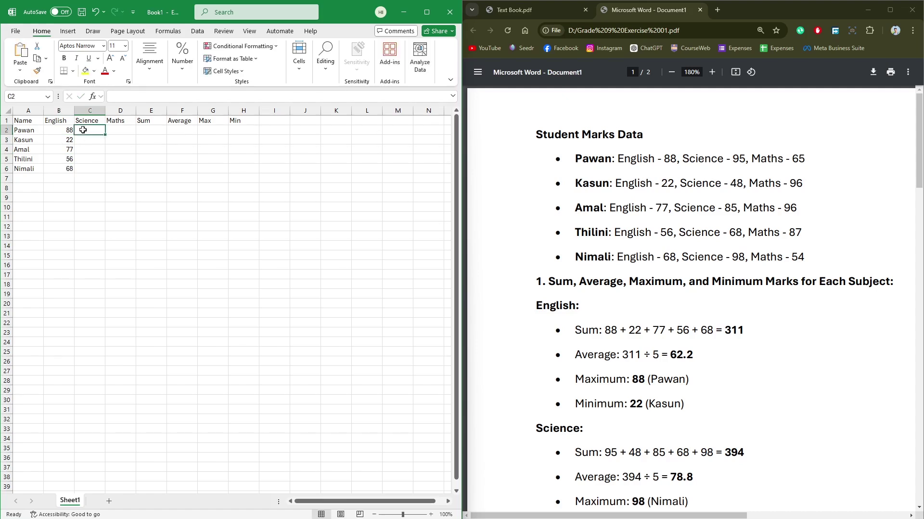
Step: Enter Science marks 95, 48, 85, 68, 98 in C2:C6
type("95")
key("Return")
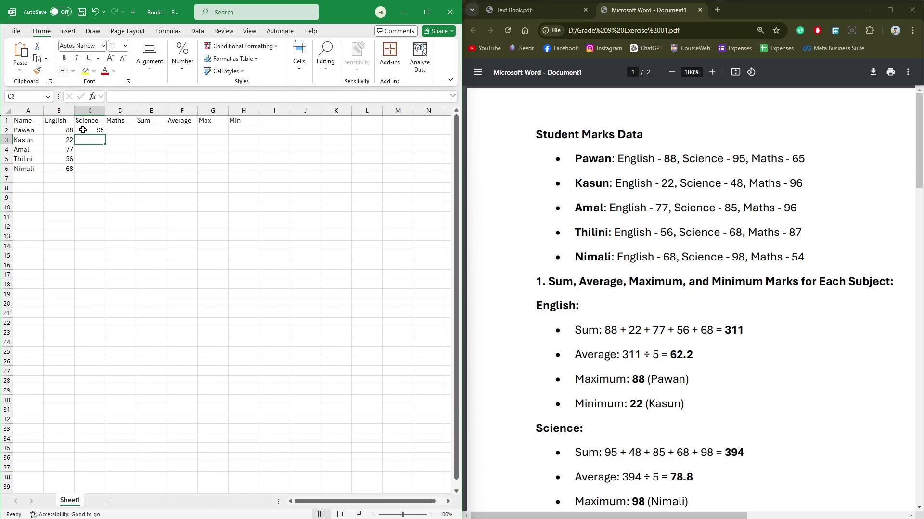
type("48")
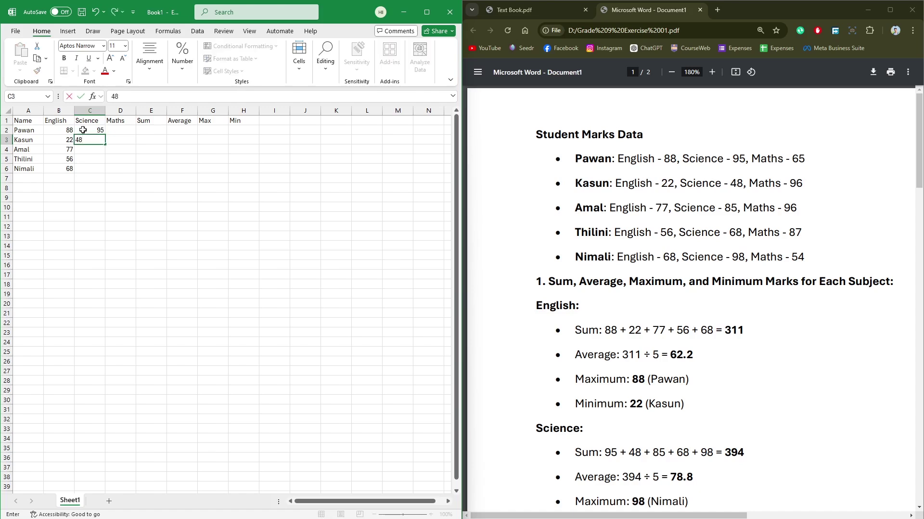
key("Return")
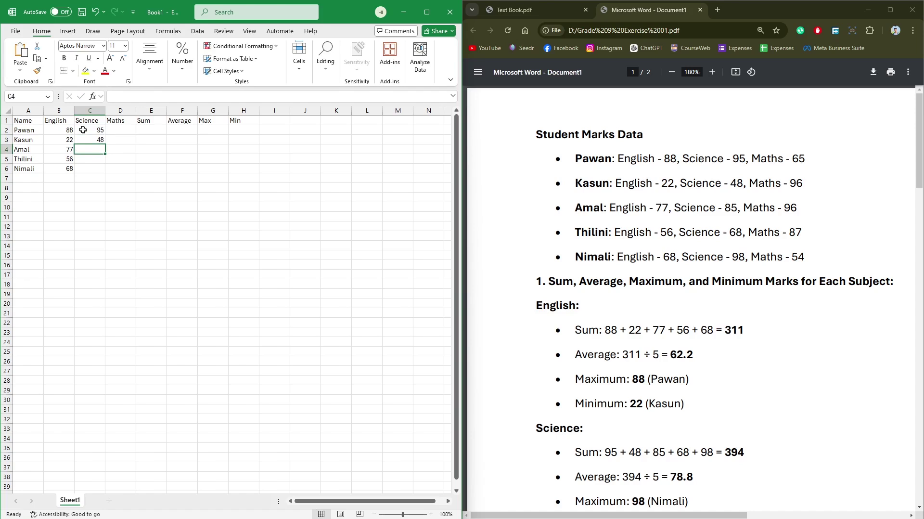
type("85")
key("Return")
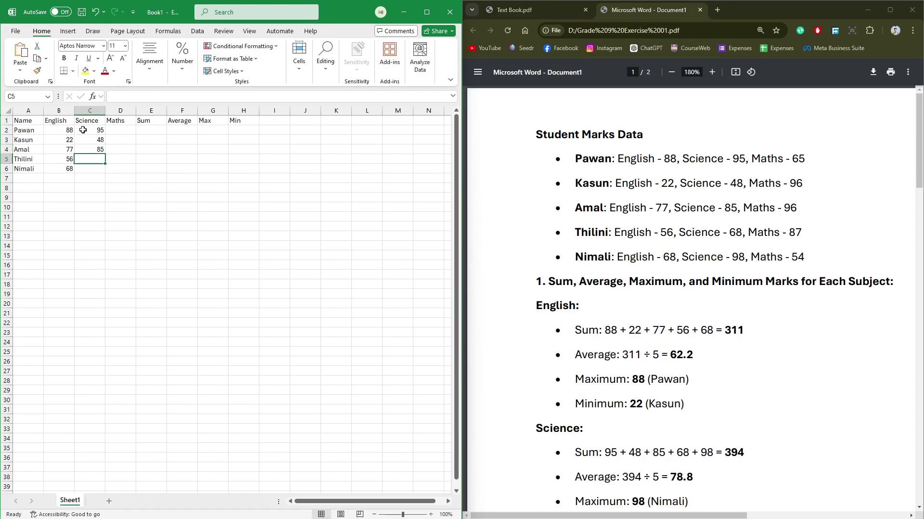
type("68")
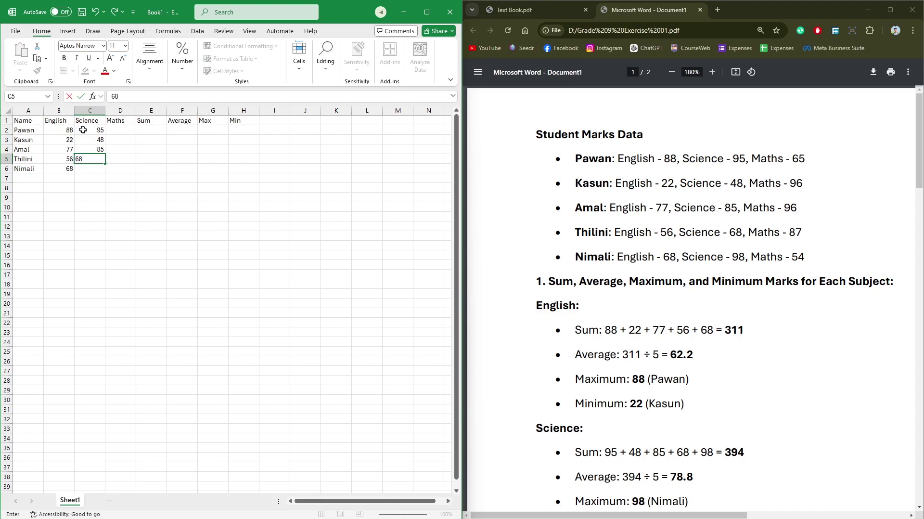
key("Return")
type("98")
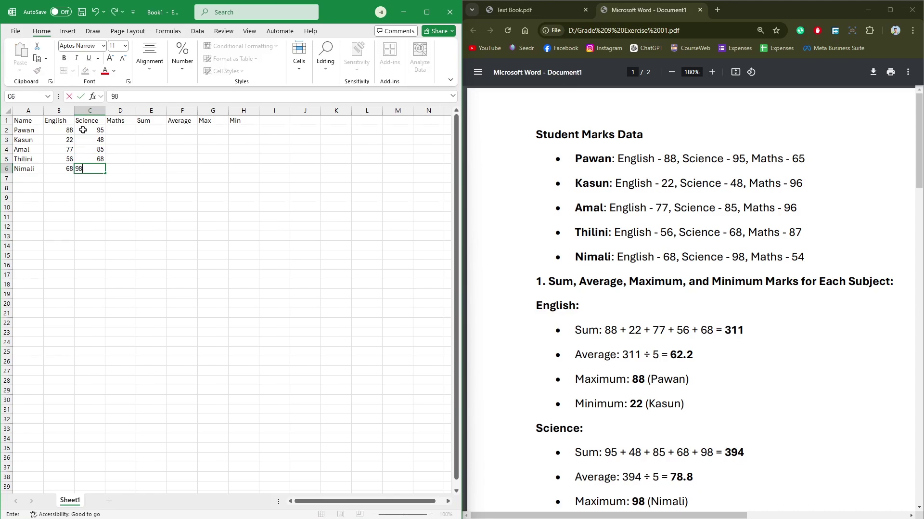
left_click(117, 128)
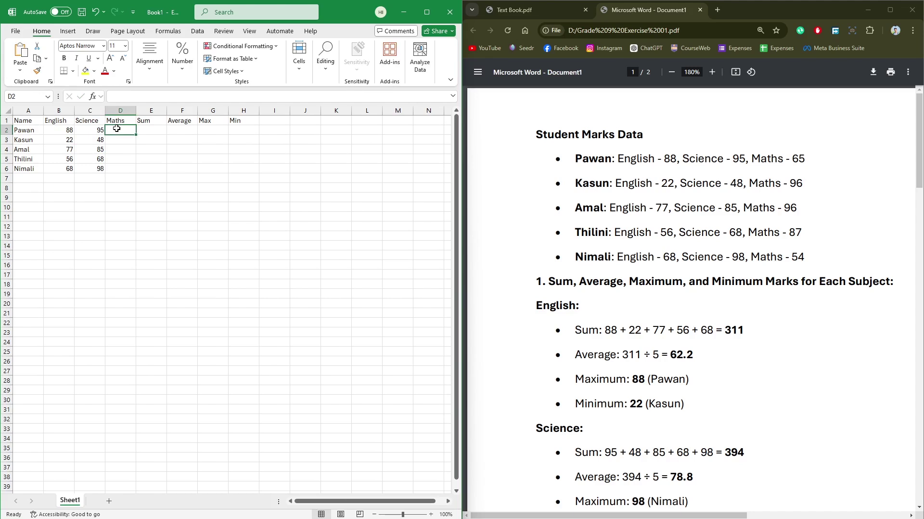
Step: Enter Maths marks 95, 96, 96, 87, 54 in D2:D6
type("95")
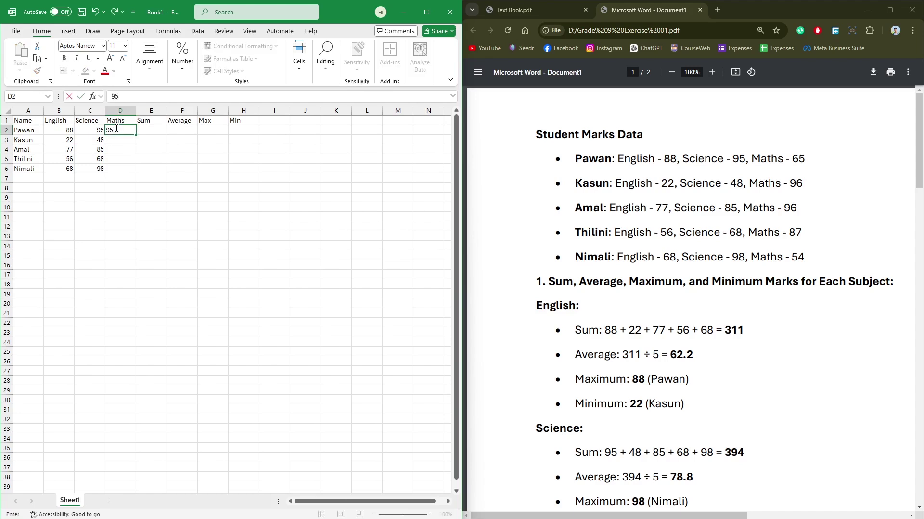
key("Return")
type("96")
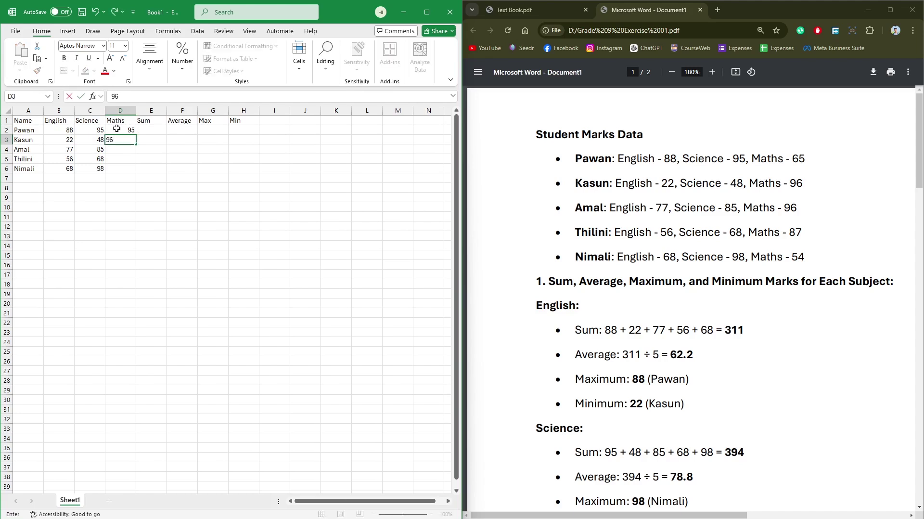
key("Return")
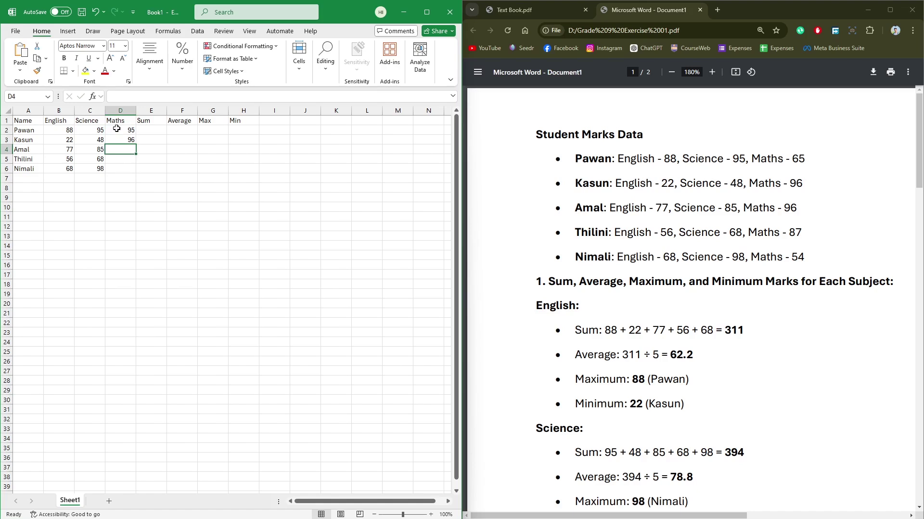
type("96")
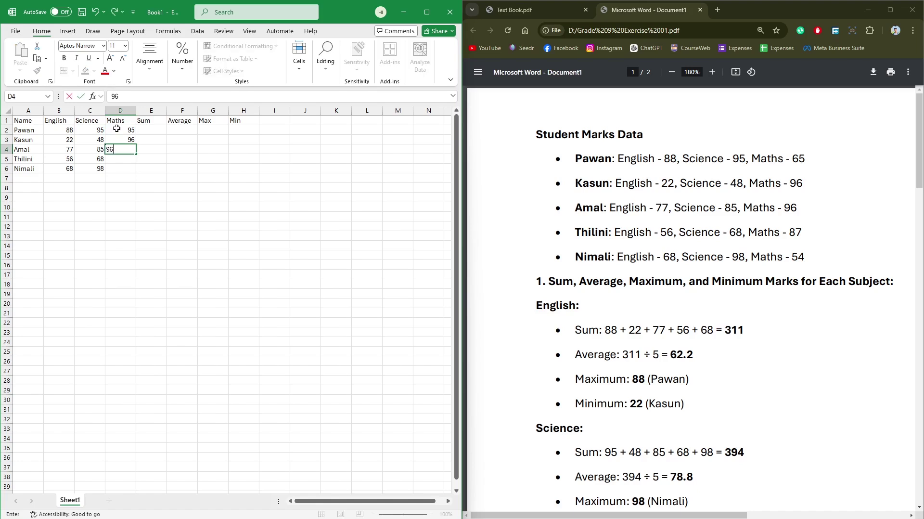
key("Return")
type("87")
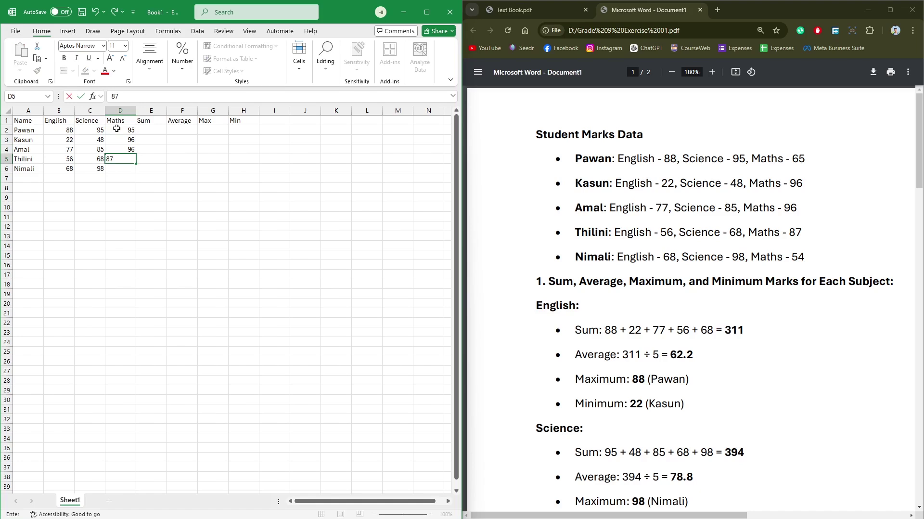
key("Return")
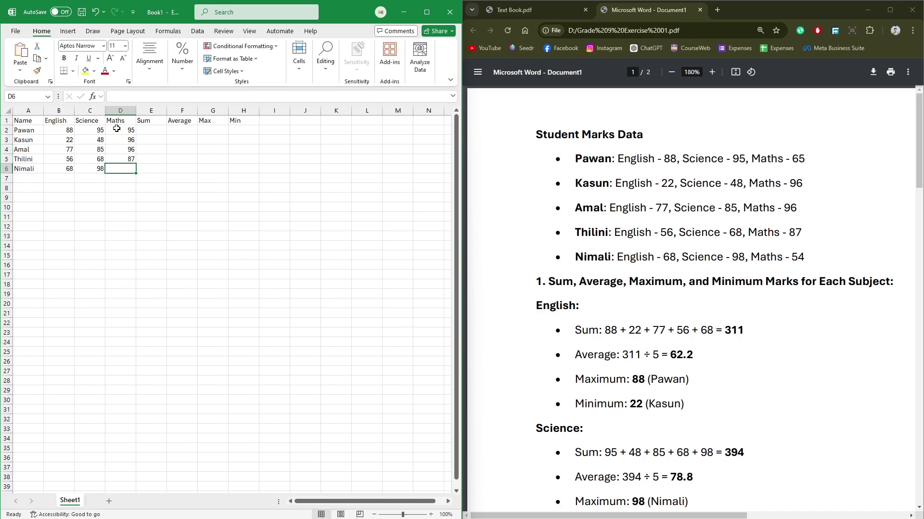
type("54")
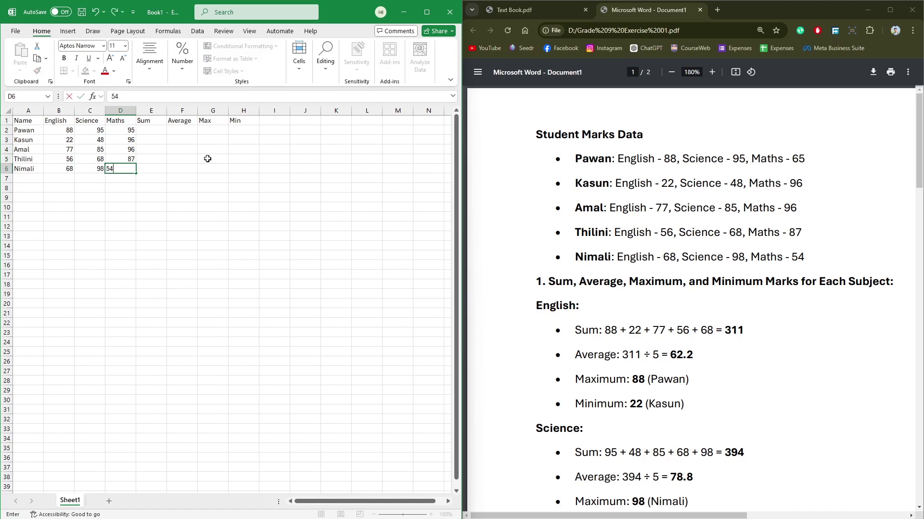
left_click(206, 159)
Step: Minimize the Chrome PDF window, maximize Excel and select cell E2
left_click(890, 9)
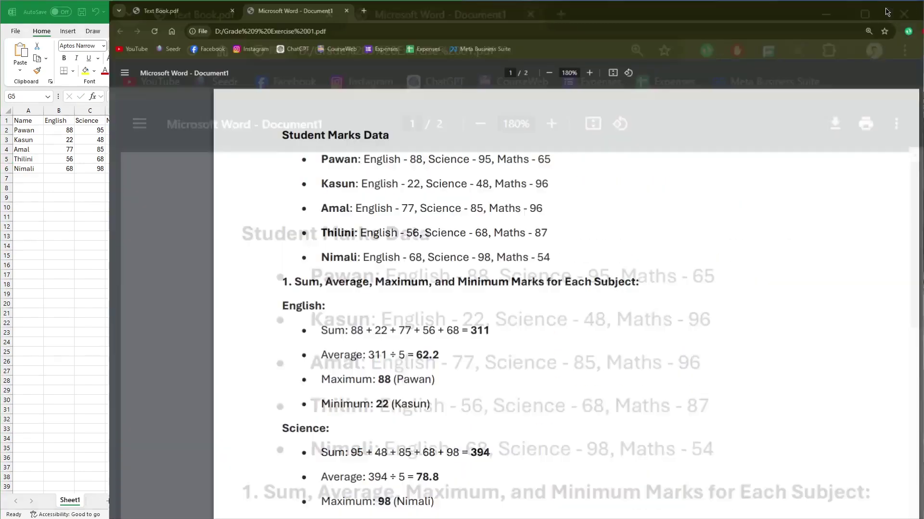
left_click(890, 9)
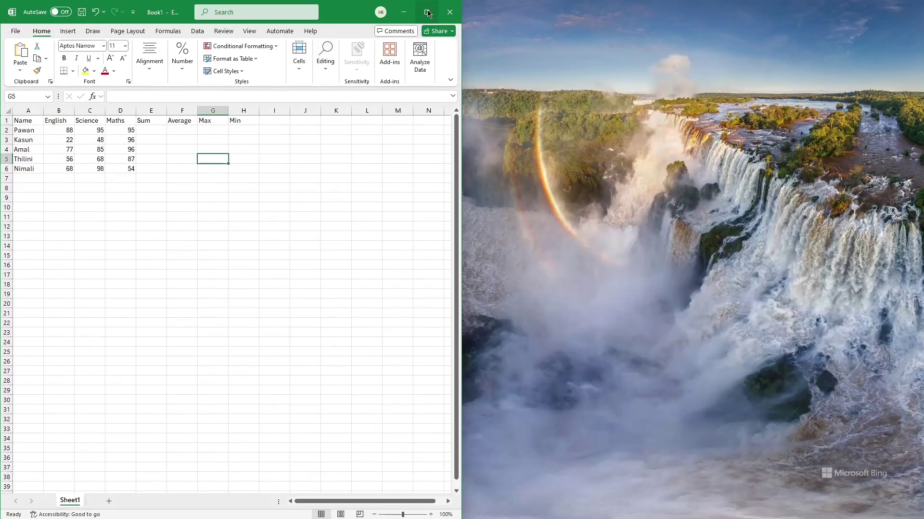
left_click(427, 12)
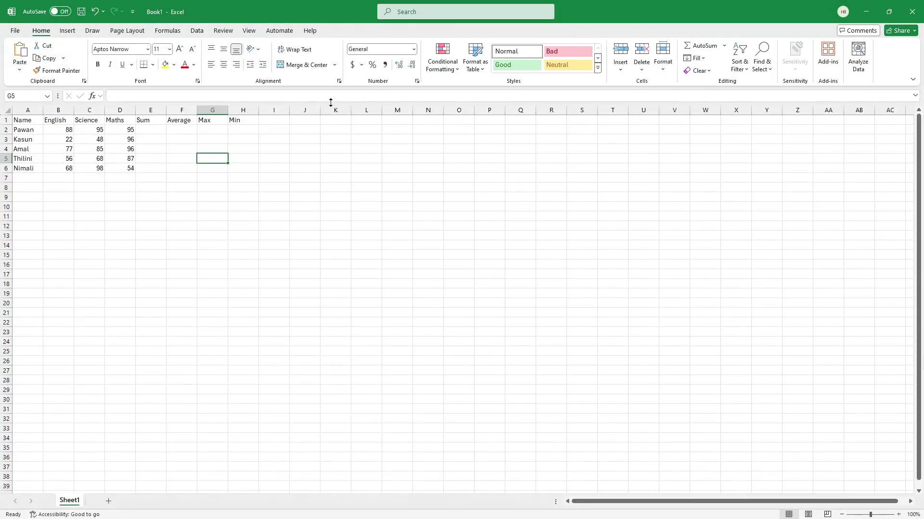
left_click(159, 131)
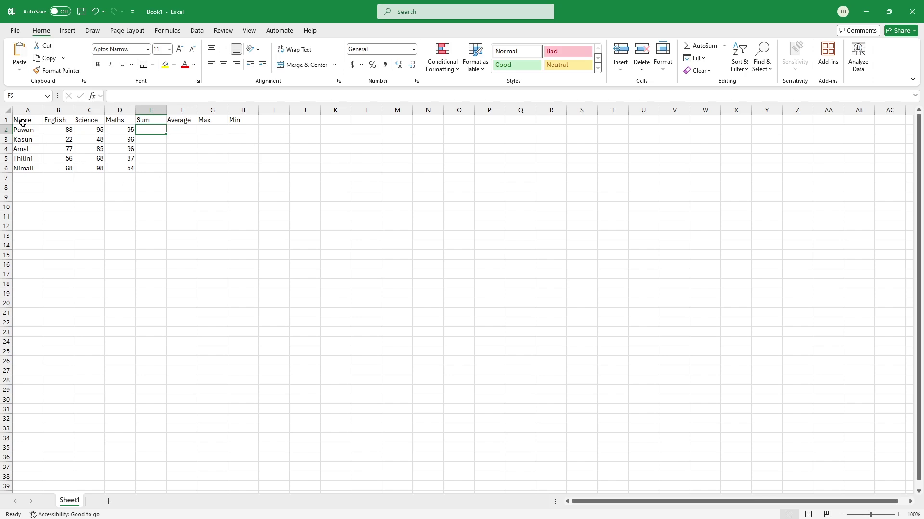
Step: Set the marks table A1:H6 to 20-point text, trying 18 point first
left_click_drag(23, 122, 244, 171)
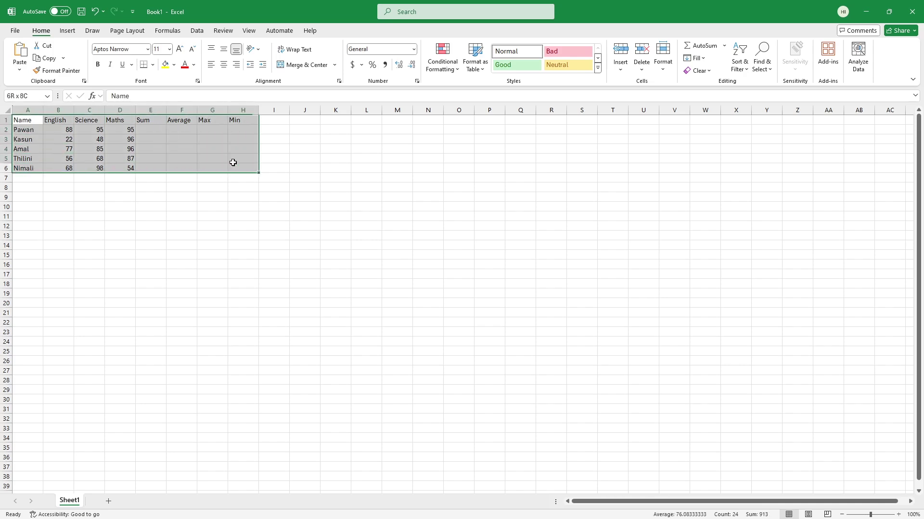
left_click(170, 49)
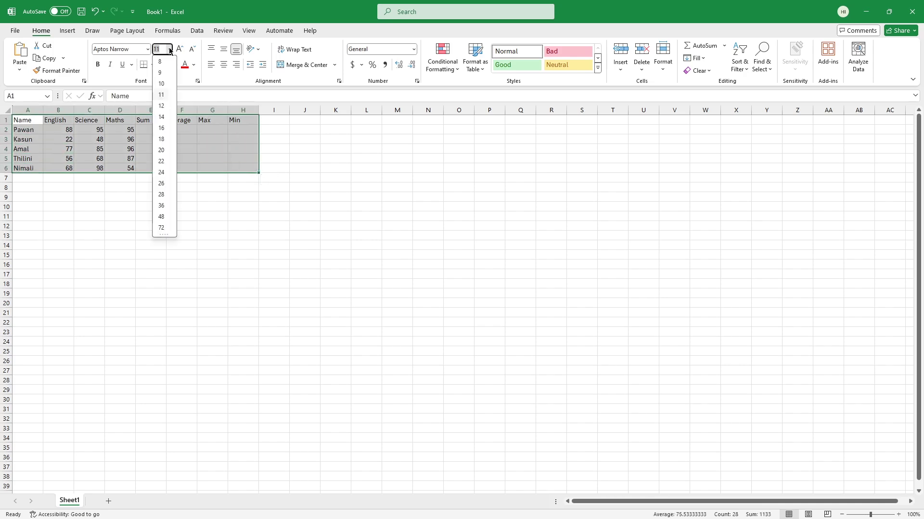
left_click(161, 139)
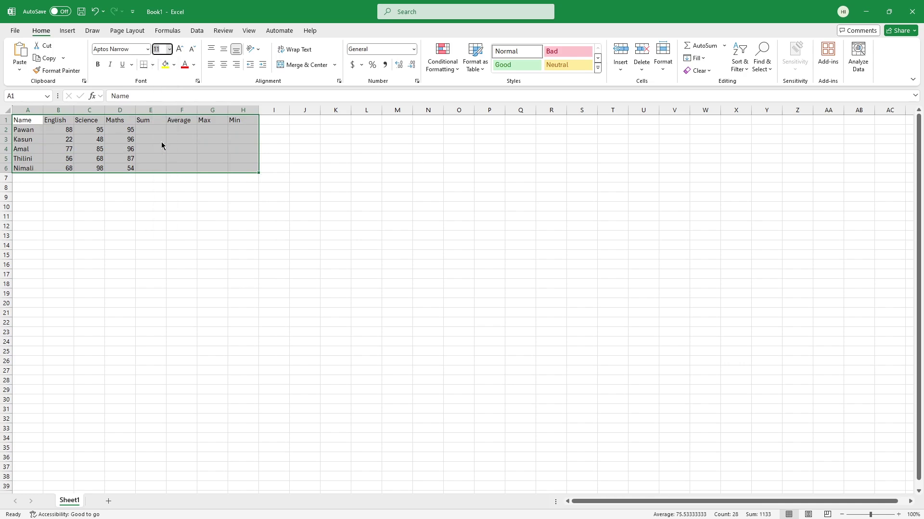
left_click(170, 50)
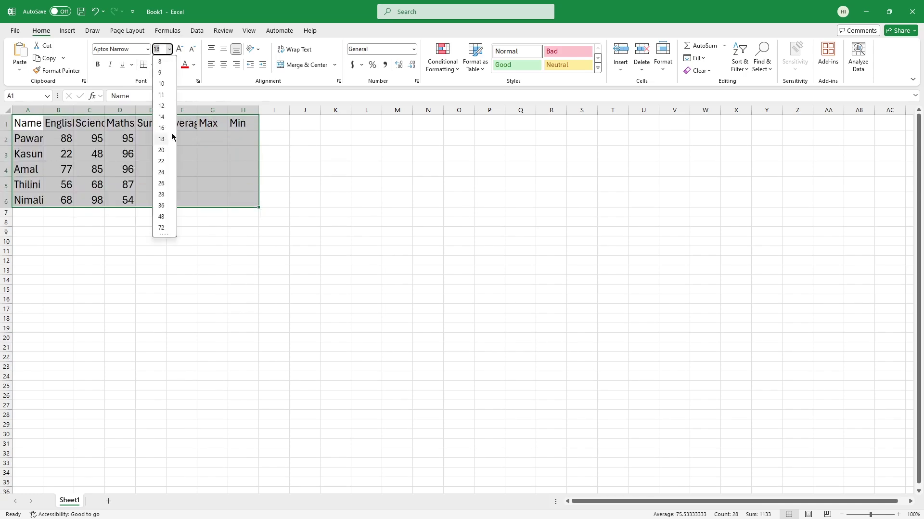
left_click(160, 151)
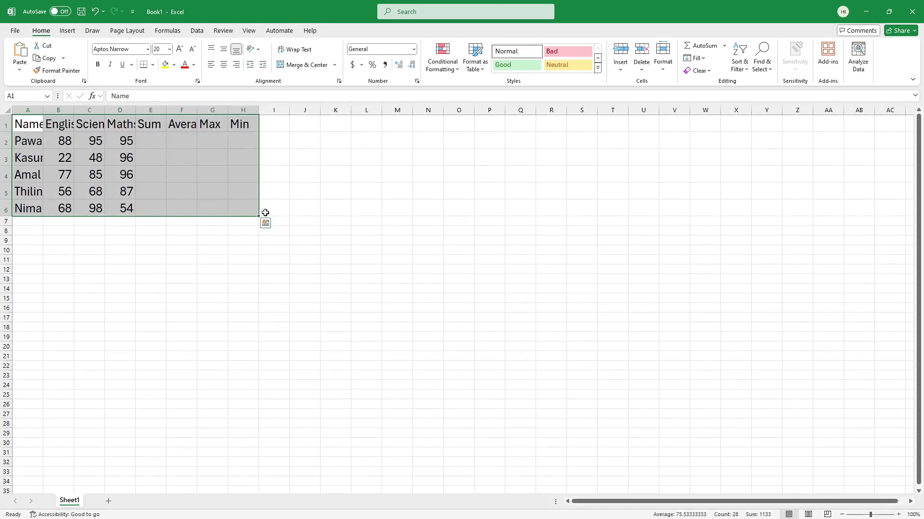
left_click(294, 207)
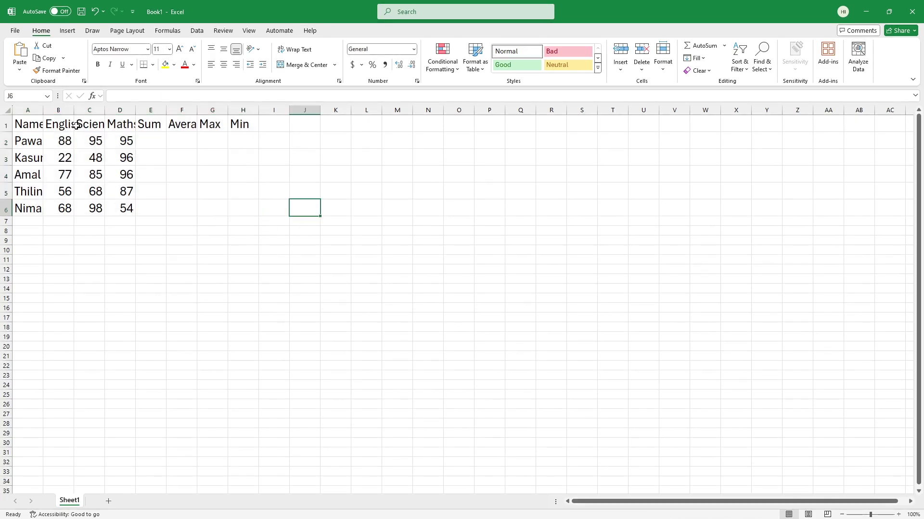
Step: Widen columns A and B, then AutoFit every table column so all names and headers show
left_click(32, 125)
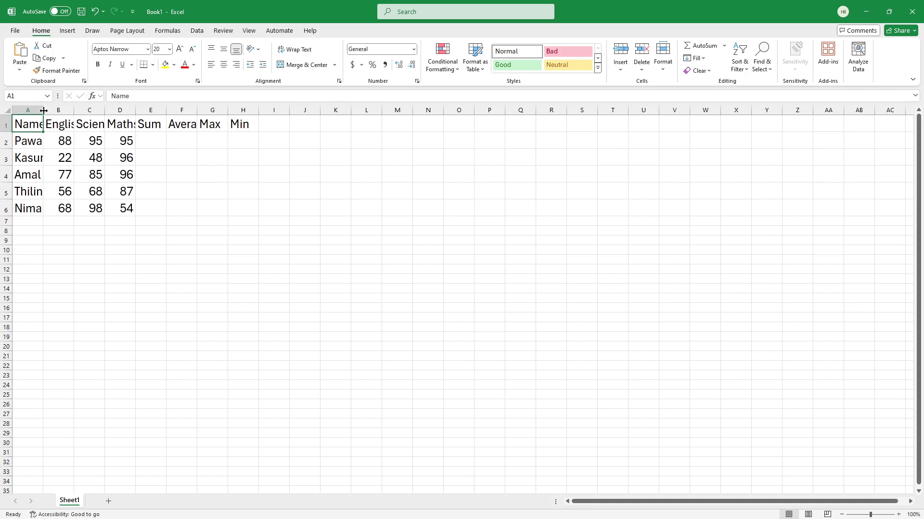
left_click_drag(44, 111, 59, 110)
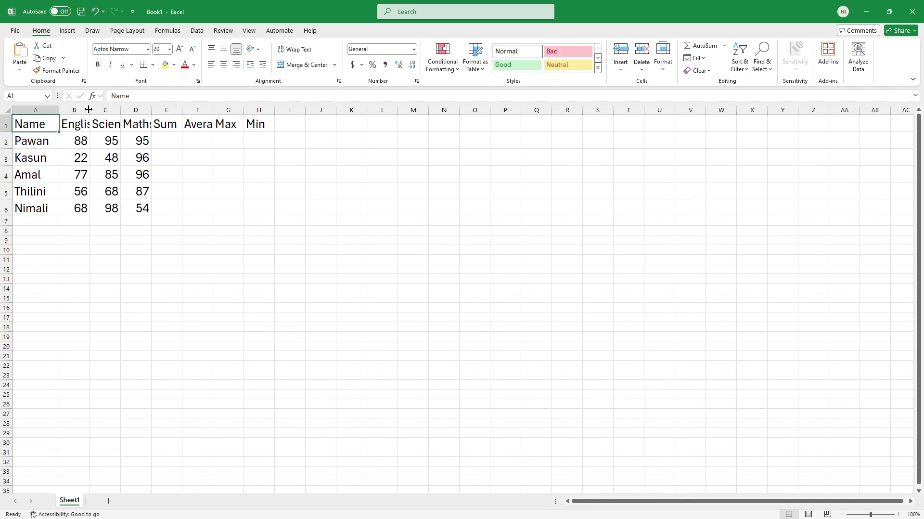
left_click_drag(88, 110, 104, 110)
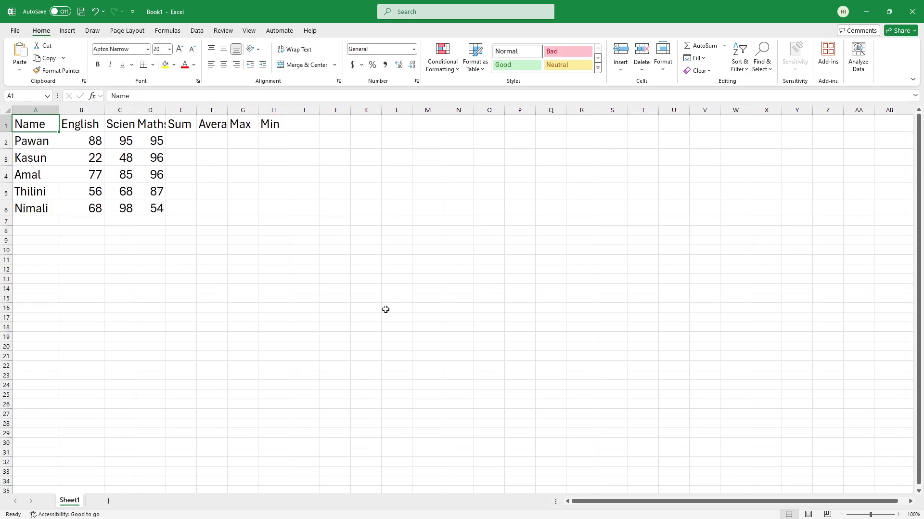
key("ctrl+a")
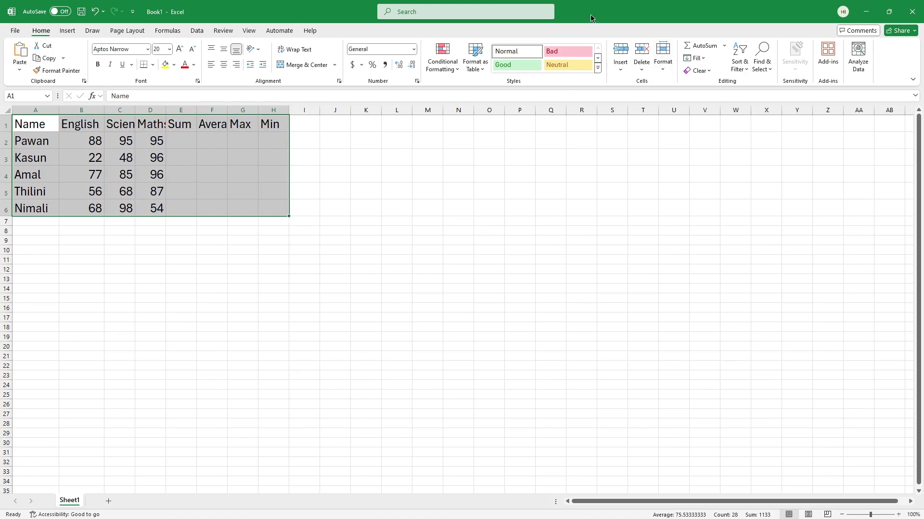
left_click(668, 68)
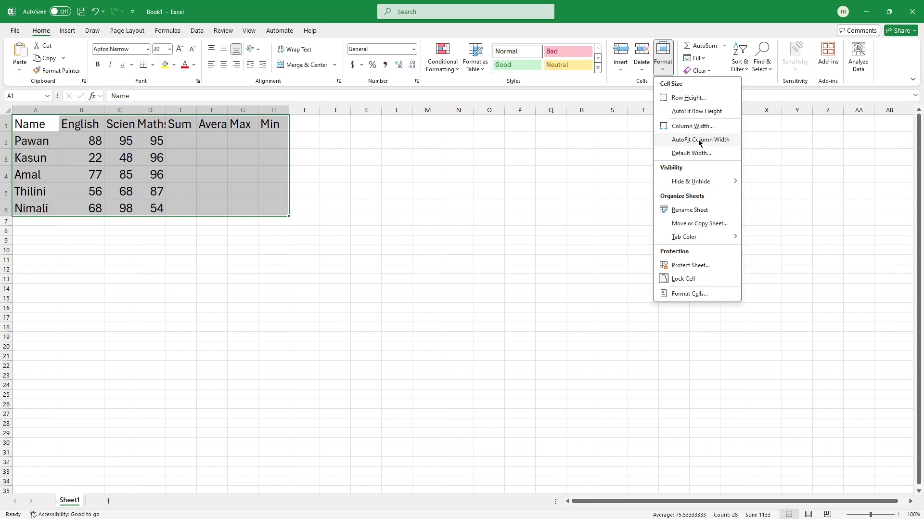
left_click(699, 140)
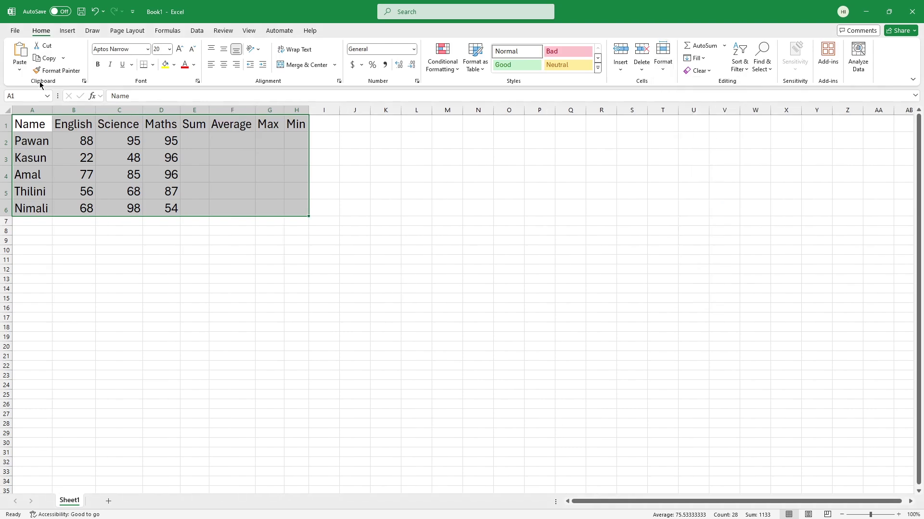
left_click(207, 260)
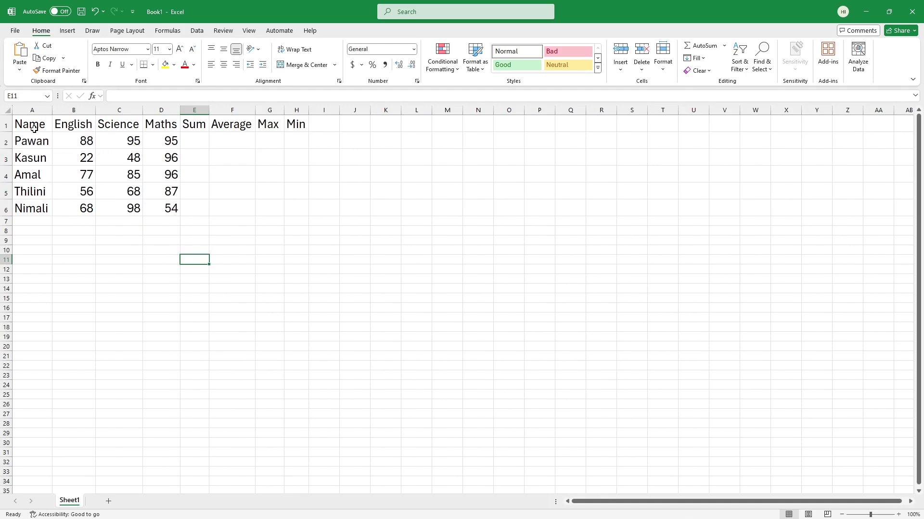
Step: Centre the marks in B2:D6, bold the header row A1:H1 and italicise the names A2:A6
left_click_drag(72, 140, 179, 208)
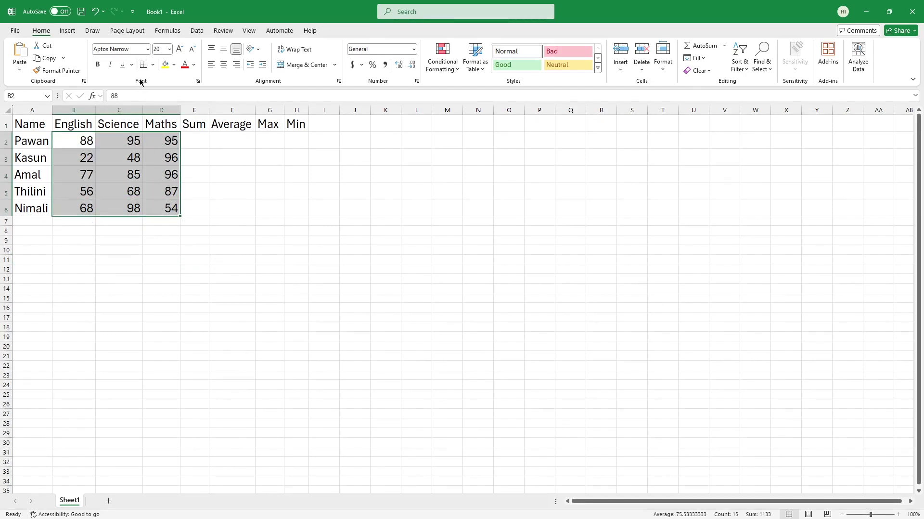
left_click(223, 66)
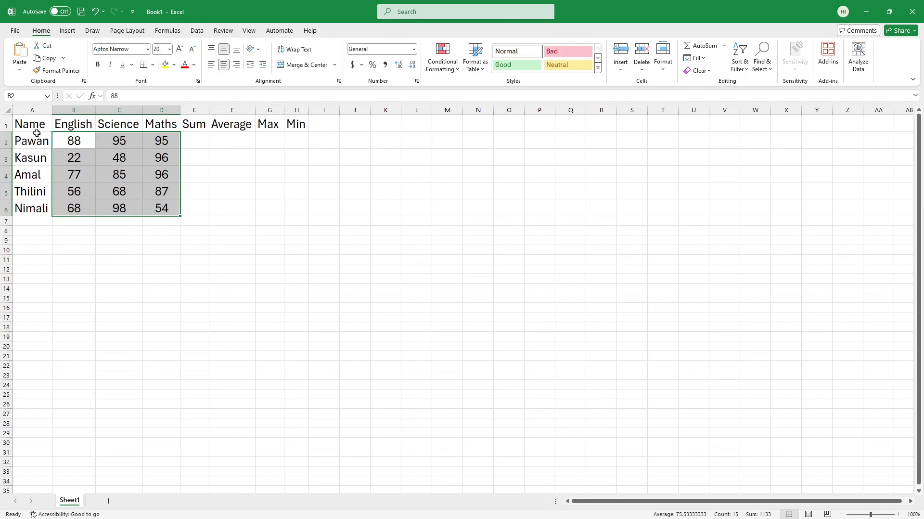
left_click_drag(36, 125, 296, 124)
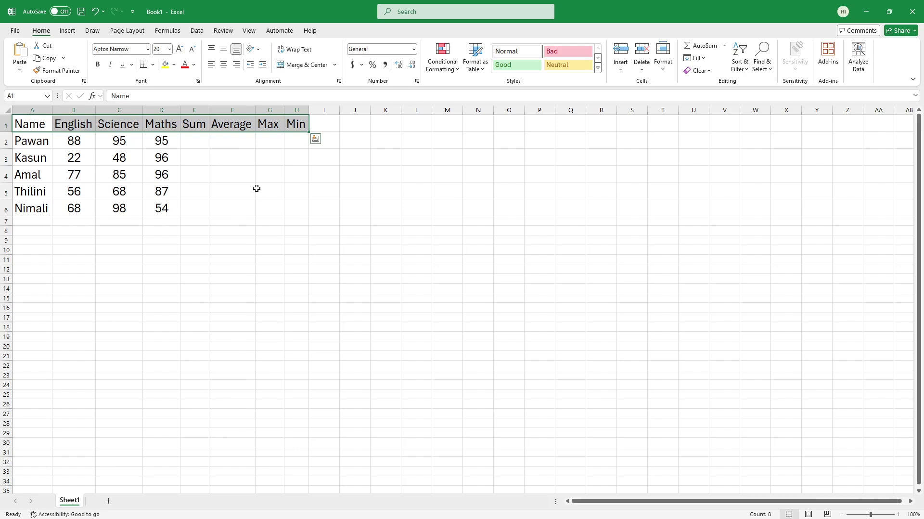
left_click(97, 64)
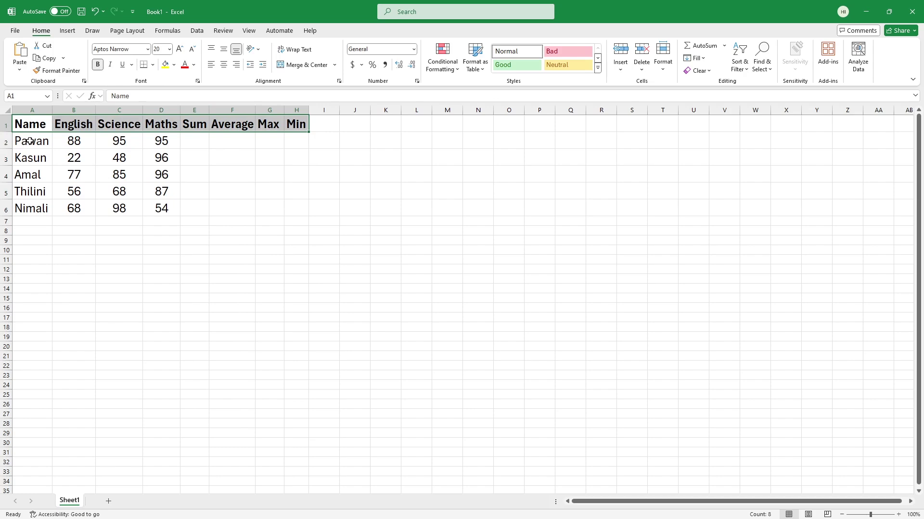
left_click_drag(29, 141, 30, 203)
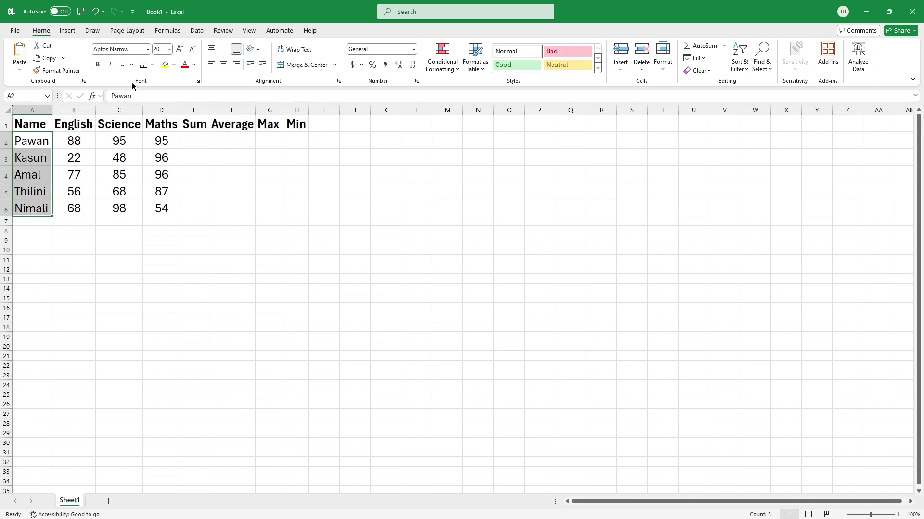
left_click(110, 66)
left_click(214, 202)
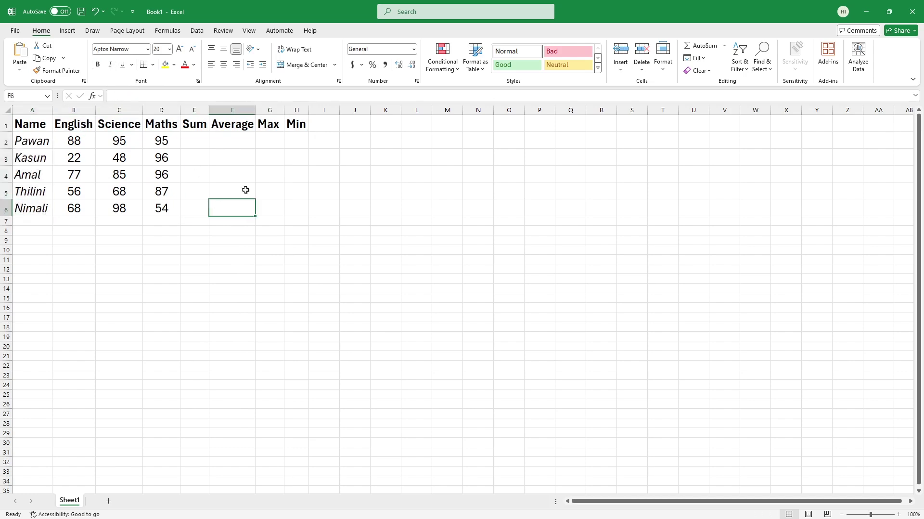
left_click_drag(46, 126, 298, 209)
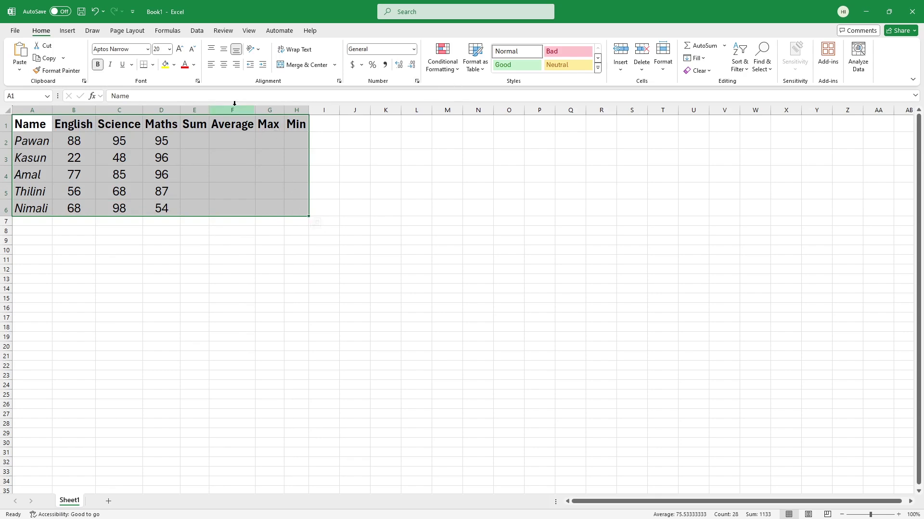
Step: Apply All Borders to every cell of the marks table A1:H6
left_click(153, 66)
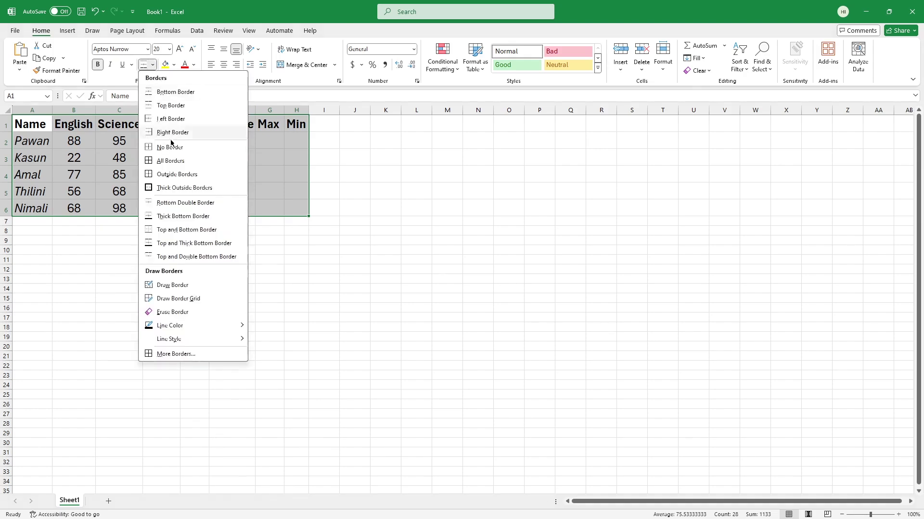
left_click(170, 160)
left_click(406, 234)
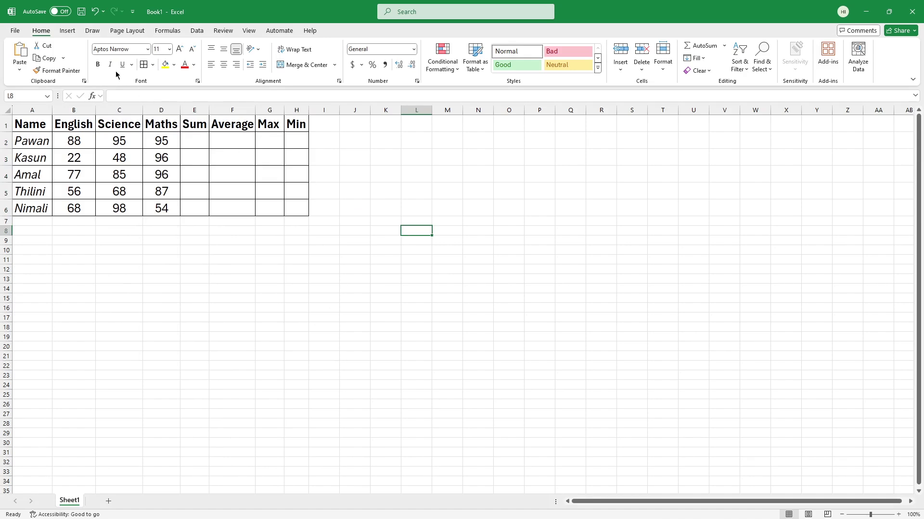
left_click(288, 308)
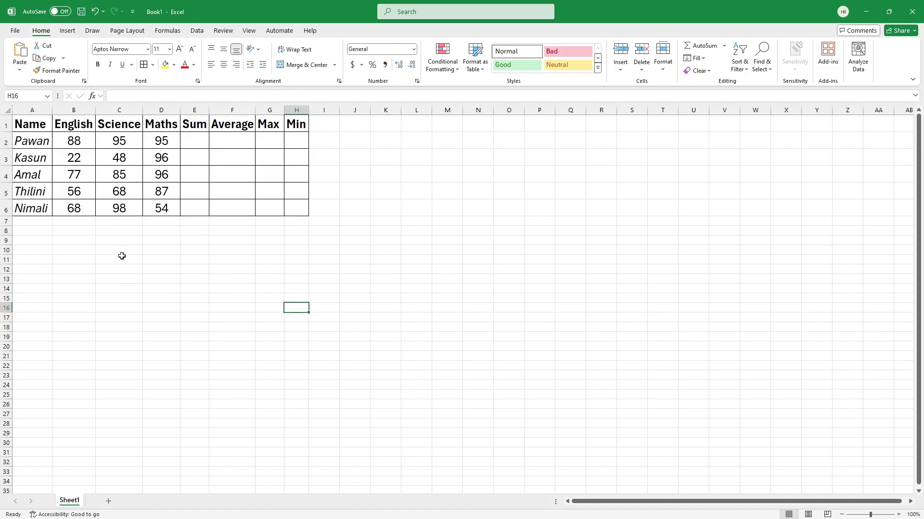
left_click(199, 141)
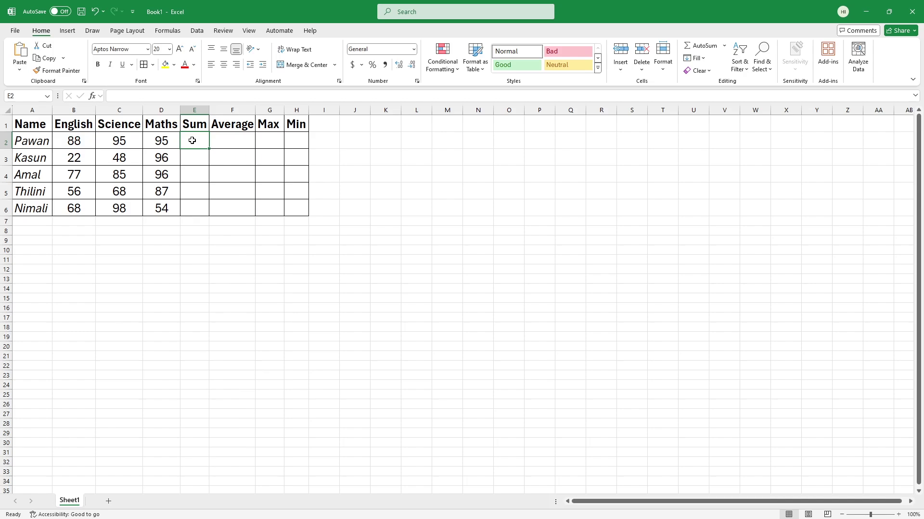
Step: Enter =SUM(B2:D2) in E2 to total the first student's marks, giving 278
left_click(193, 96)
left_click(193, 137)
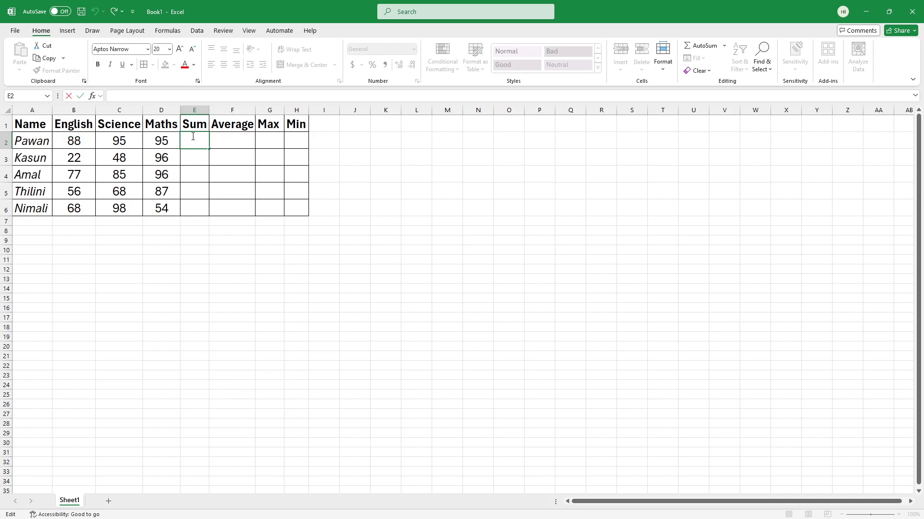
type("=")
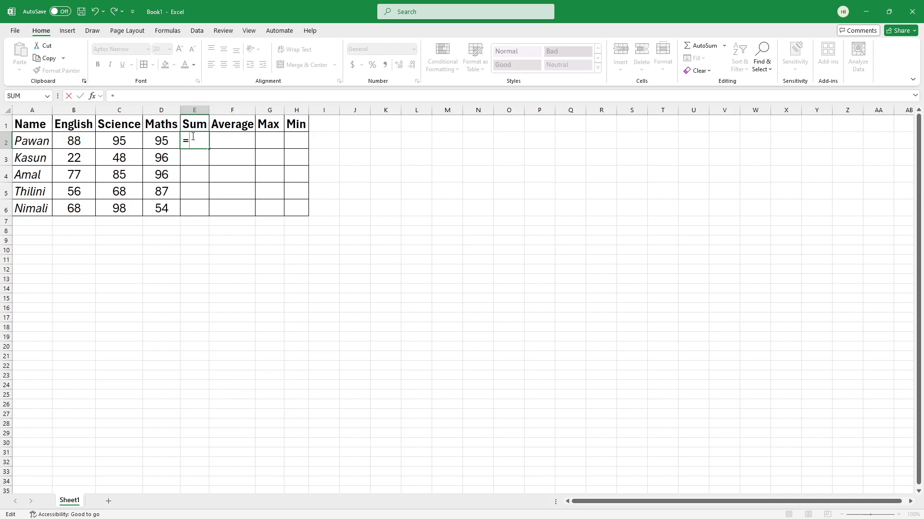
type("su")
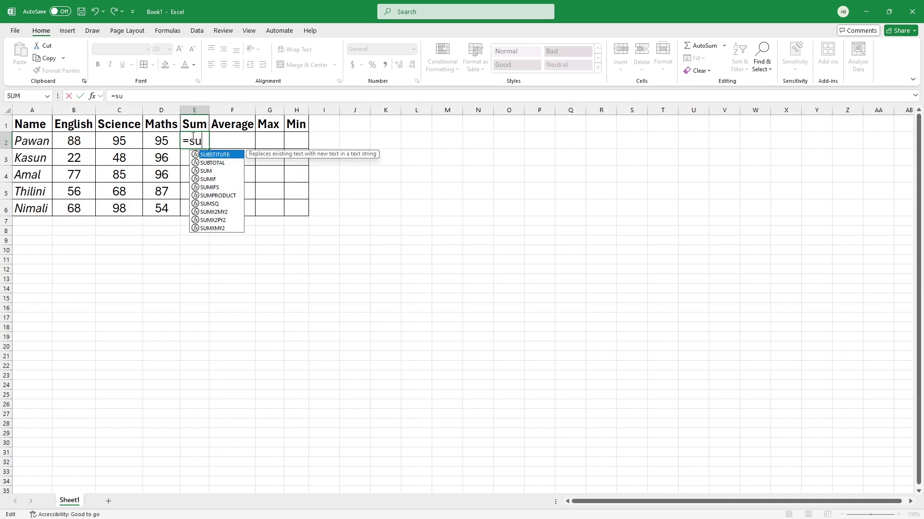
type("m")
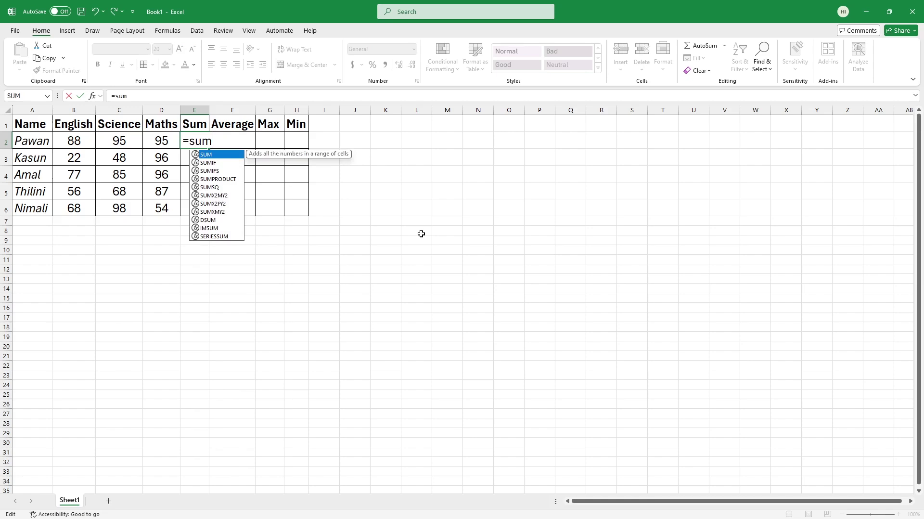
type("(")
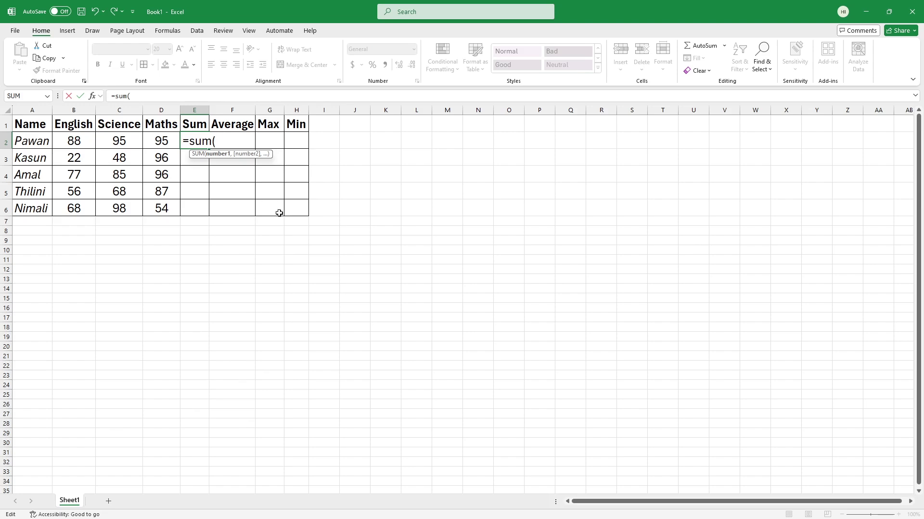
type("b2:")
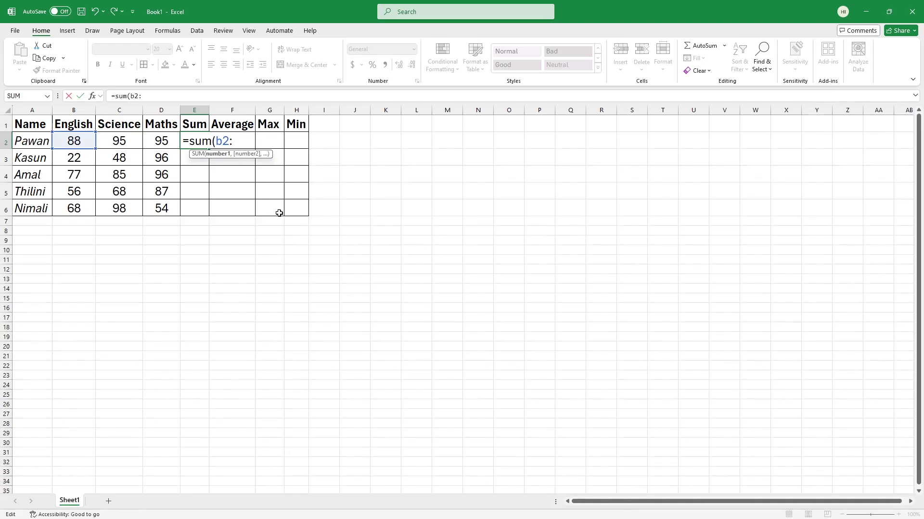
type("d2")
key("BackSpace")
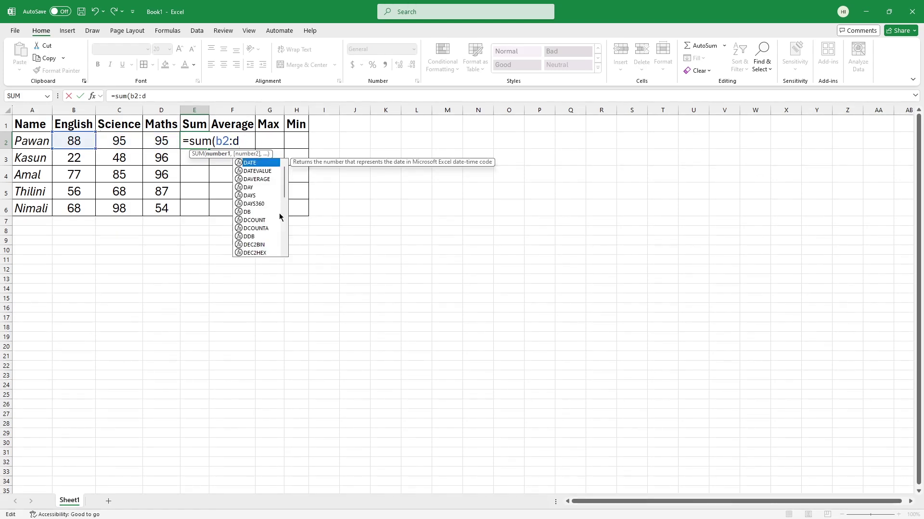
key("BackSpace")
key("BackSpace")
key("BackSpace")
key("BackSpace")
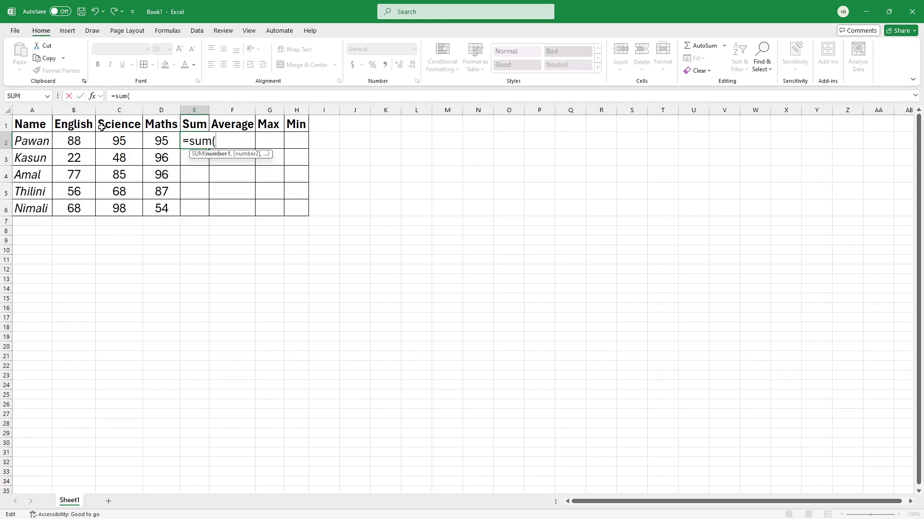
left_click_drag(70, 140, 159, 141)
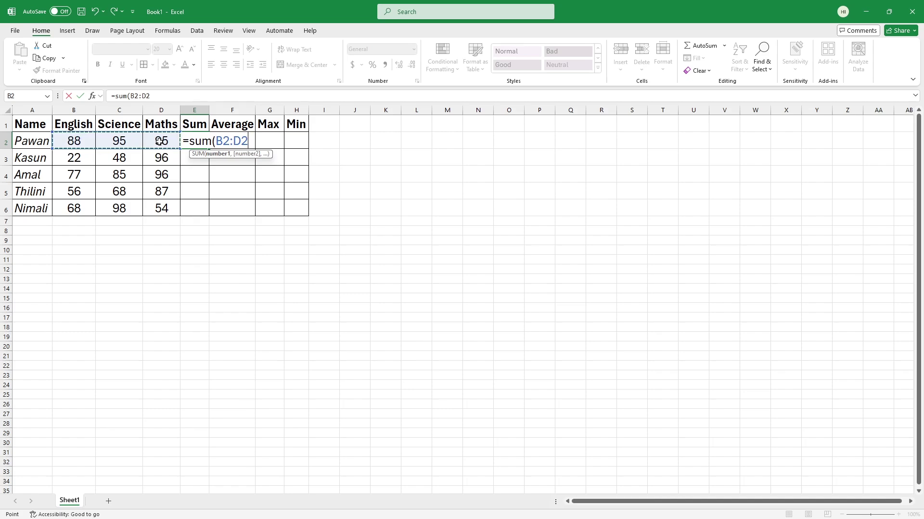
type(")")
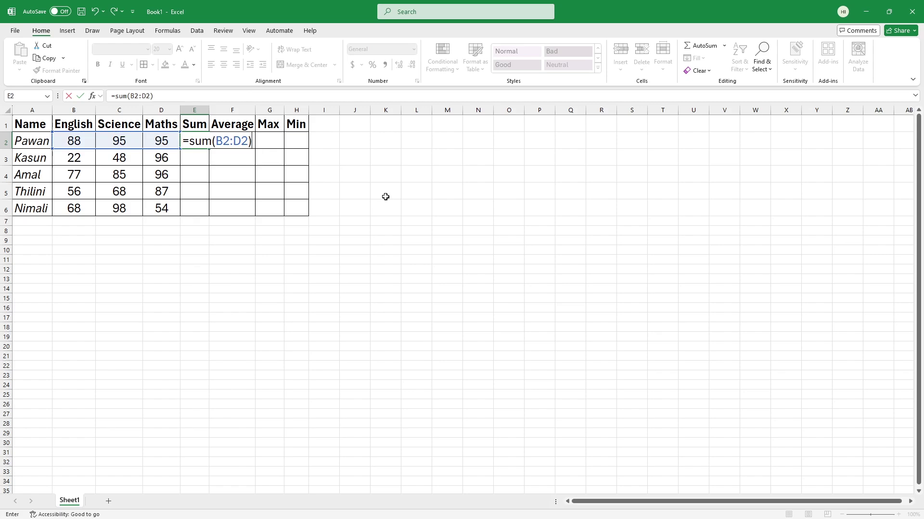
key("Return")
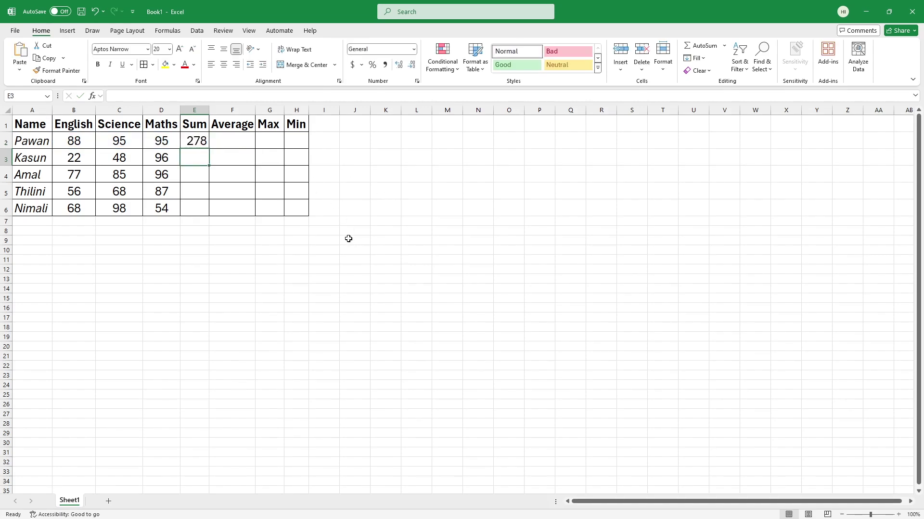
key("super")
Step: Launch Calculator and start adding 88 + 95 + 95 to verify the first total
type("cal")
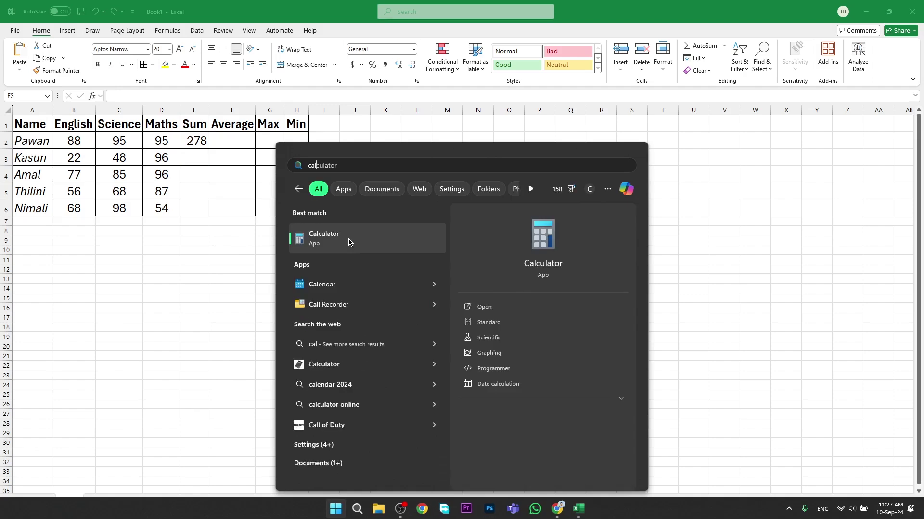
left_click(350, 239)
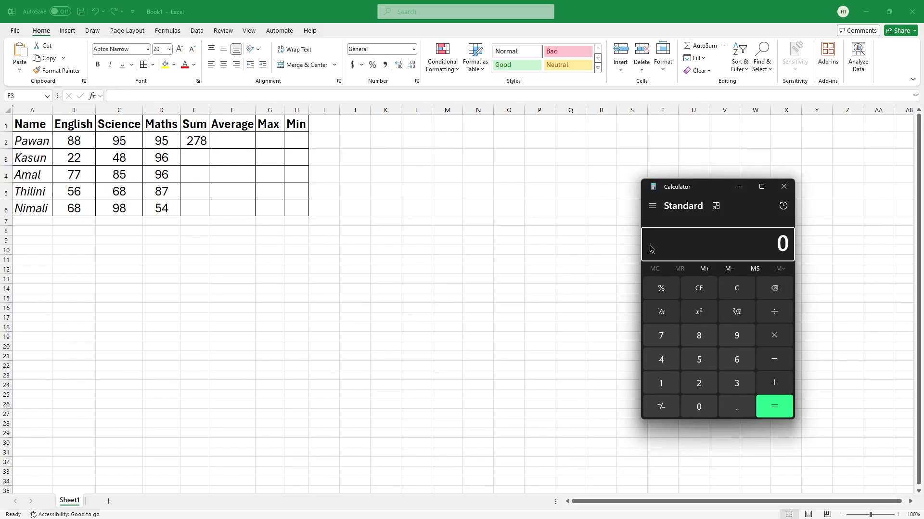
type("88")
type("9")
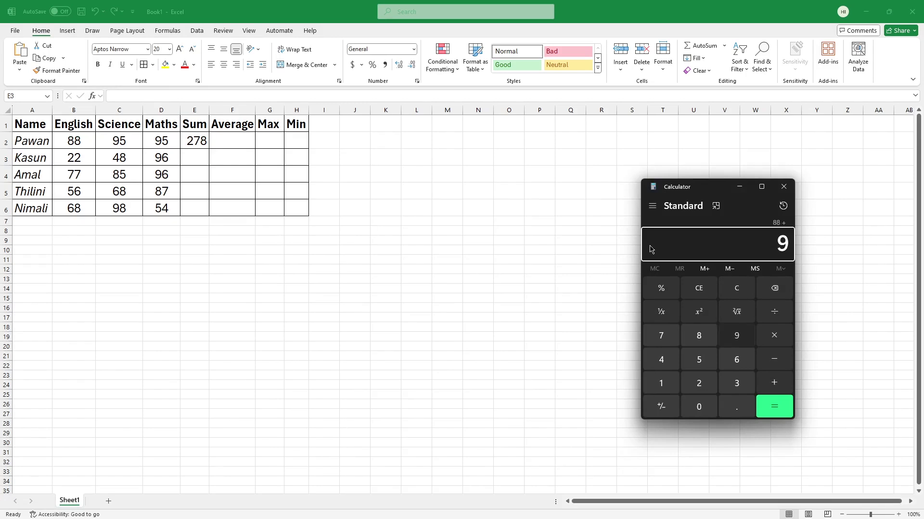
type("5+95+")
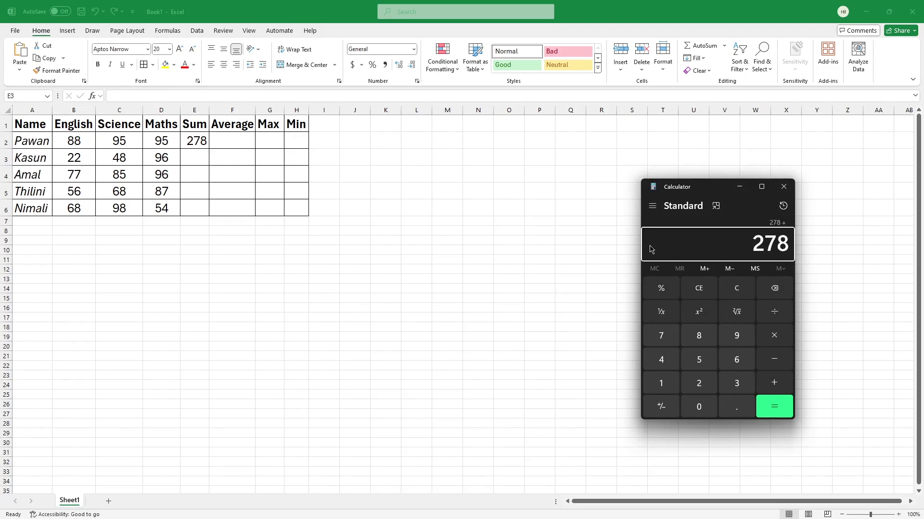
Step: Close Calculator and review the SUM formula in E2 against the empty cells below
left_click(784, 187)
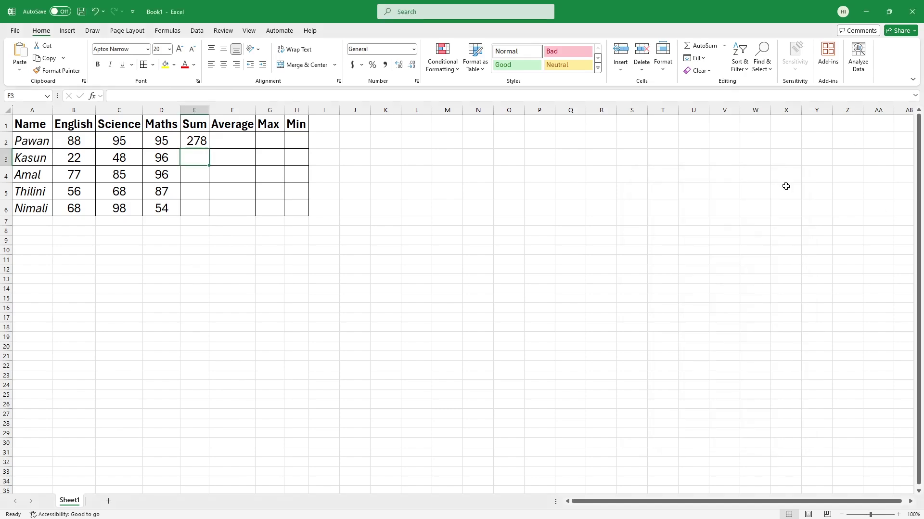
left_click(191, 142)
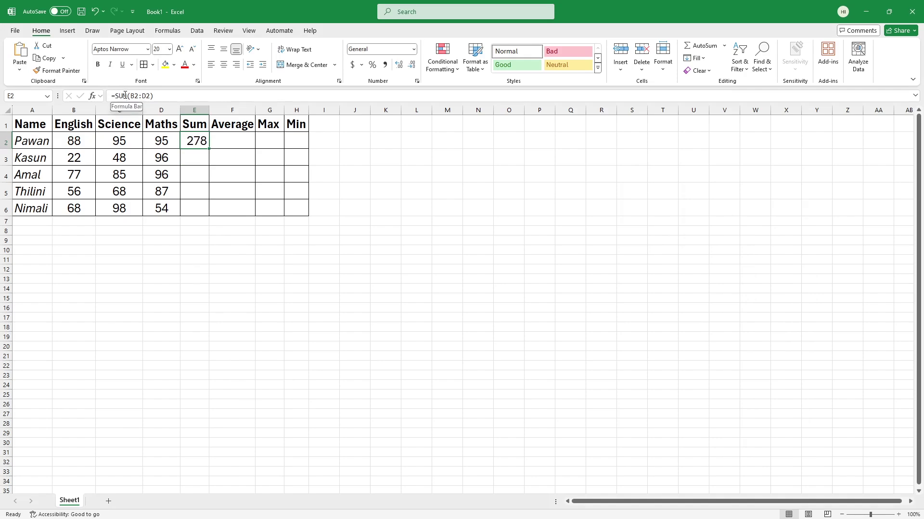
left_click(194, 159)
left_click(194, 171)
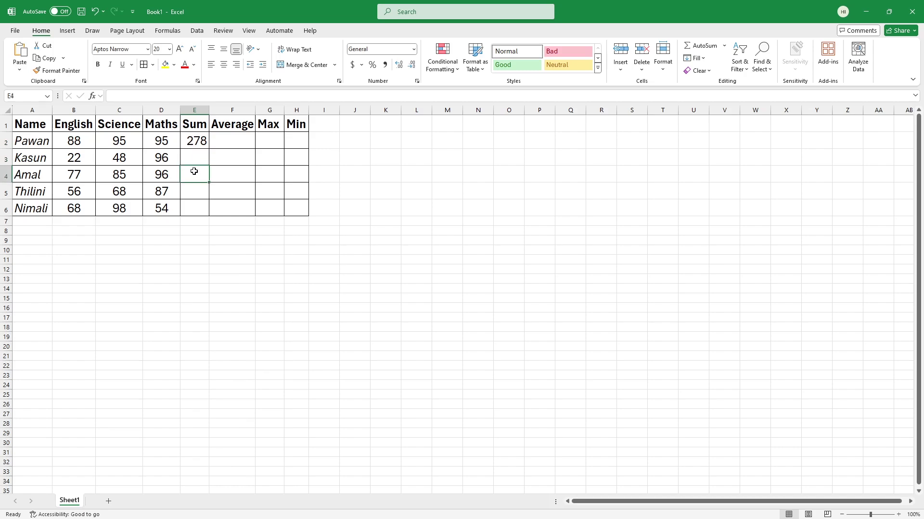
left_click(194, 142)
left_click(196, 158)
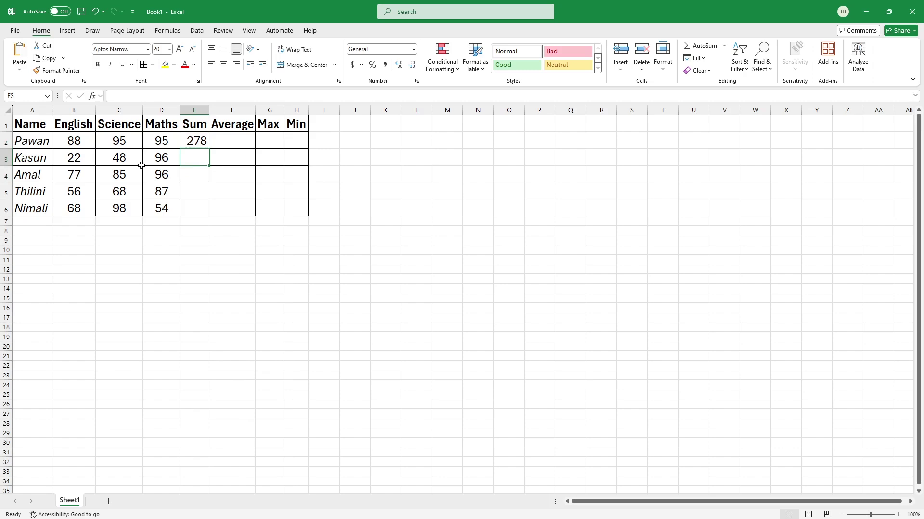
left_click(200, 176)
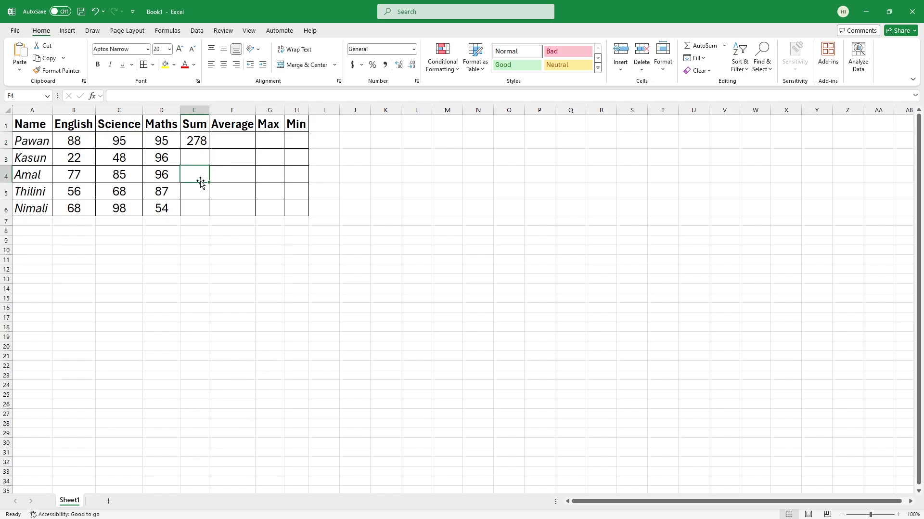
left_click(191, 143)
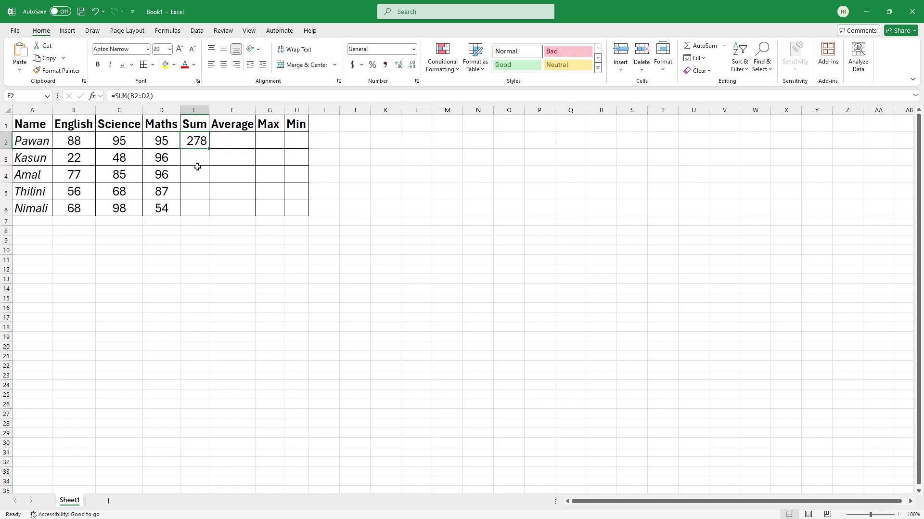
Step: Fill the SUM formula down to E6 and check the copied formulas in E3 and E4
left_click_drag(209, 148, 204, 209)
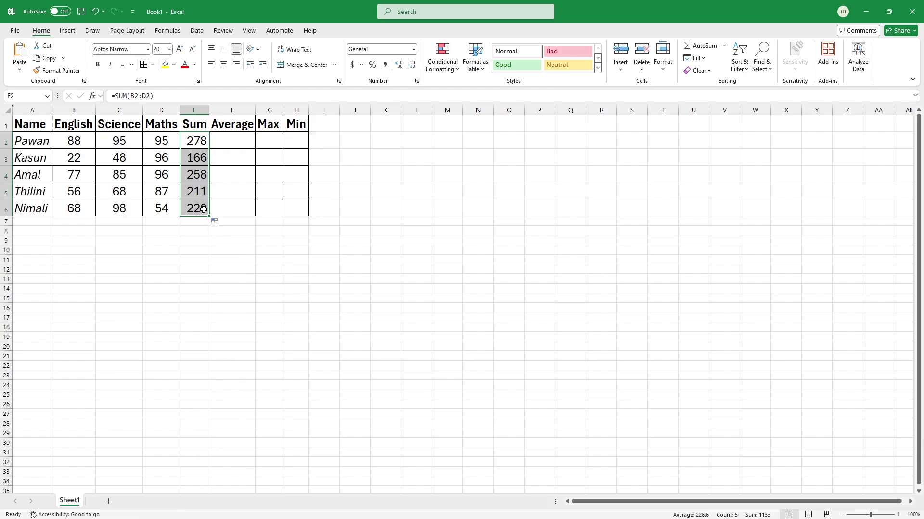
left_click(252, 239)
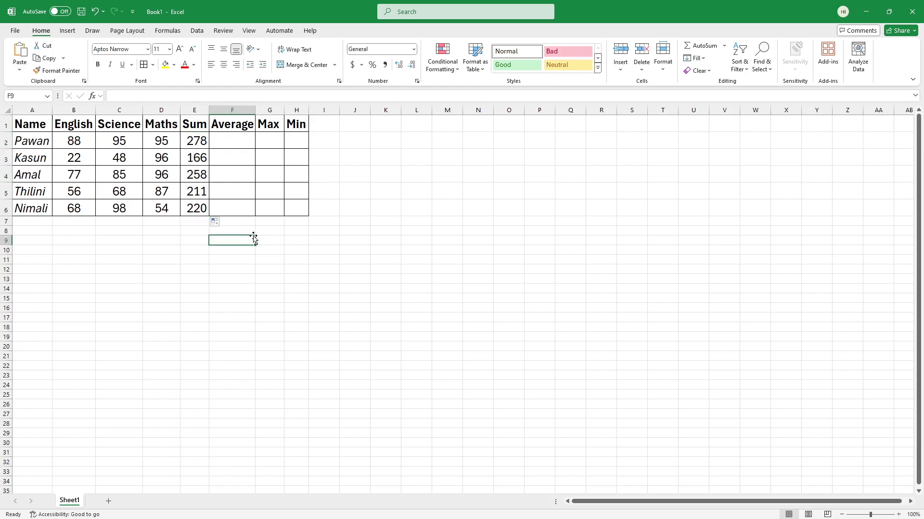
left_click(193, 240)
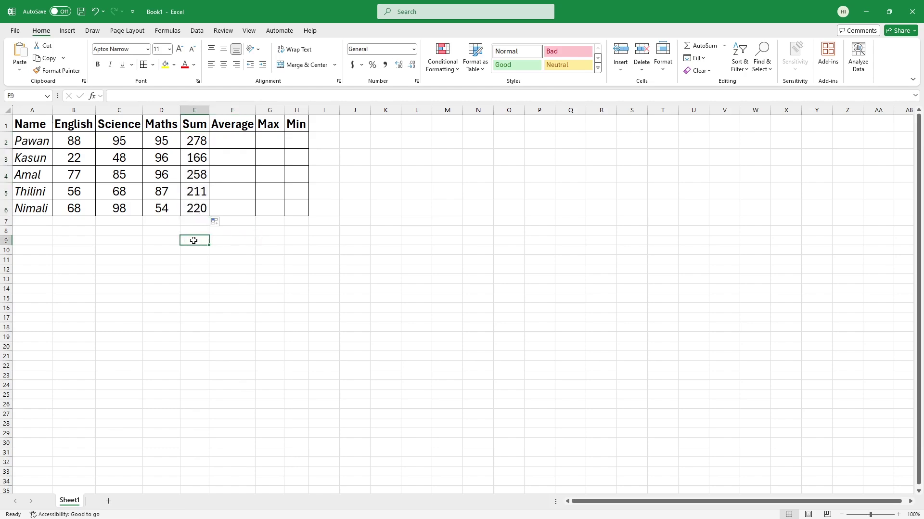
left_click(191, 157)
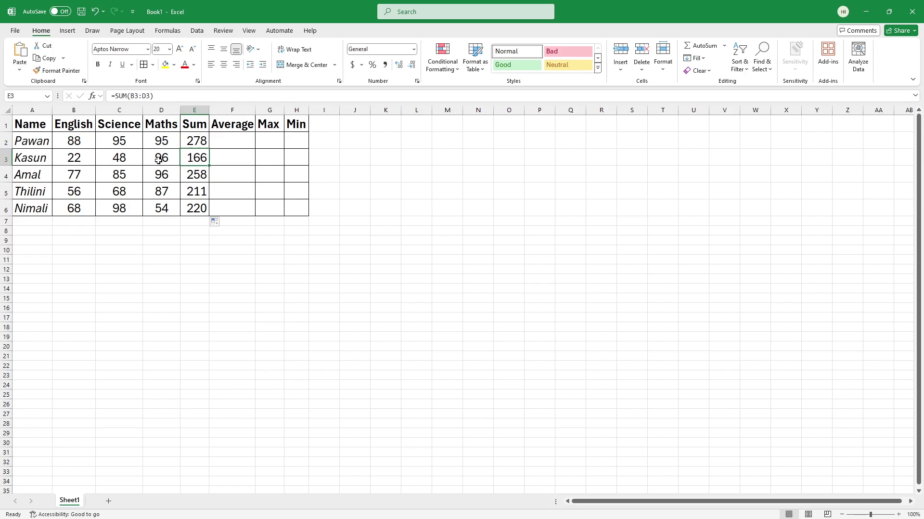
left_click(191, 175)
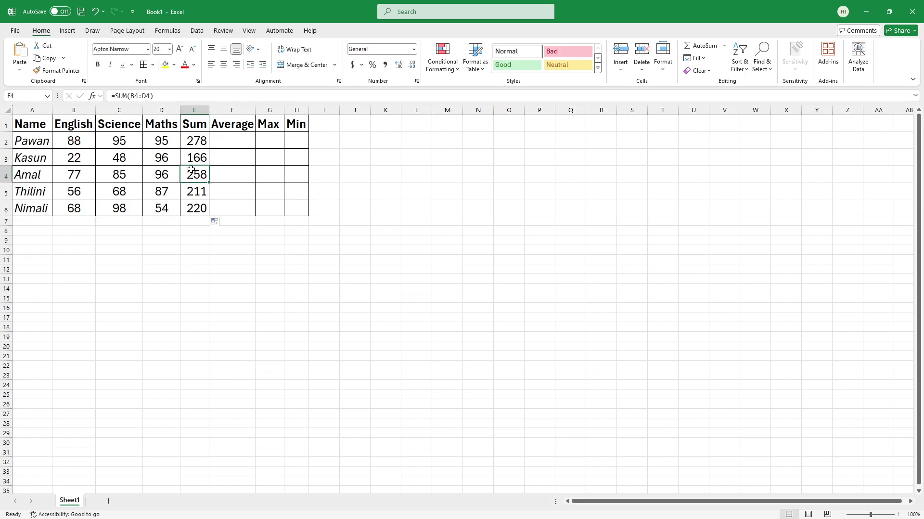
double_click(190, 175)
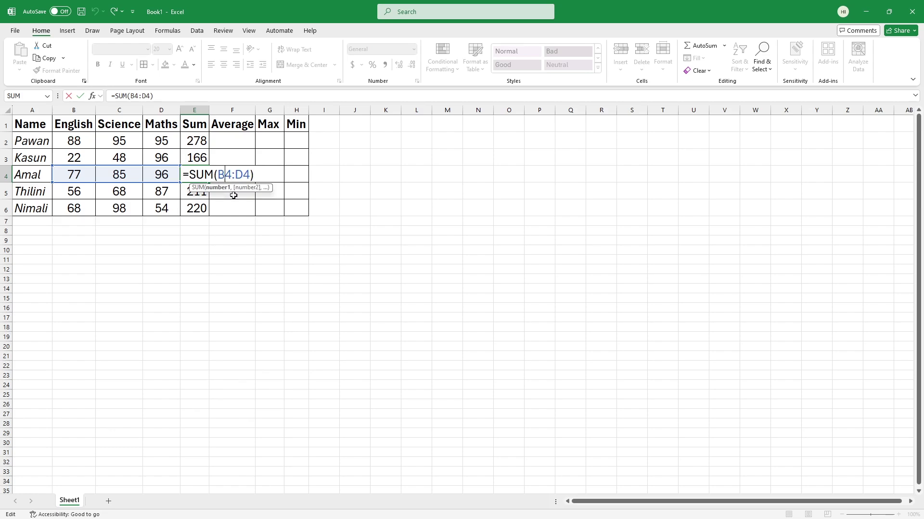
left_click(224, 246)
left_click(198, 176)
double_click(198, 176)
left_click(264, 247)
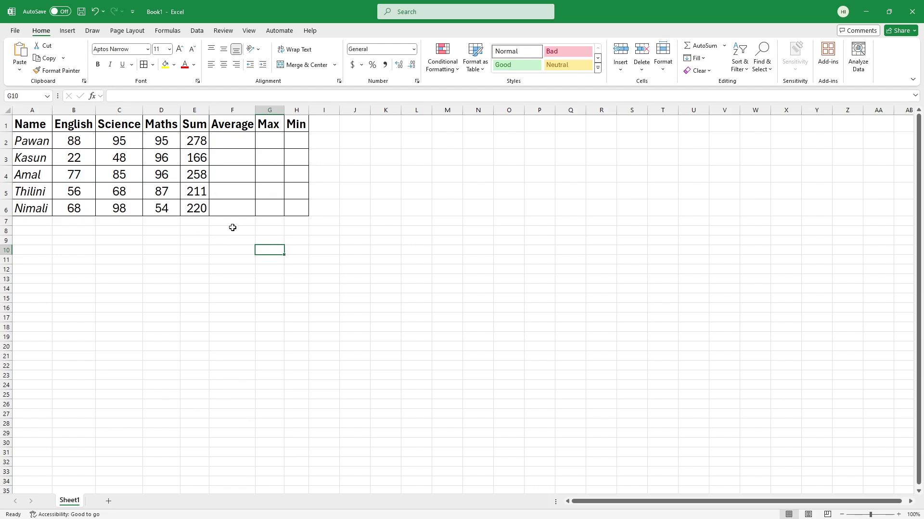
left_click(237, 142)
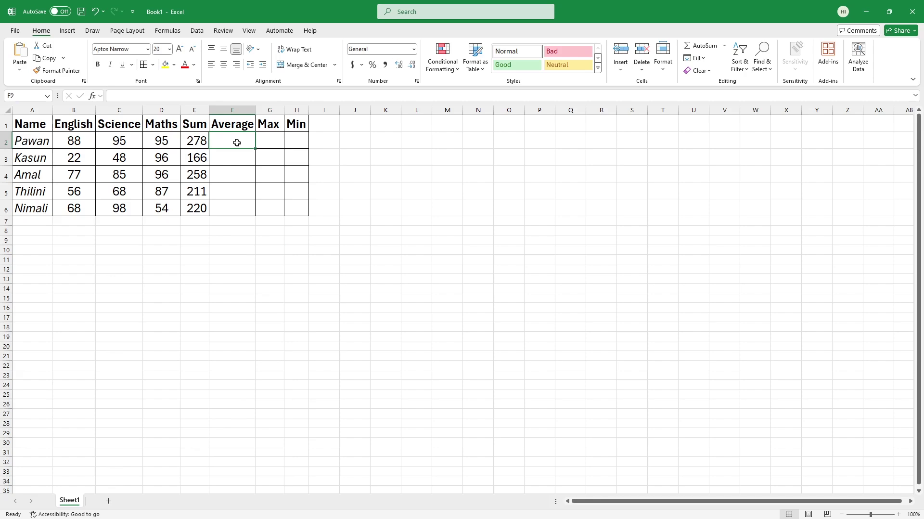
Step: Enter =AVERAGE(B2:D2) in F2 and fill it down to F6, giving 92.667 through 73.333
type("=")
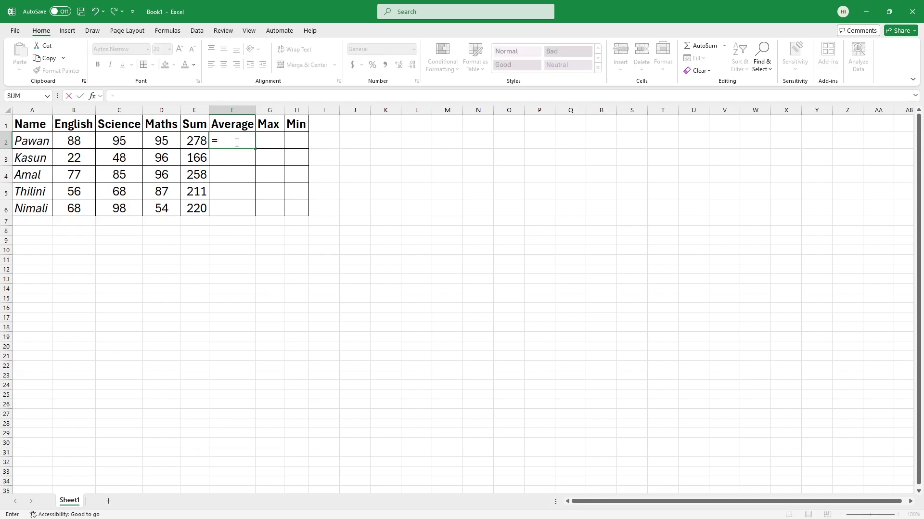
type("av")
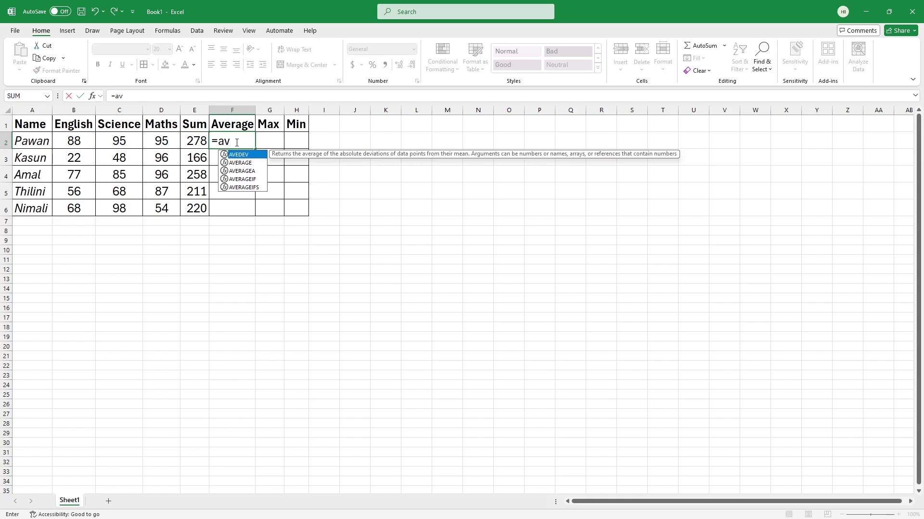
type("g")
key("BackSpace")
type("erage")
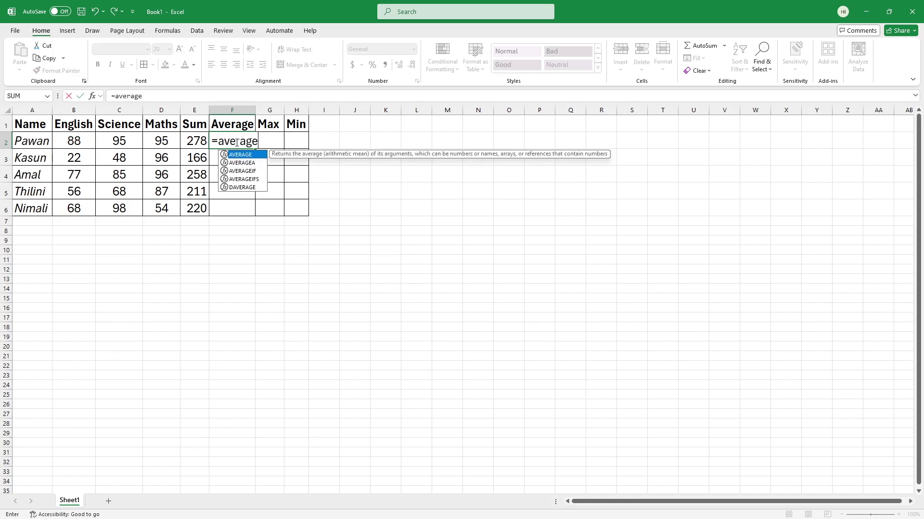
type("(")
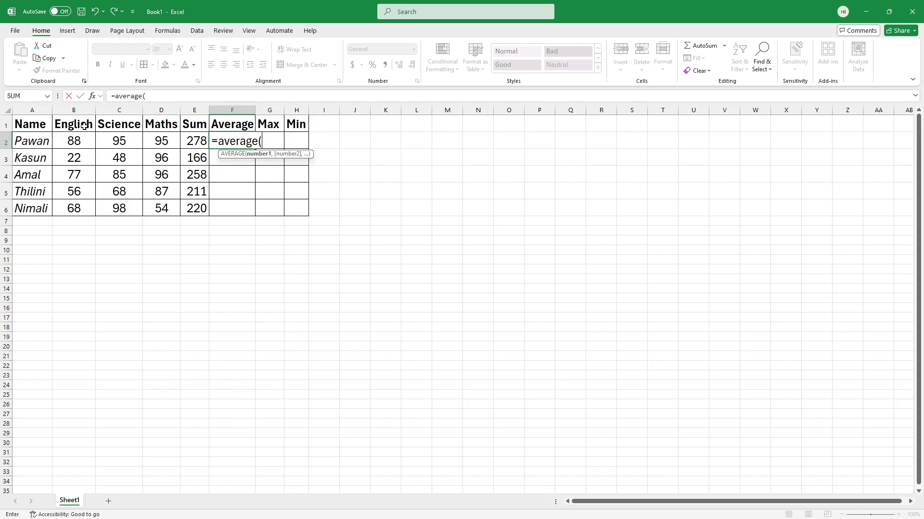
left_click(72, 140)
left_click_drag(72, 142, 189, 146)
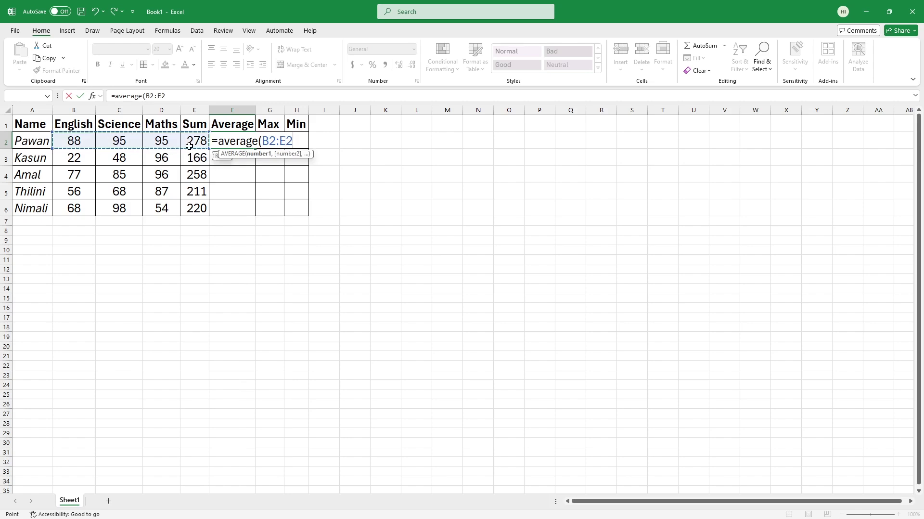
left_click_drag(189, 146, 165, 141)
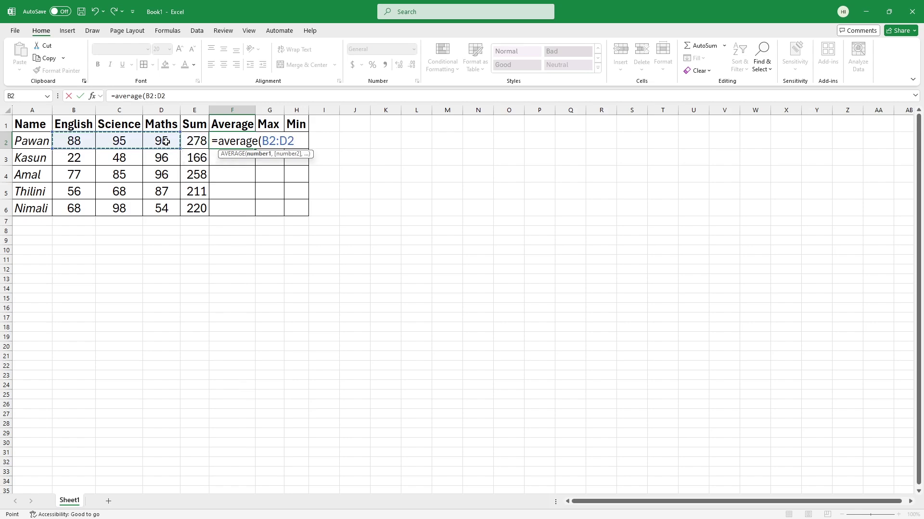
type(")")
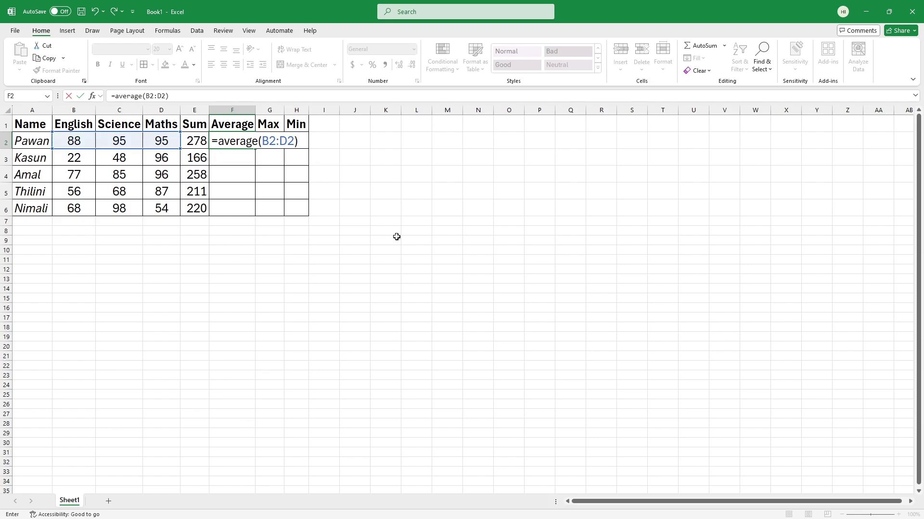
key("Return")
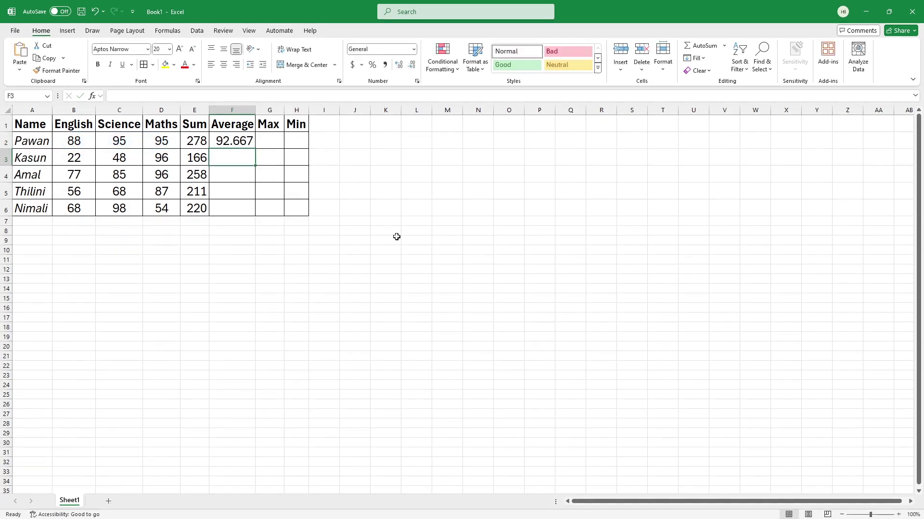
left_click(240, 143)
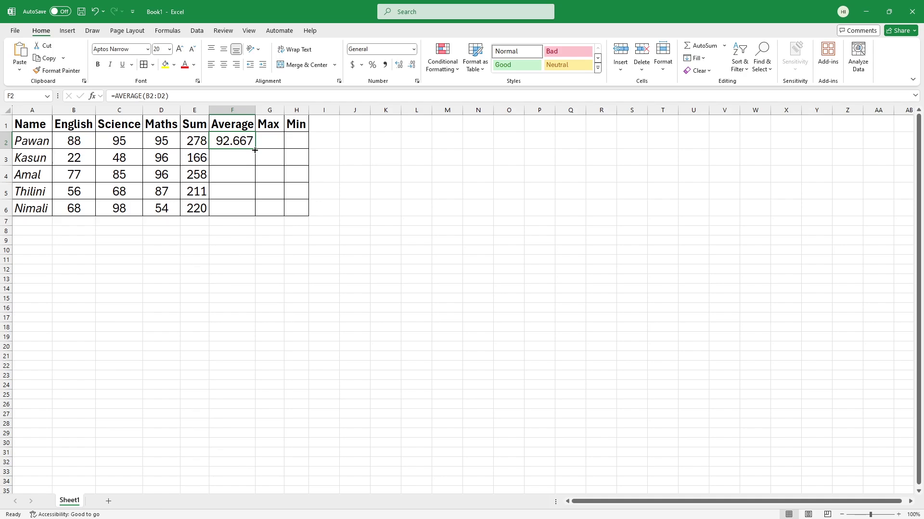
left_click_drag(255, 150, 255, 214)
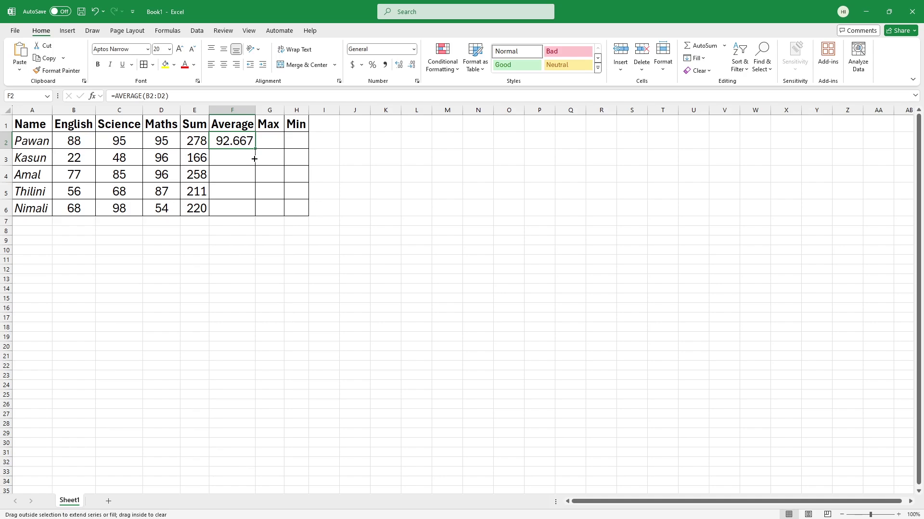
left_click(376, 208)
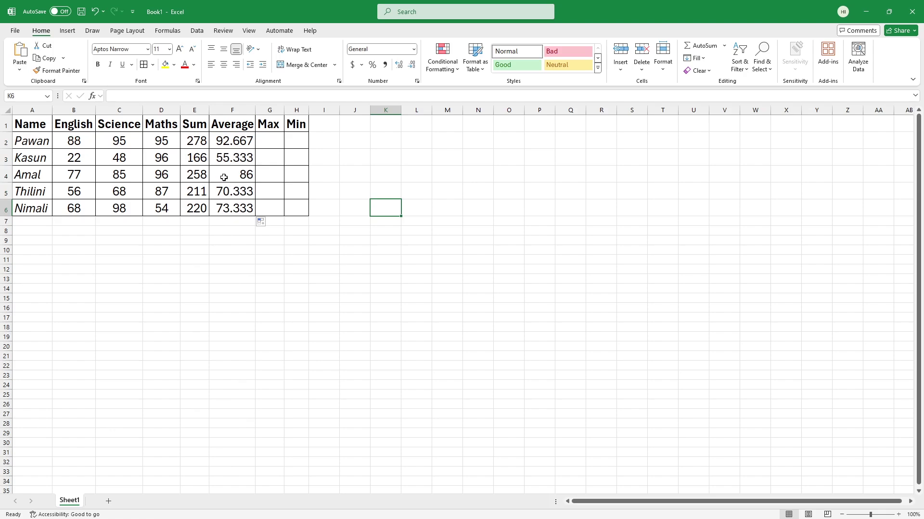
key("super")
type("cal")
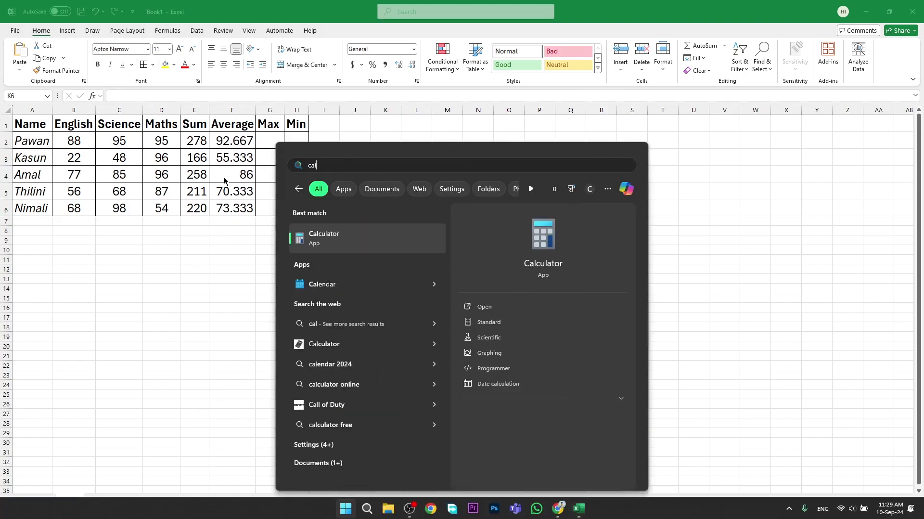
key("Return")
left_click(680, 192)
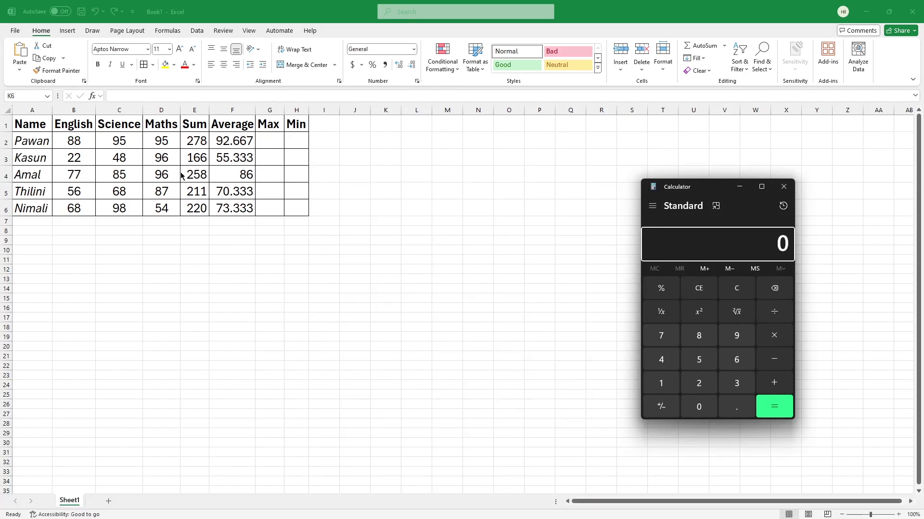
type("7")
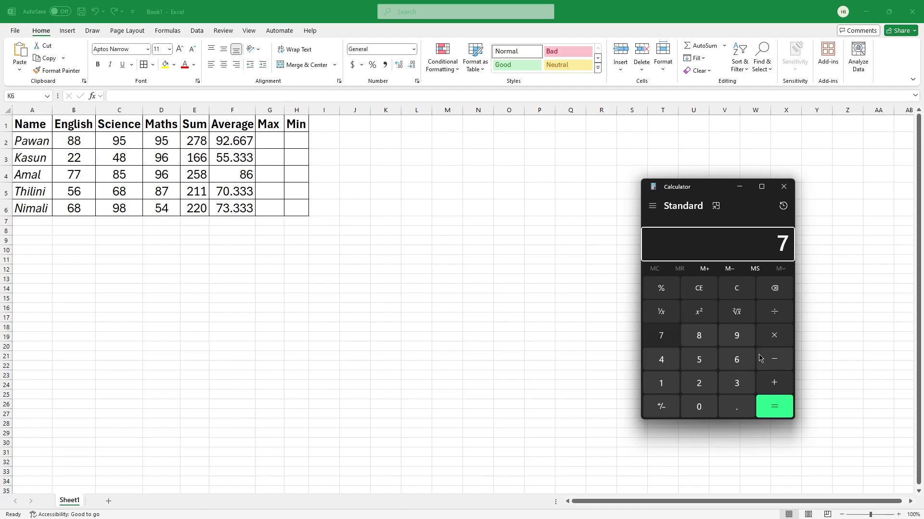
type("785+")
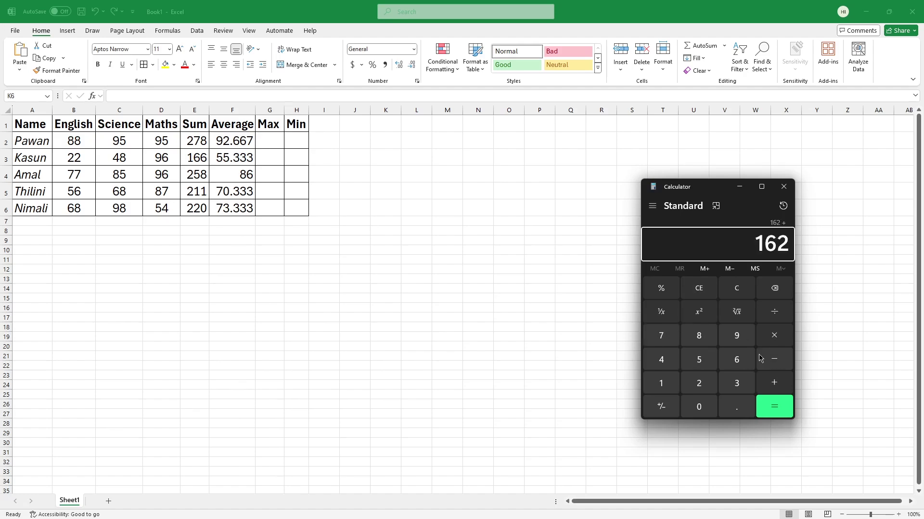
type("96+")
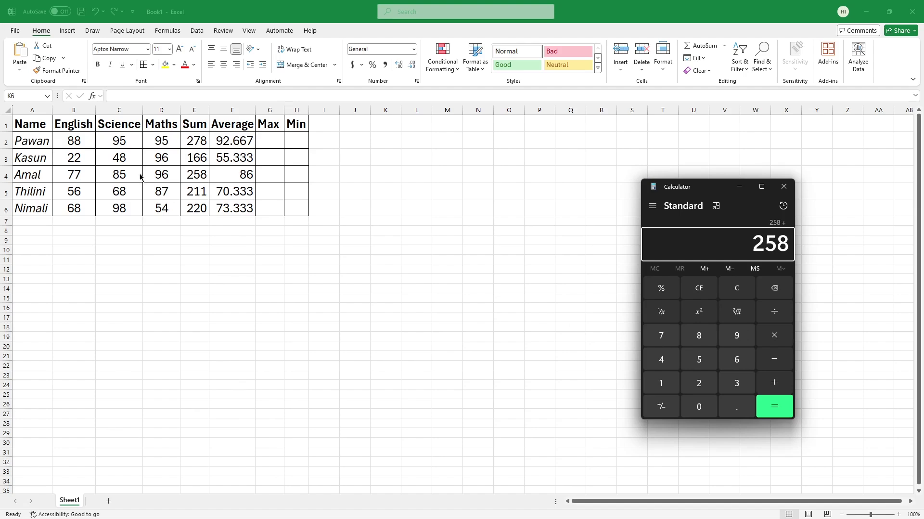
type("3")
key("Return")
type("258 ÷ ")
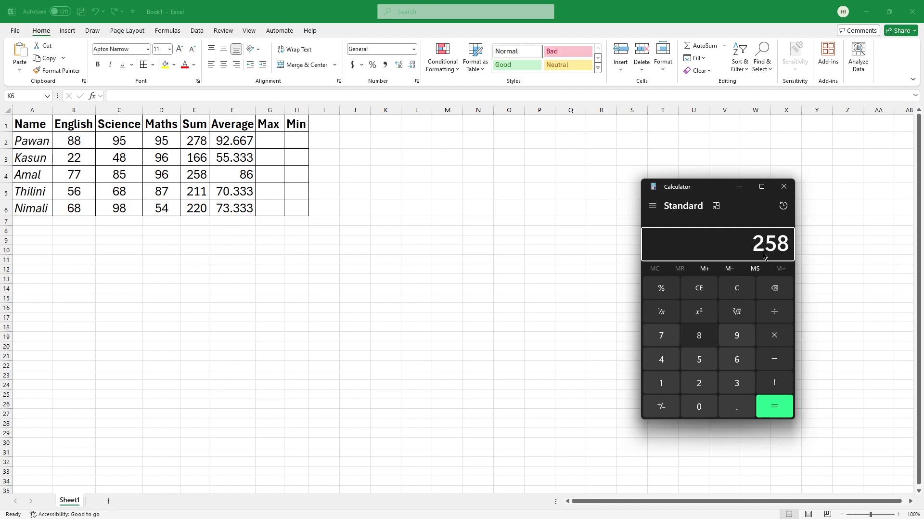
type("3")
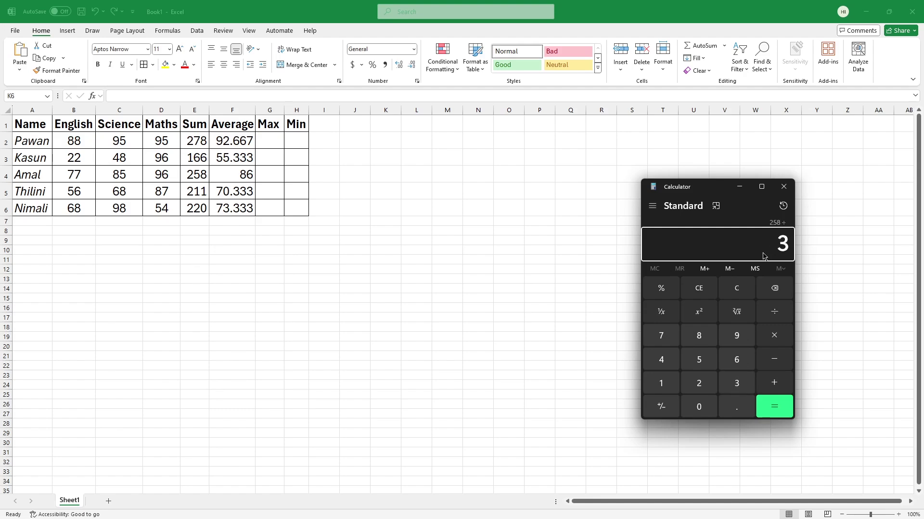
key("Return")
left_click(784, 186)
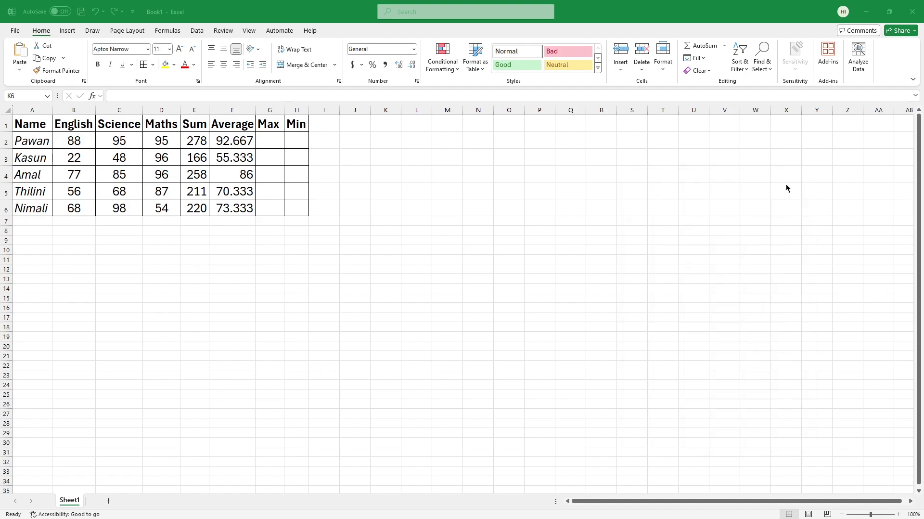
left_click(217, 176)
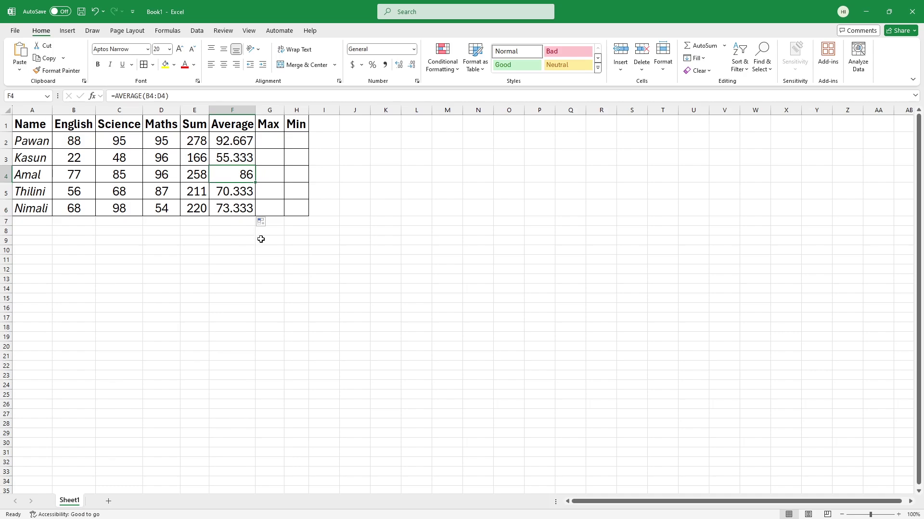
Step: Try changing C4 to 88 and C2 to 80, undoing each to restore the original marks
left_click(120, 178)
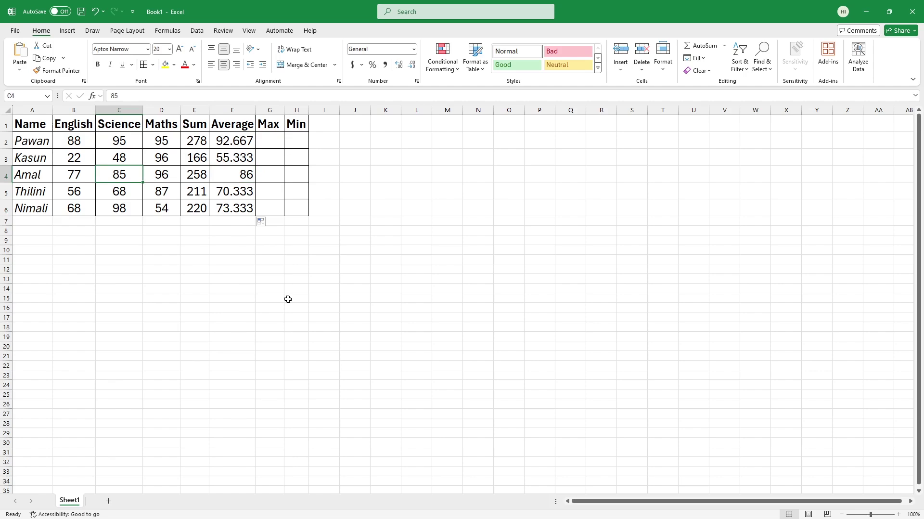
type("88")
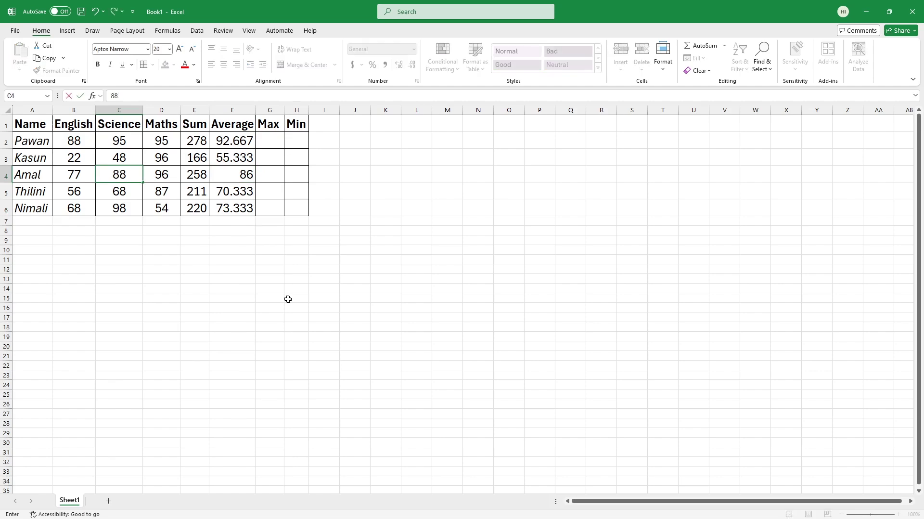
left_click(288, 299)
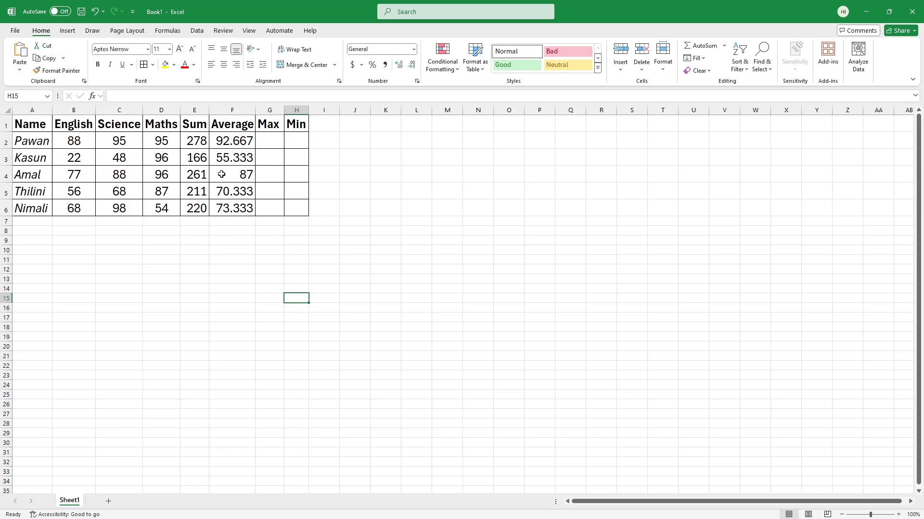
key("ctrl+z")
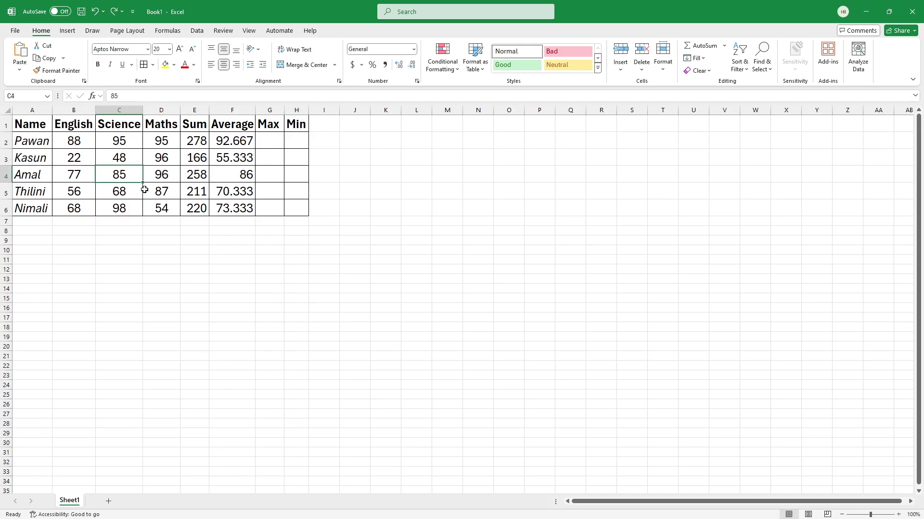
left_click(121, 143)
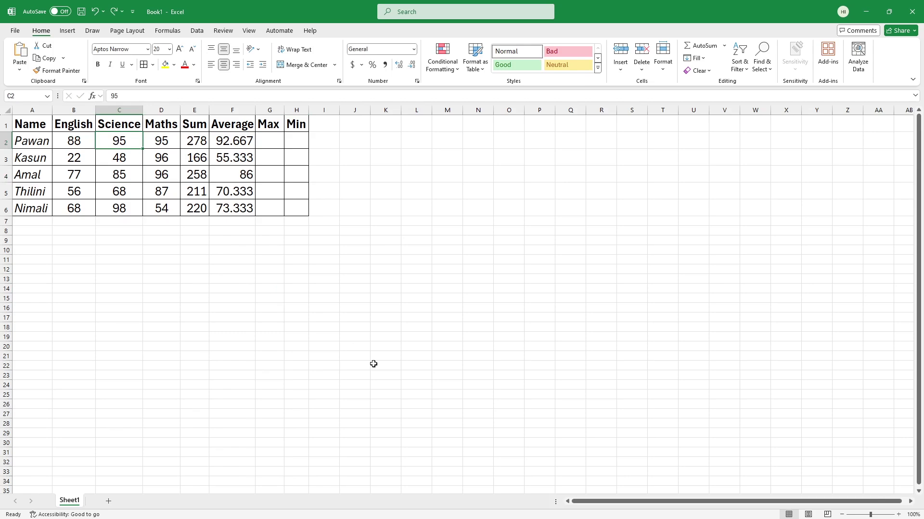
type("80")
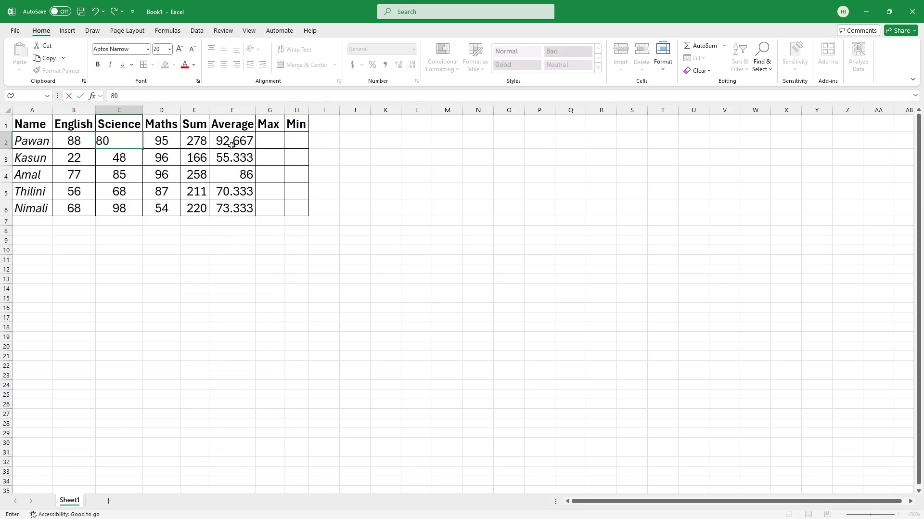
left_click(331, 271)
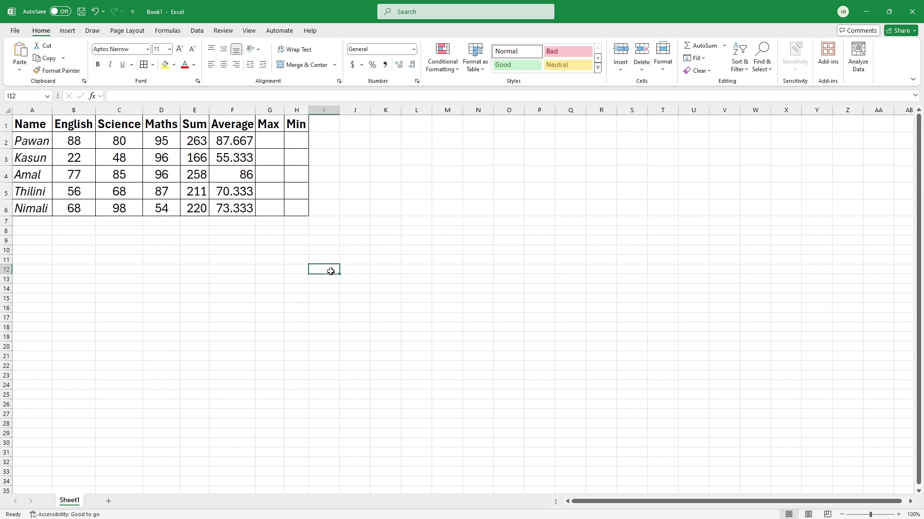
left_click(103, 144)
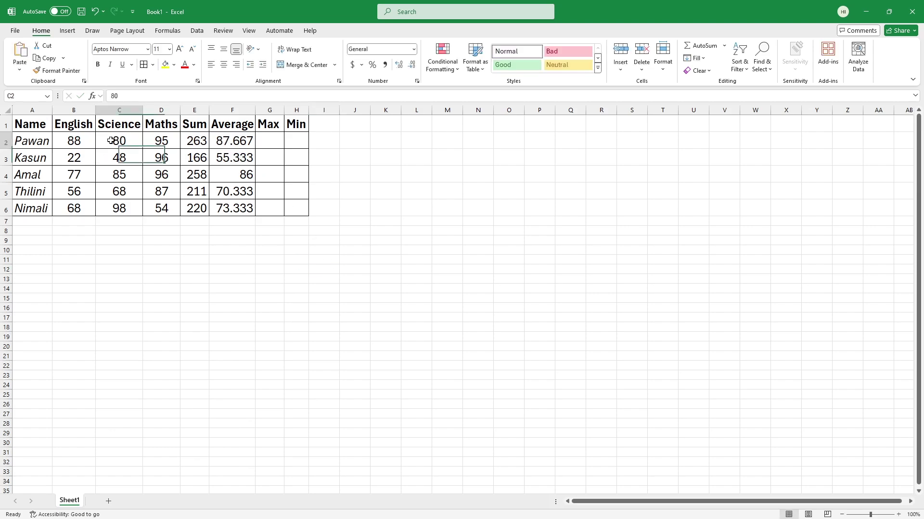
key("ctrl+z")
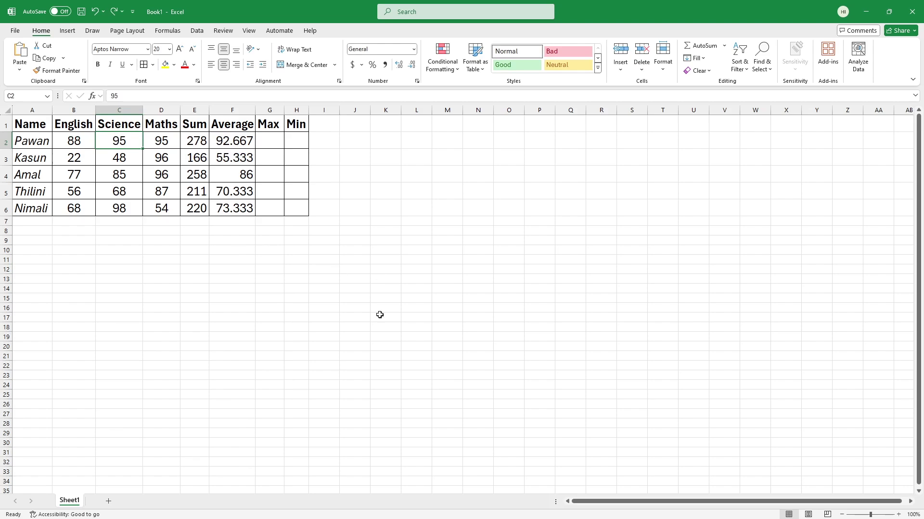
left_click(379, 316)
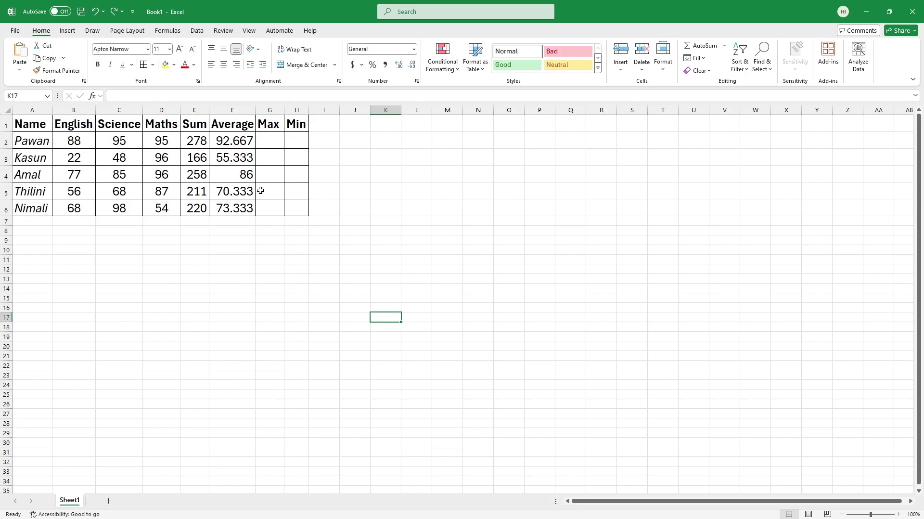
Step: Change the Maths mark in D4 to 95, so row 4 recalculates to 257 and 85.667
left_click(167, 175)
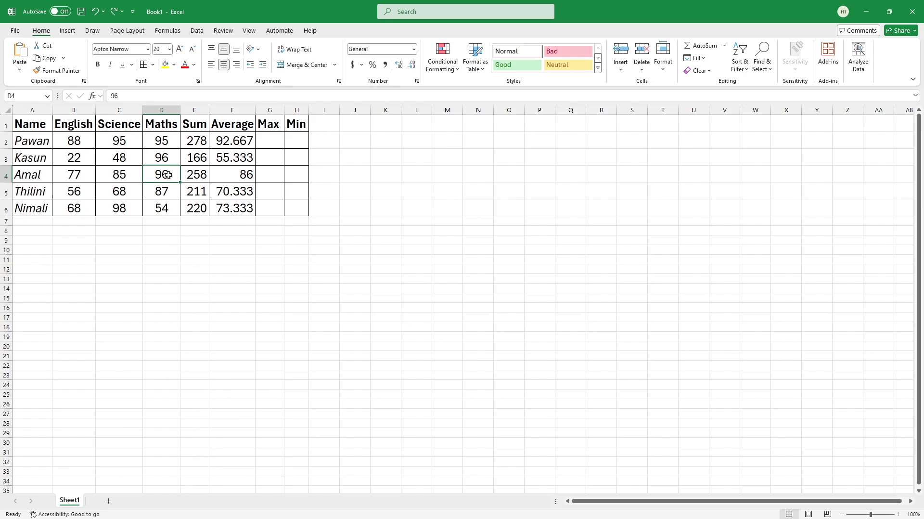
type("95")
key("Return")
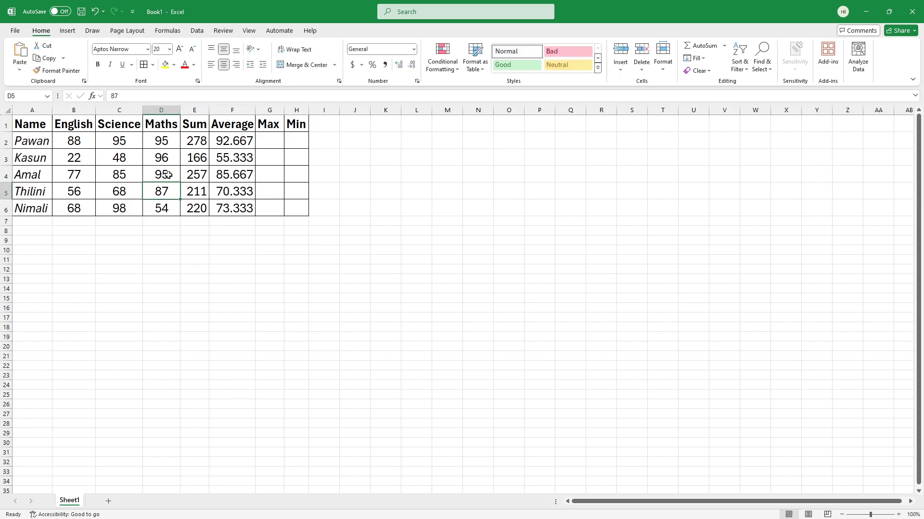
left_click(287, 295)
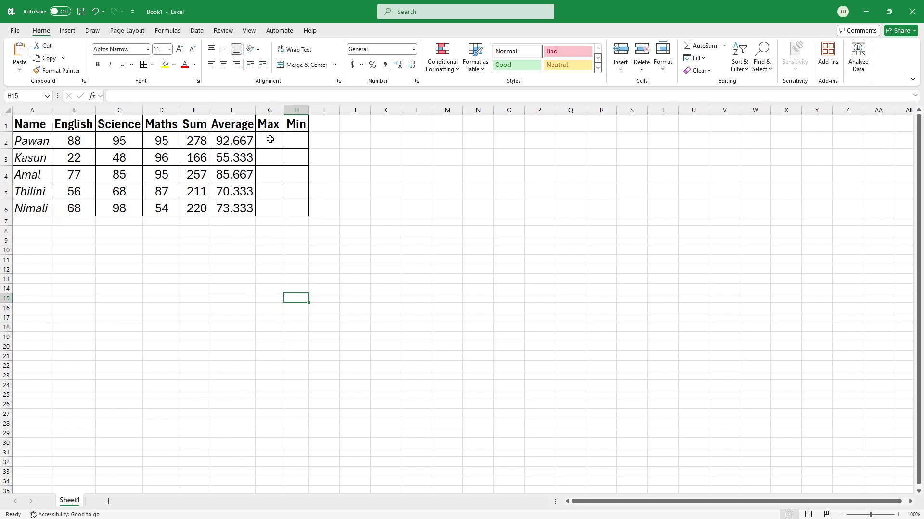
Step: Enter =MAX(E2:E6) in G2, showing the highest Sum, 278
left_click(269, 140)
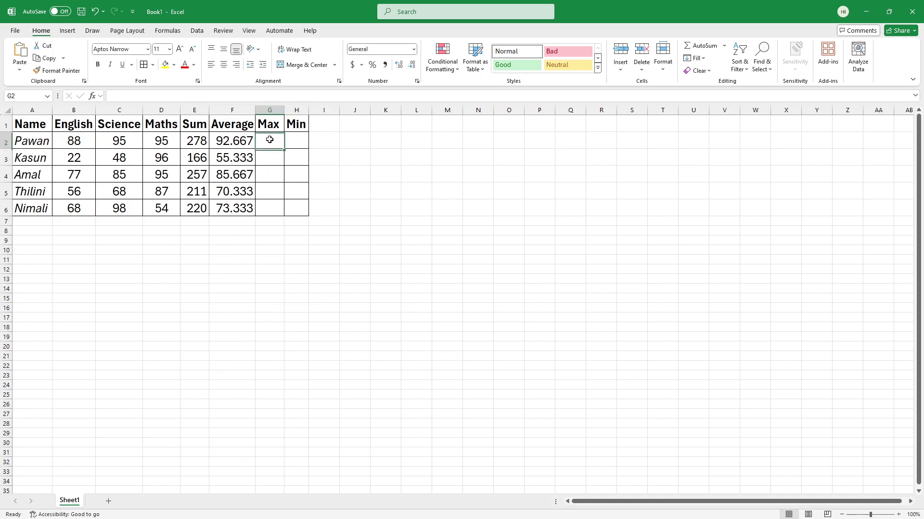
type("=")
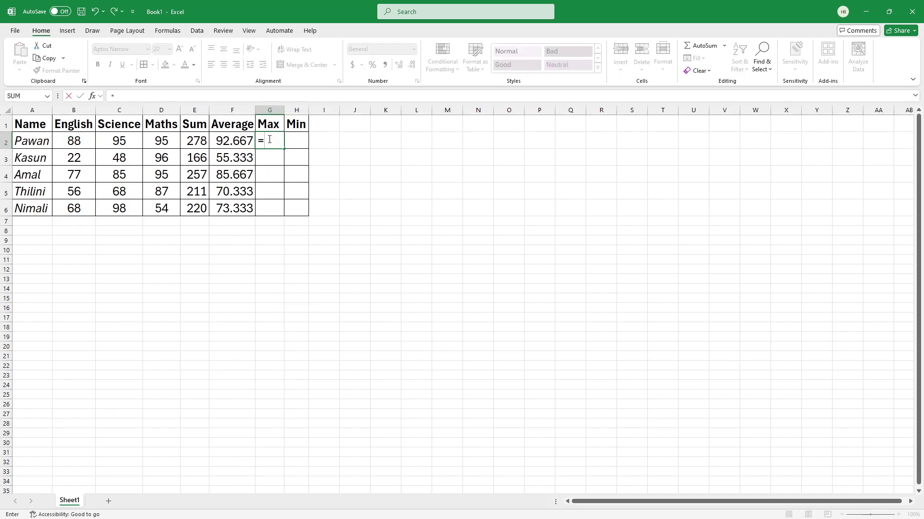
type("max")
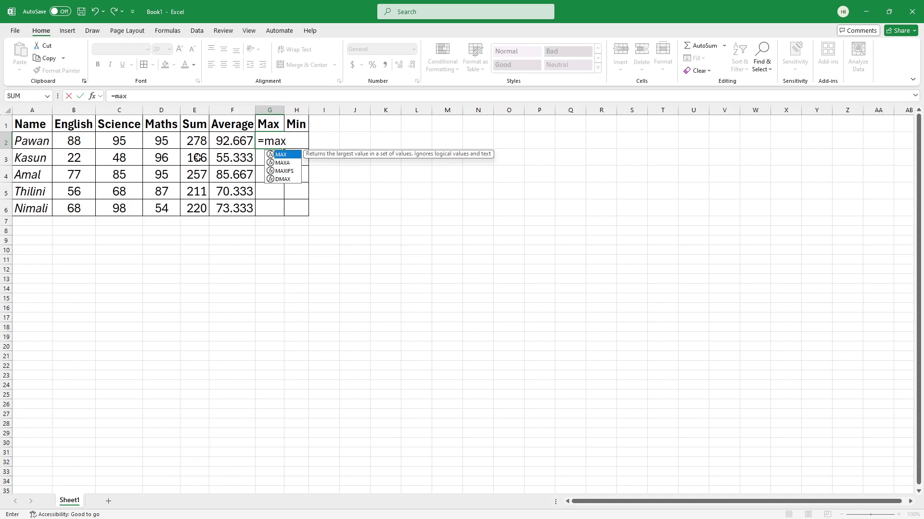
type("(")
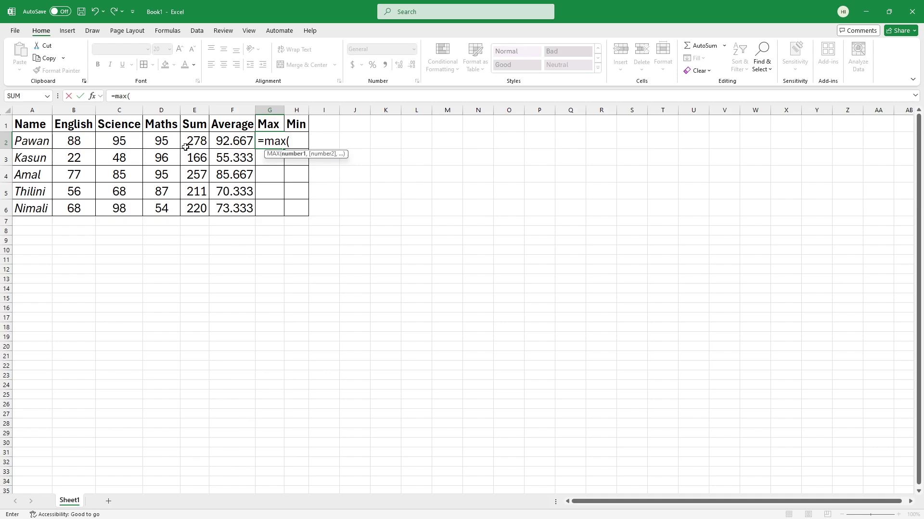
left_click_drag(189, 140, 193, 212)
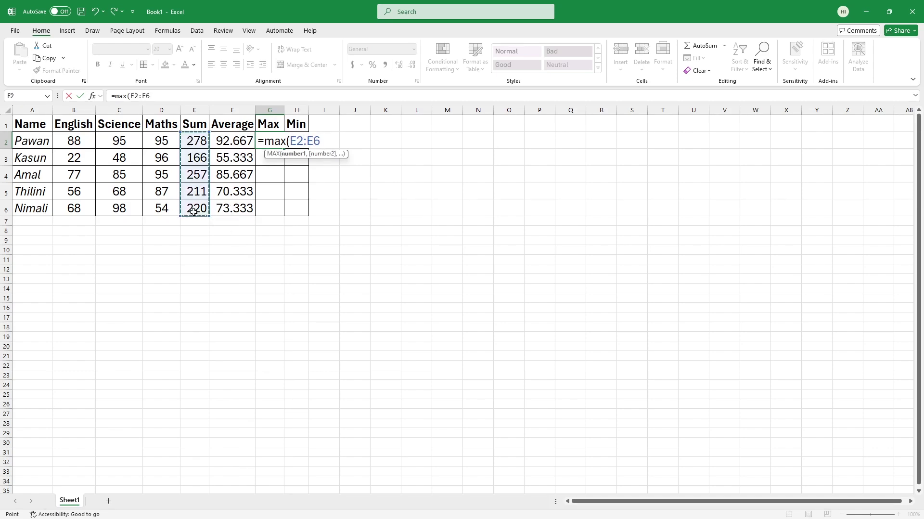
type(")")
key("Return")
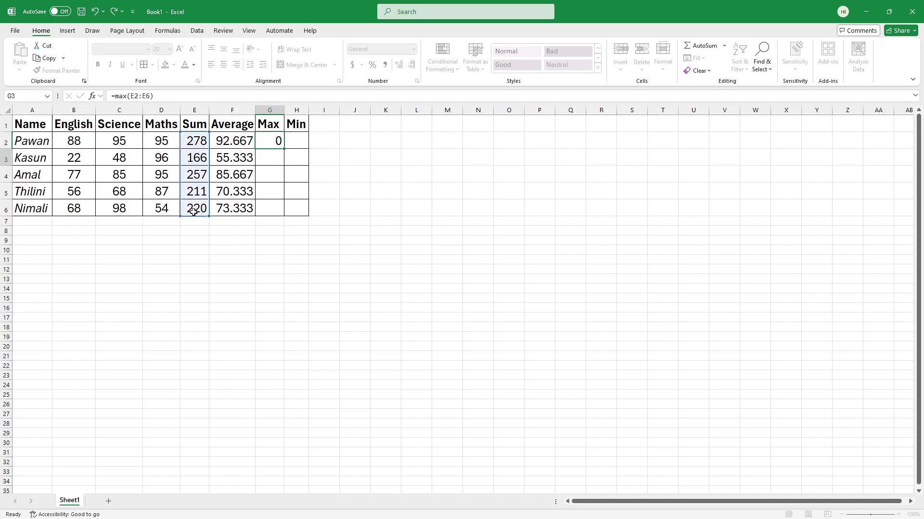
left_click(265, 143)
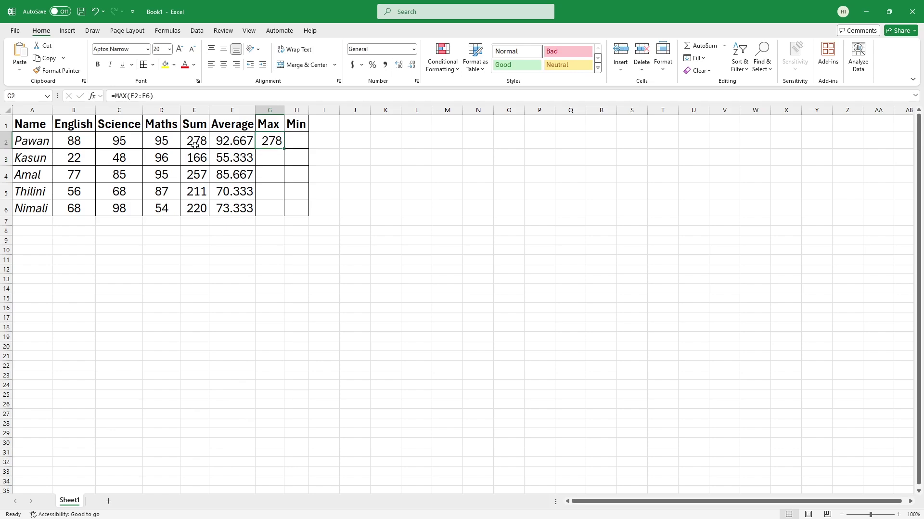
Step: Enter =MIN(E2:E6) in H2, showing the lowest Sum, 166
left_click(293, 139)
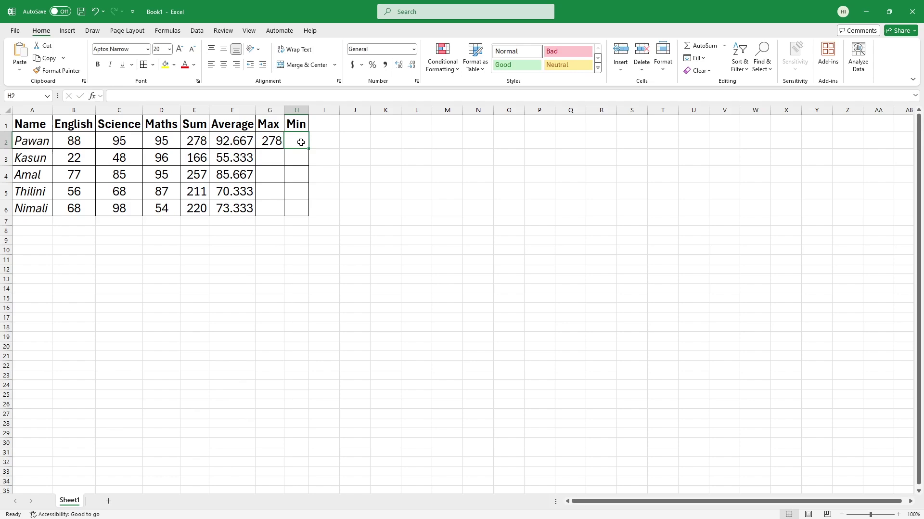
type("=")
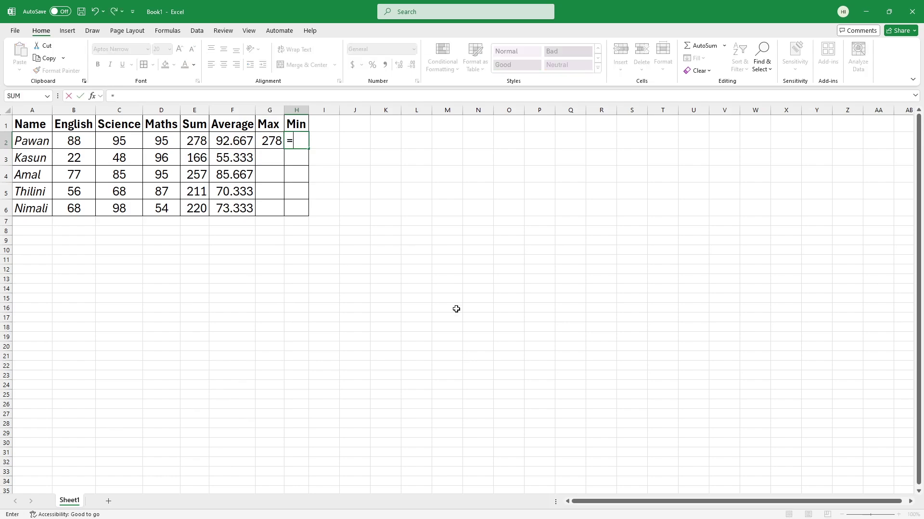
type("min(")
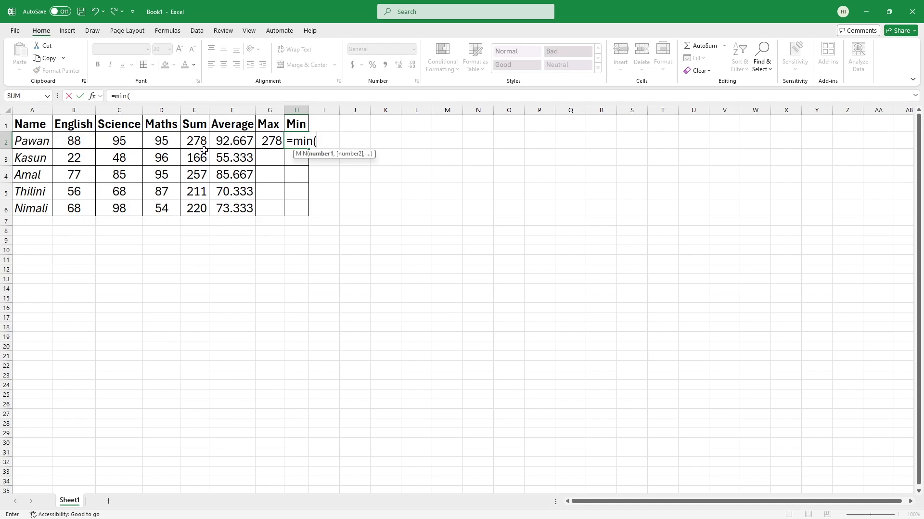
left_click_drag(201, 141, 199, 208)
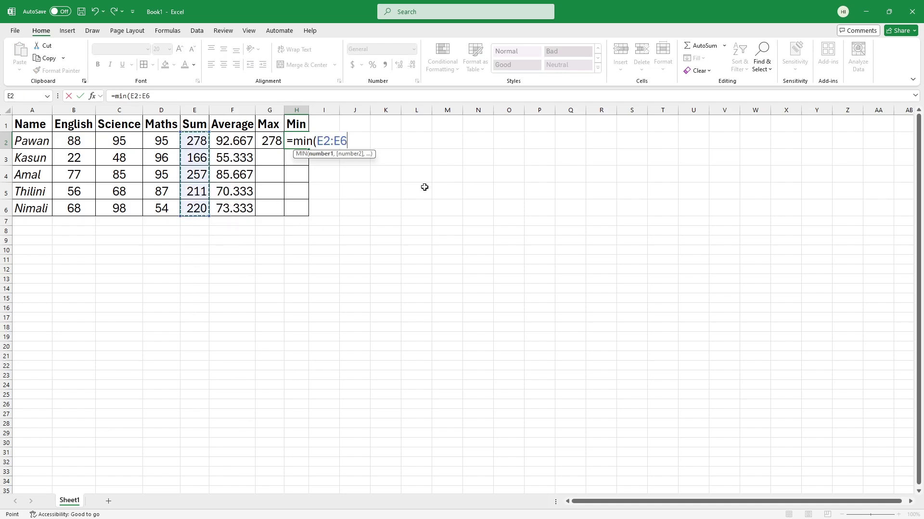
type(")")
key("Return")
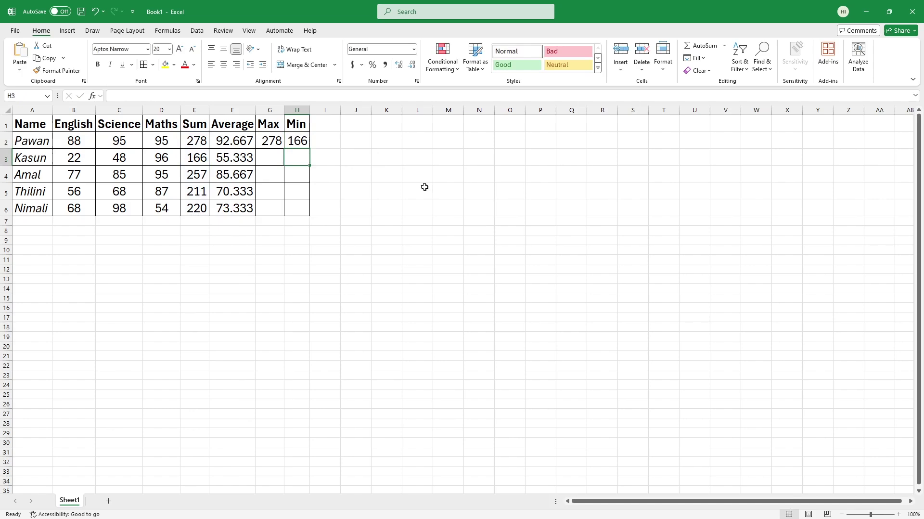
left_click(301, 140)
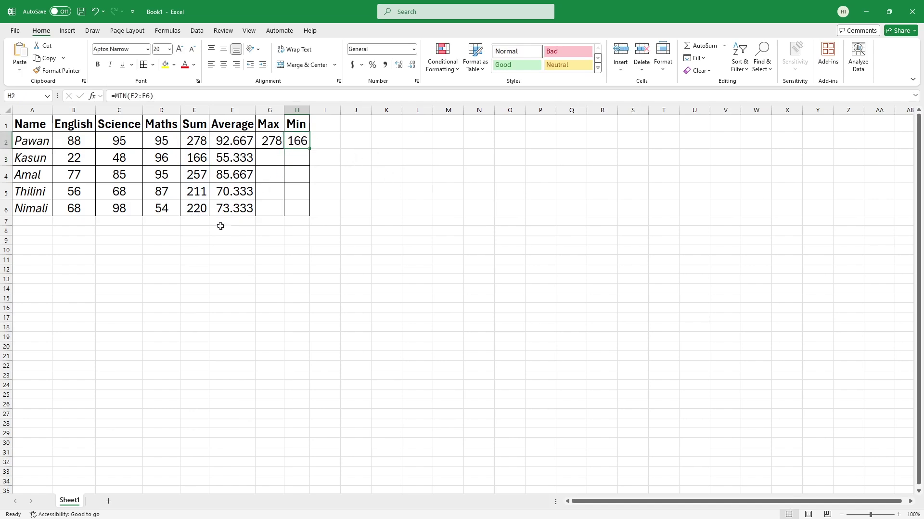
left_click(198, 166)
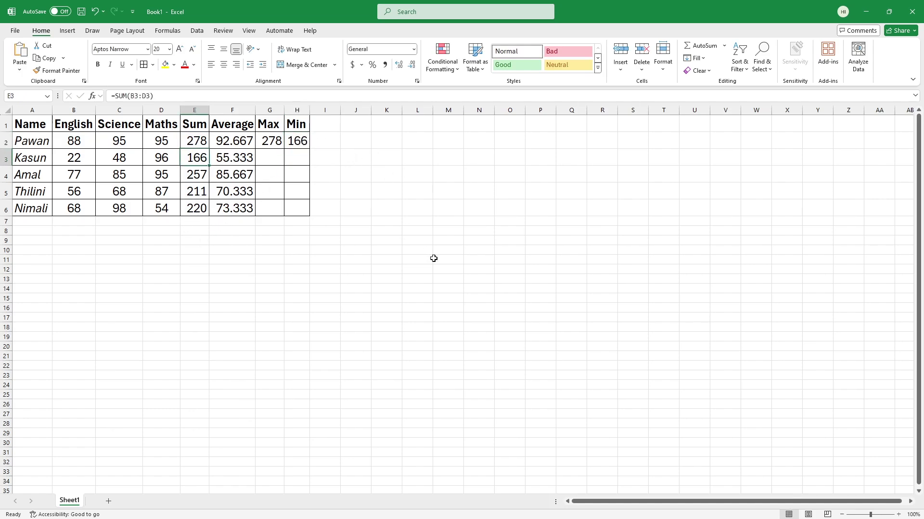
Step: Clear the Max and Min columns G1:I6 and remove their borders
left_click(377, 189)
left_click_drag(322, 208, 277, 125)
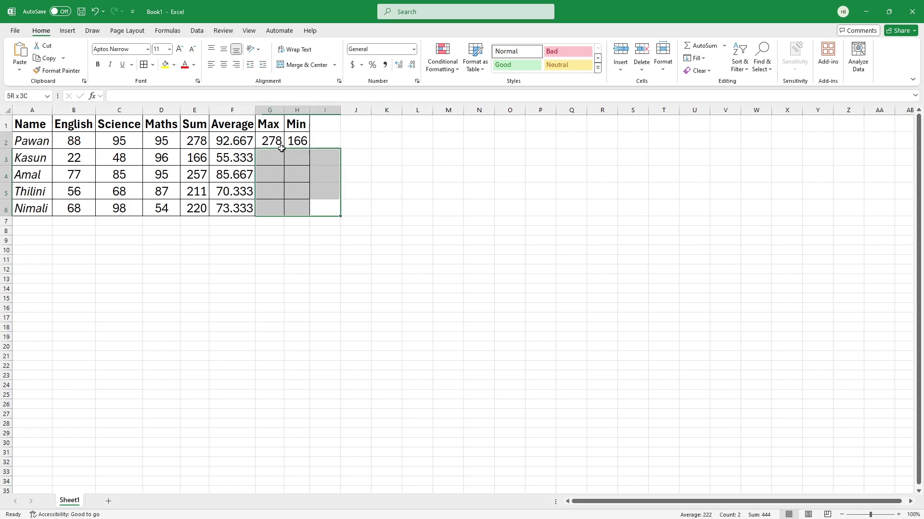
key("Delete")
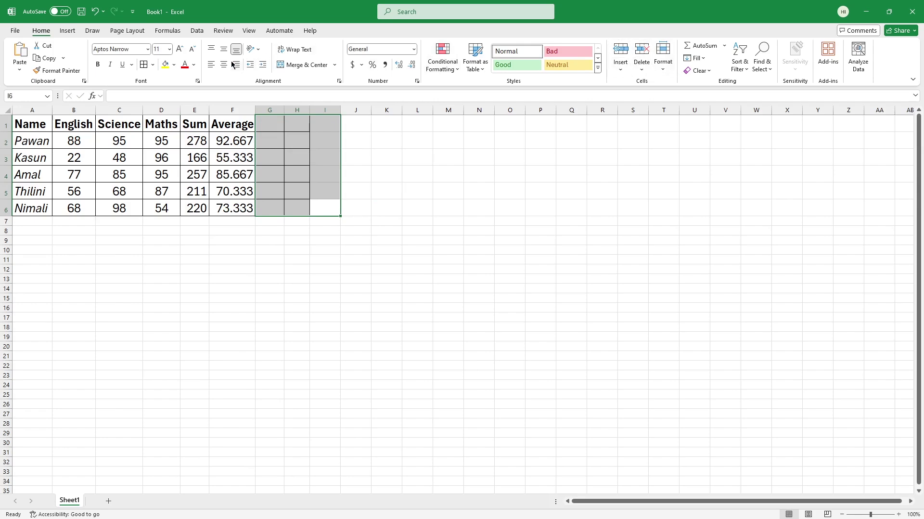
left_click(152, 64)
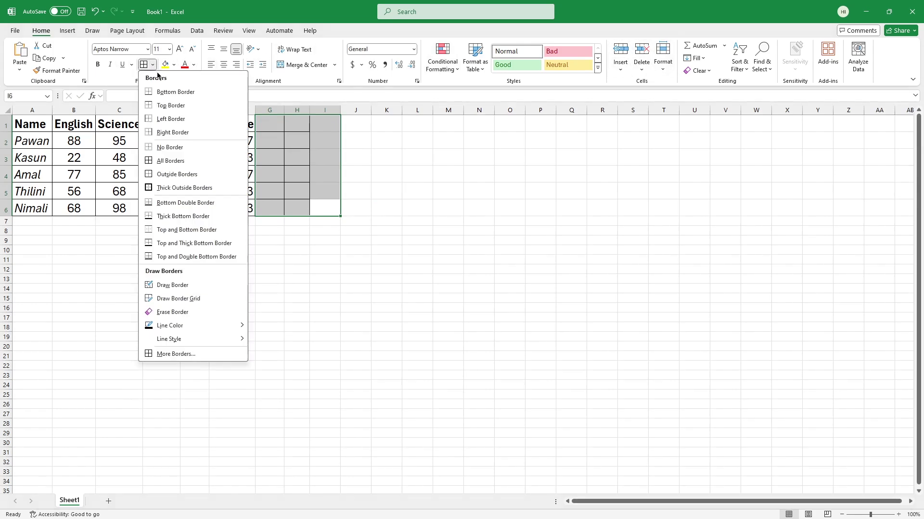
left_click(164, 146)
left_click(384, 243)
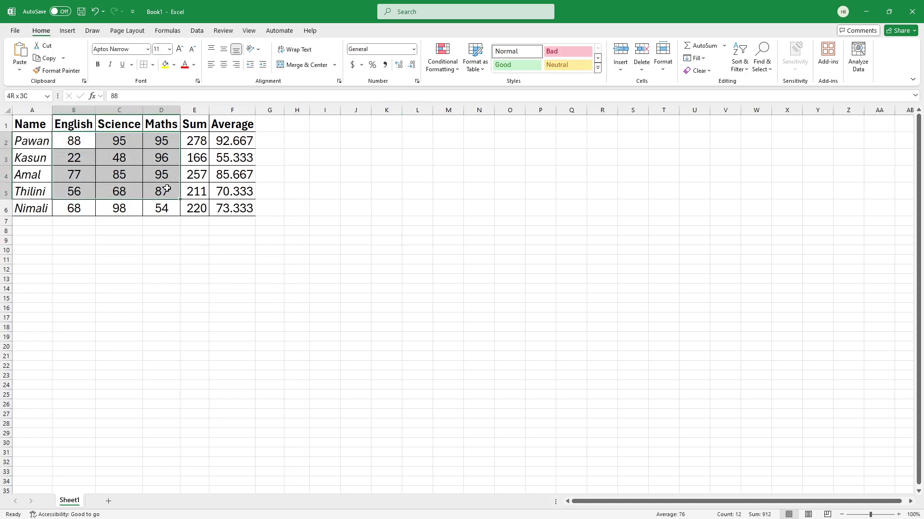
Step: Briefly reselect the subject marks, then bring Text Book.pdf's page 32 diagram back in front
left_click_drag(74, 143, 195, 208)
left_click(212, 259)
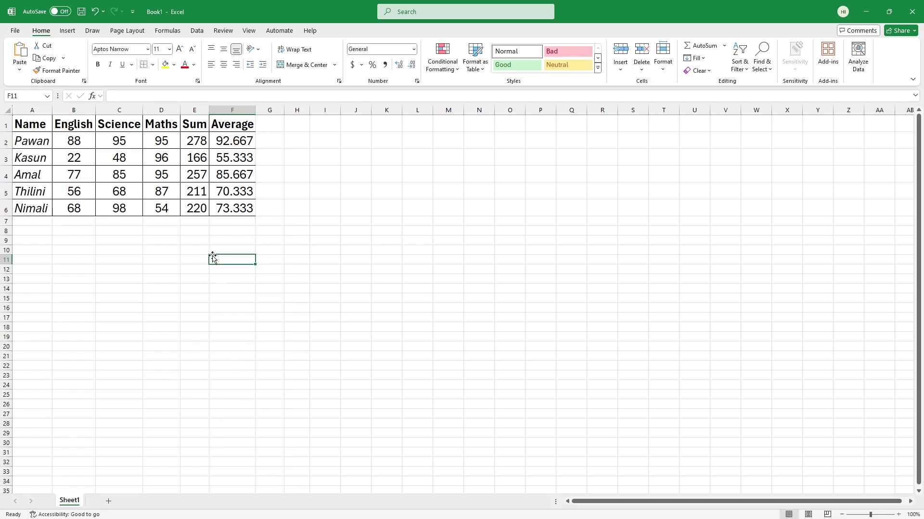
left_click(508, 286)
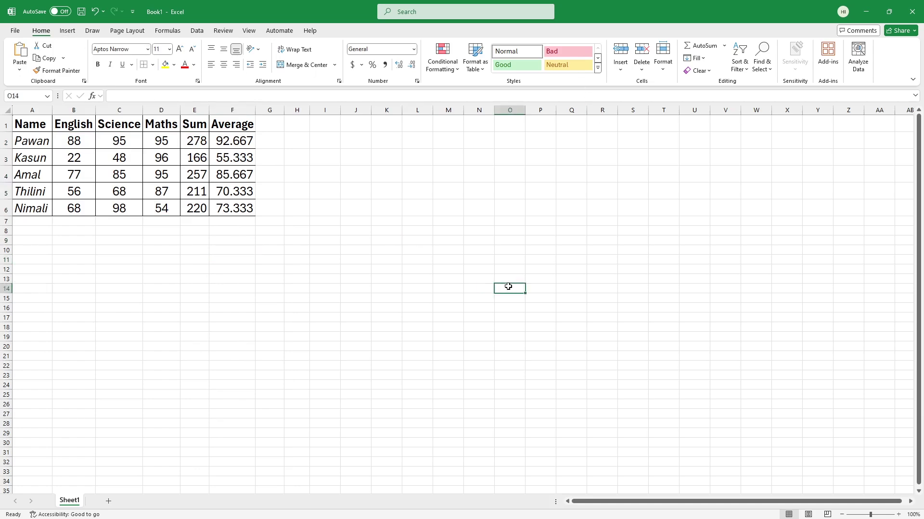
left_click(326, 265)
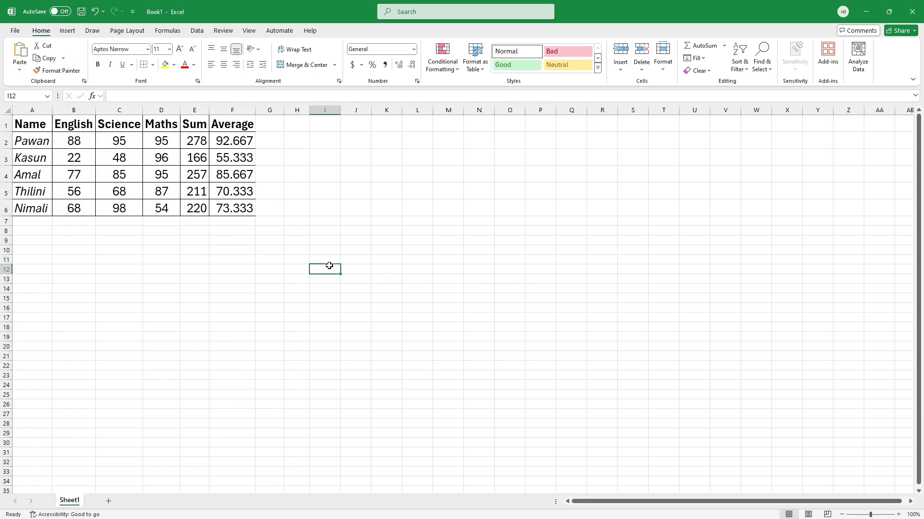
left_click(68, 31)
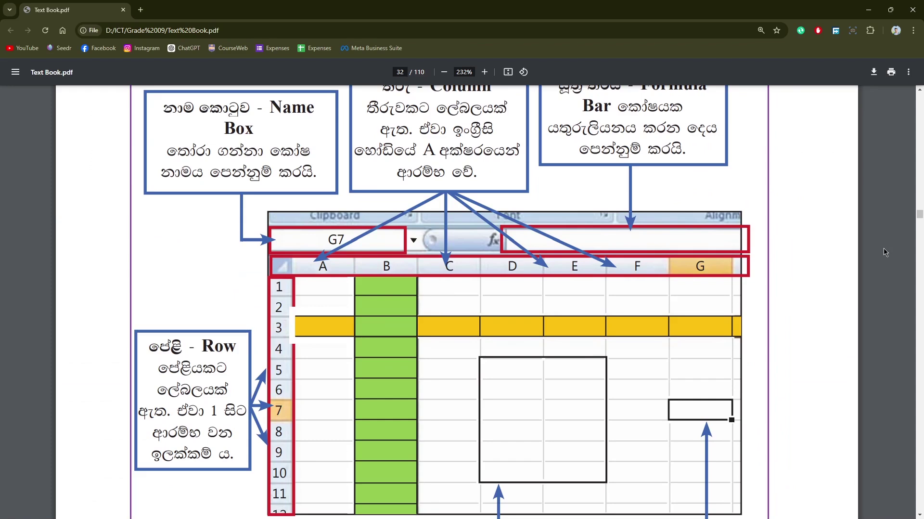
Step: Scroll through Text Book.pdf from page 32 toward the page 36 chapter summary
scroll(884, 252, "down", 2)
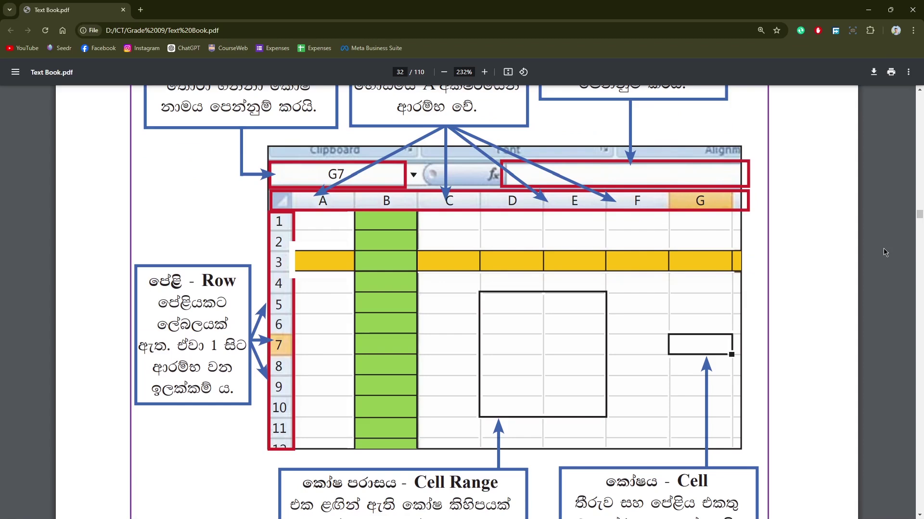
scroll(884, 252, "down", 2)
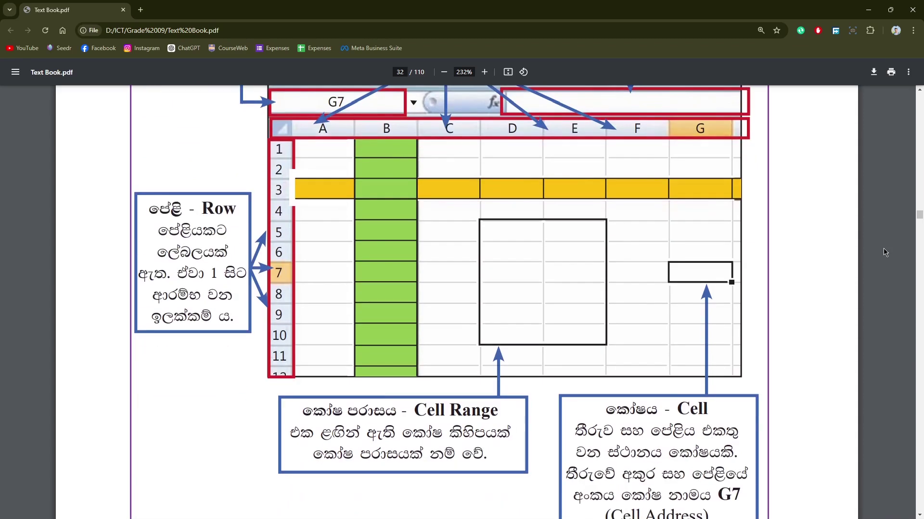
scroll(884, 251, "down", 3)
scroll(884, 252, "down", 10)
scroll(884, 251, "down", 10)
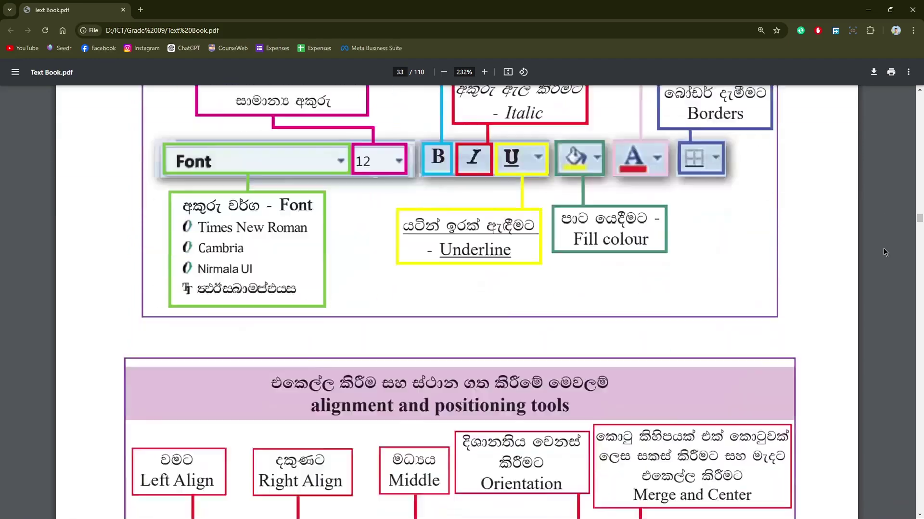
scroll(884, 251, "down", 10)
scroll(884, 251, "down", 10)
scroll(884, 252, "down", 4)
scroll(884, 251, "down", 7)
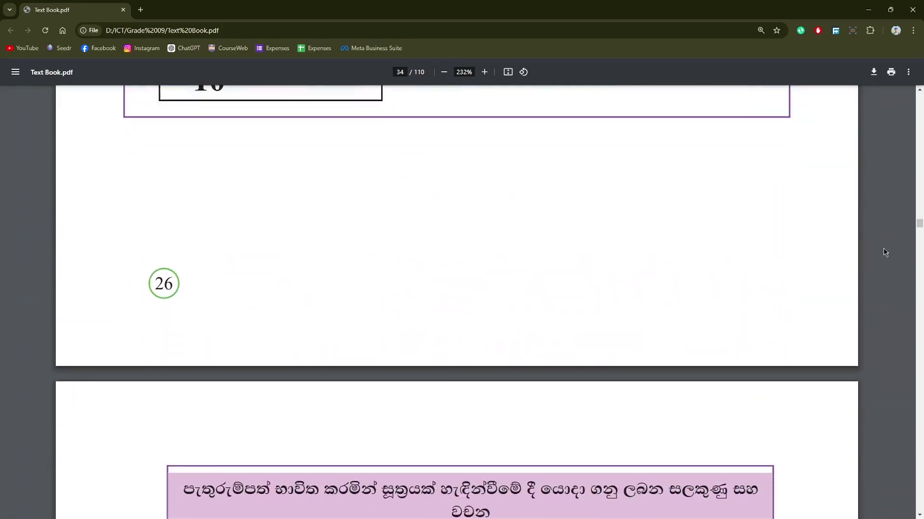
scroll(884, 251, "down", 10)
scroll(884, 251, "down", 8)
scroll(884, 251, "down", 4)
scroll(883, 251, "down", 1)
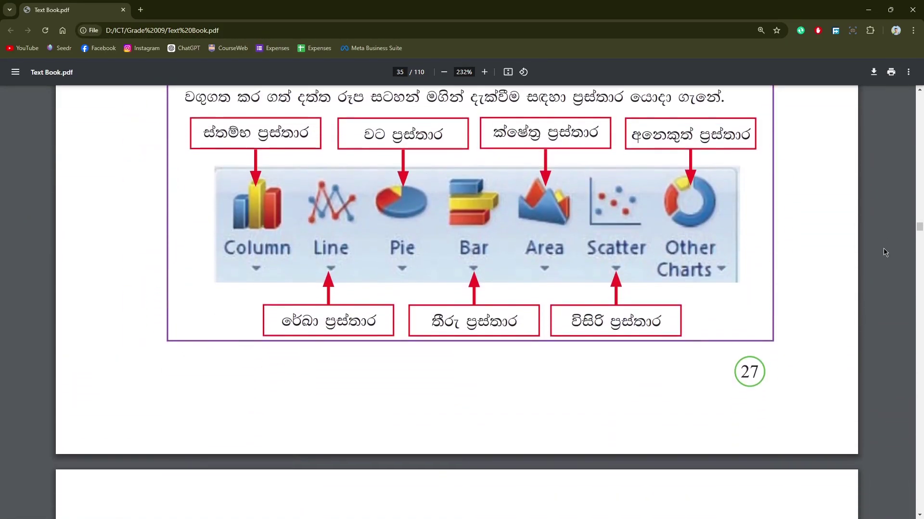
scroll(884, 252, "down", 2)
scroll(884, 251, "down", 8)
scroll(884, 251, "down", 2)
Step: Select text in the page 36 summary box covering SUM, AVERAGE, MAX and MIN
scroll(884, 251, "up", 3)
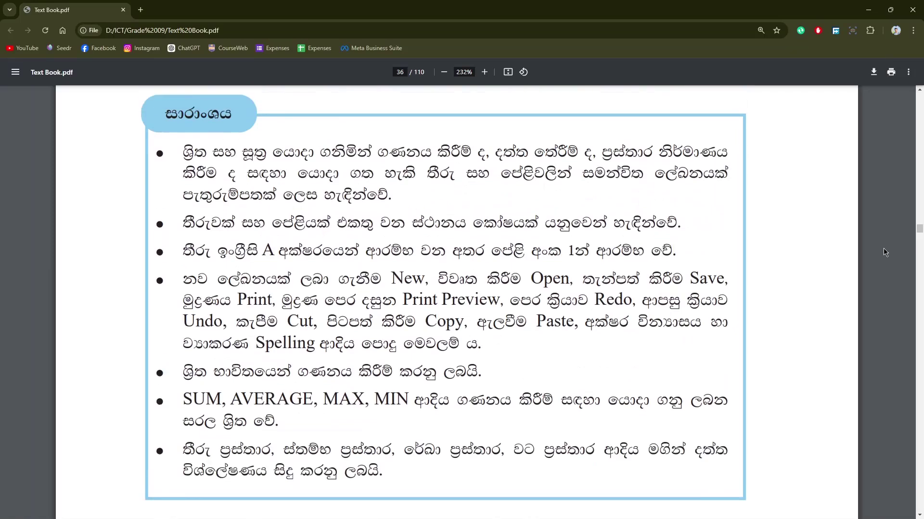
scroll(884, 251, "down", 1)
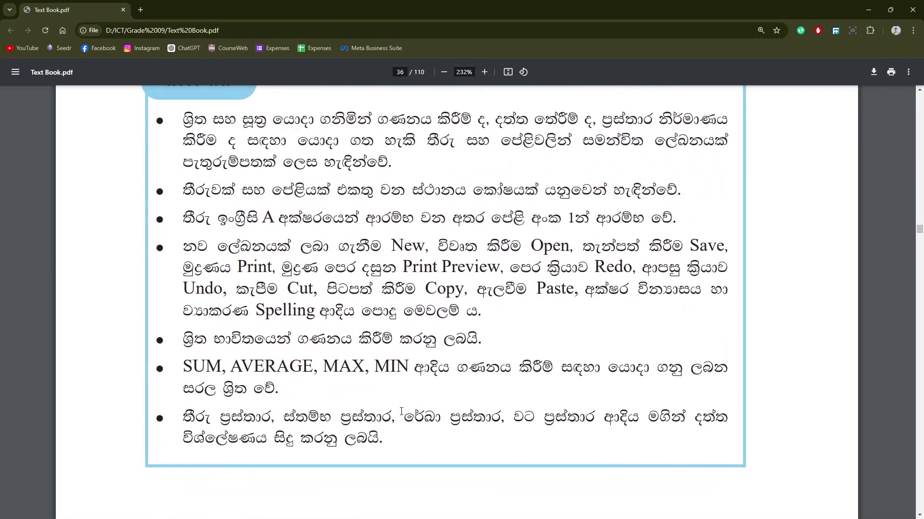
left_click_drag(387, 431, 369, 438)
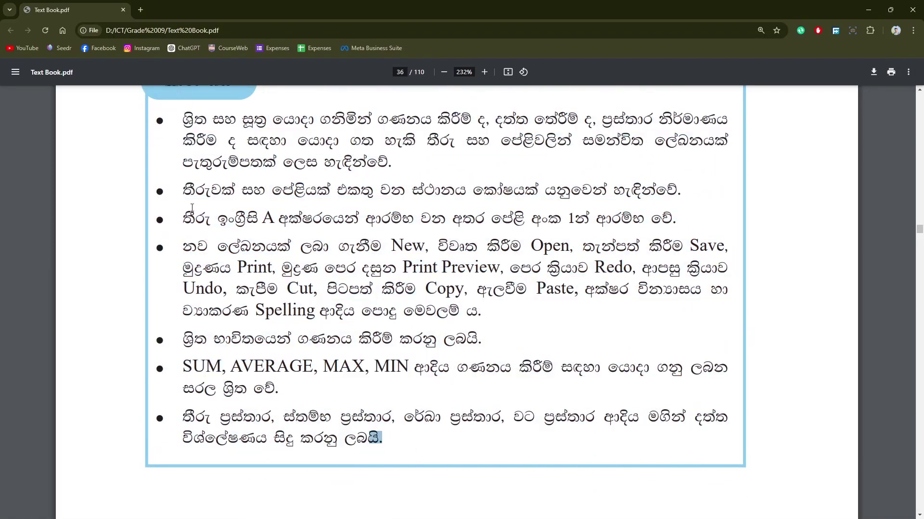